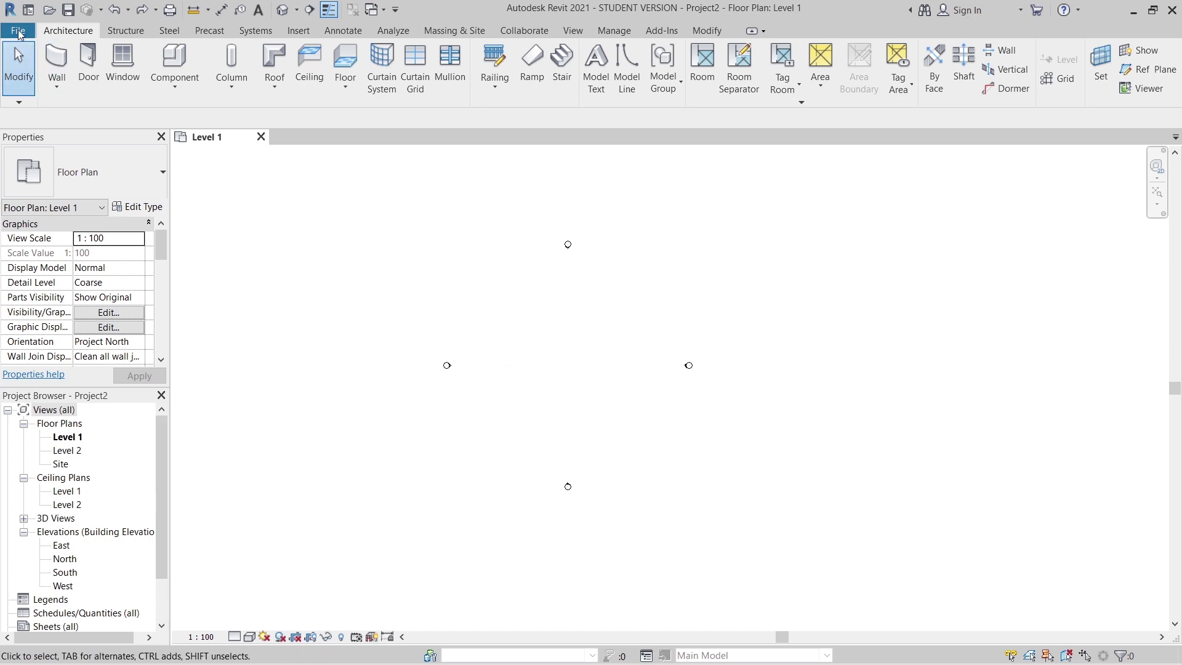
- Create a new family from the Metric Profile-Mullion.rft template in the English folder
click(18, 32)
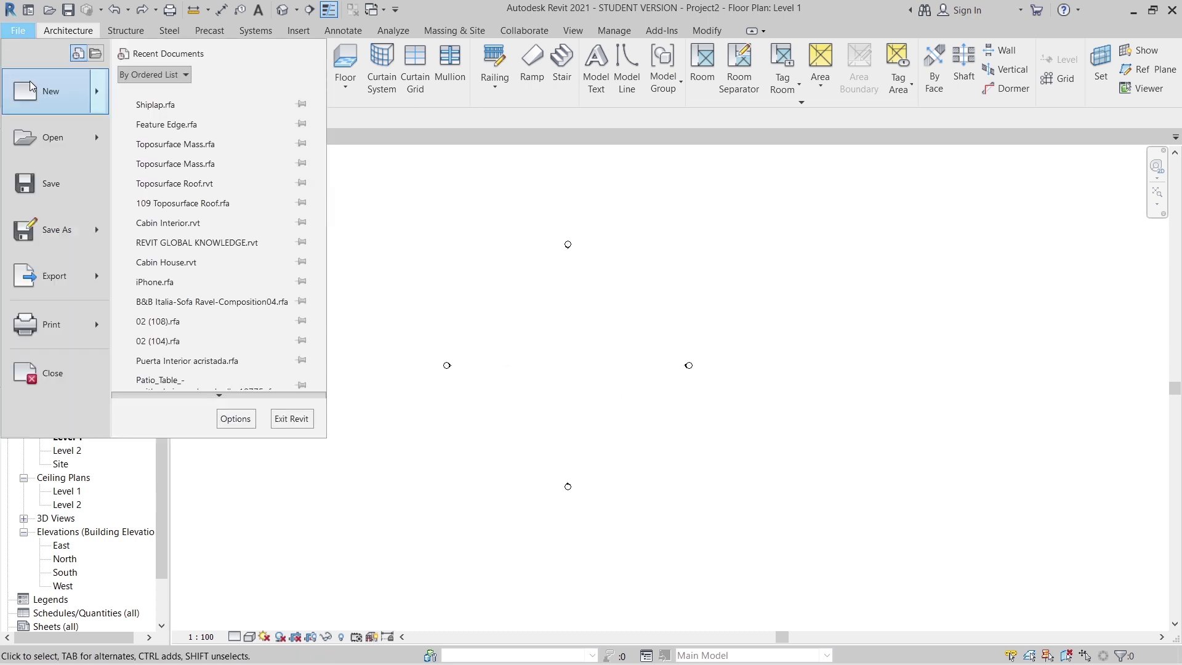
mouse_move(41, 89)
click(187, 141)
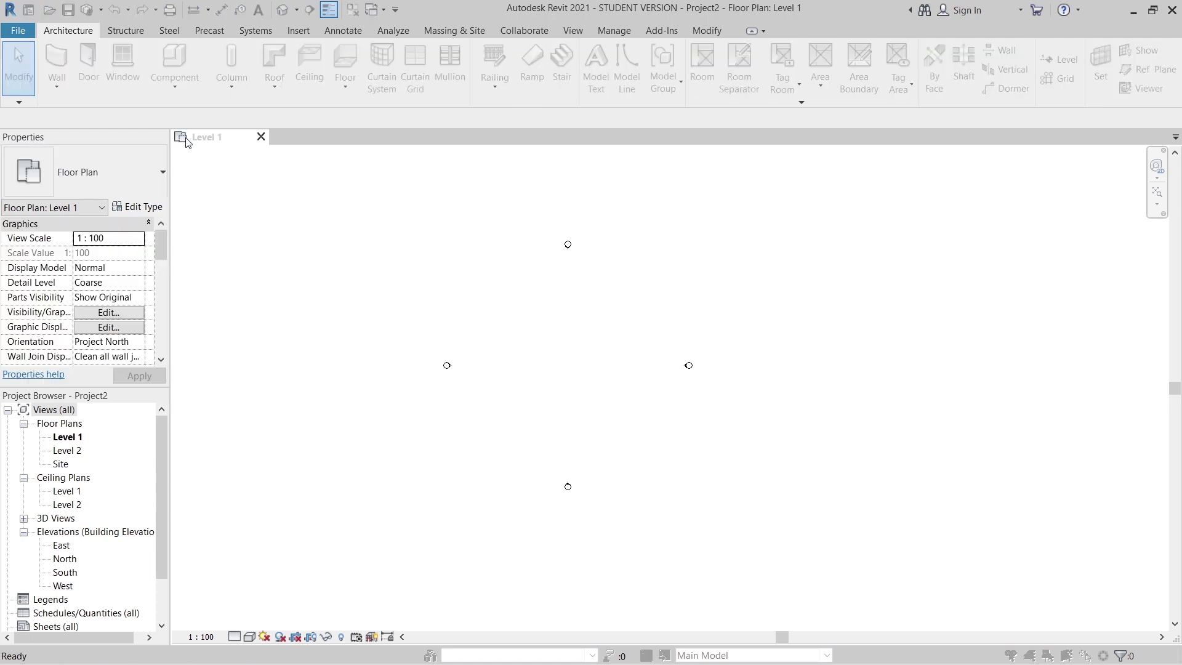
double_click(350, 183)
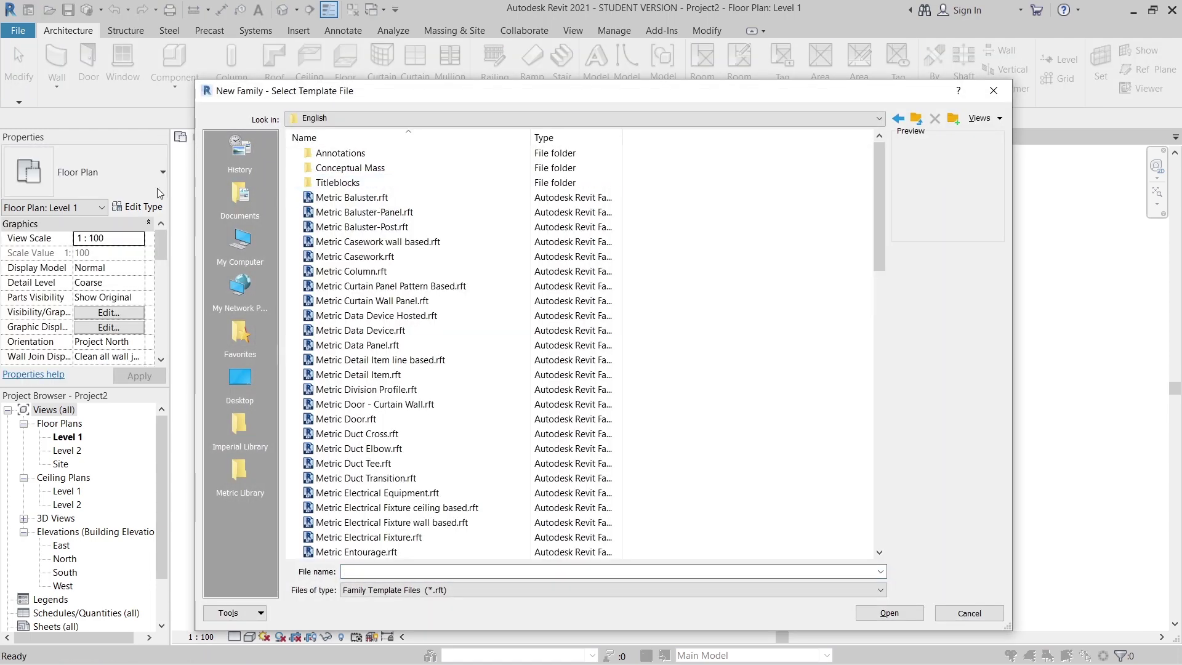
drag(880, 193, 880, 411)
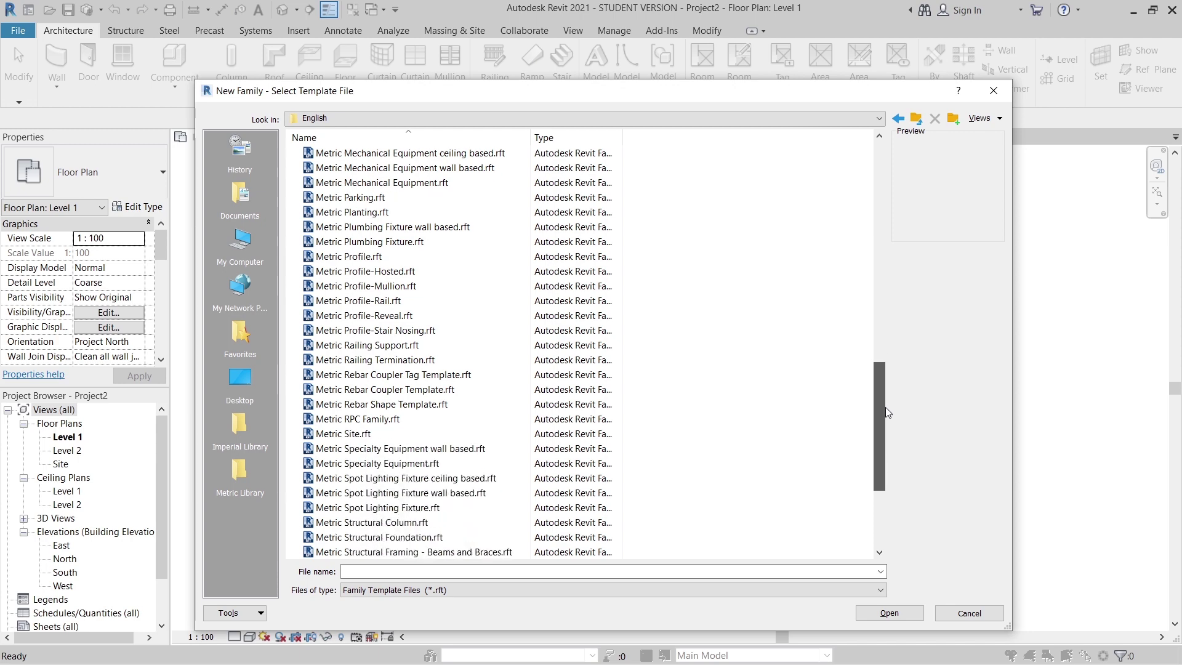
scroll(566, 452, down, 3)
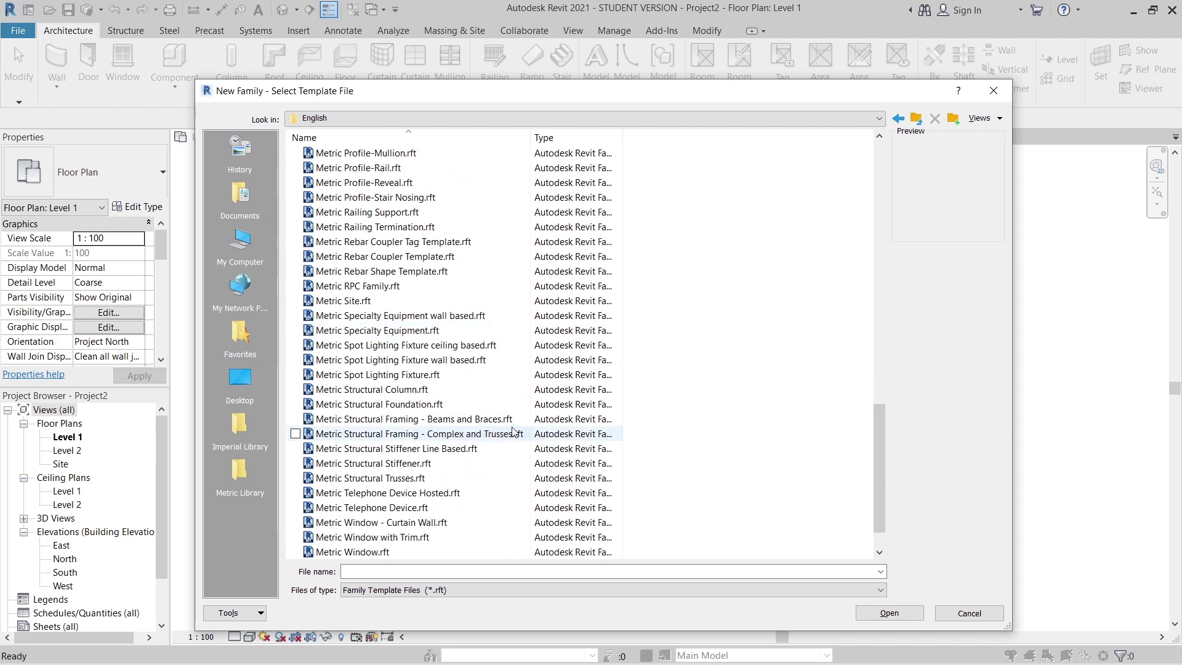
scroll(446, 462, up, 1)
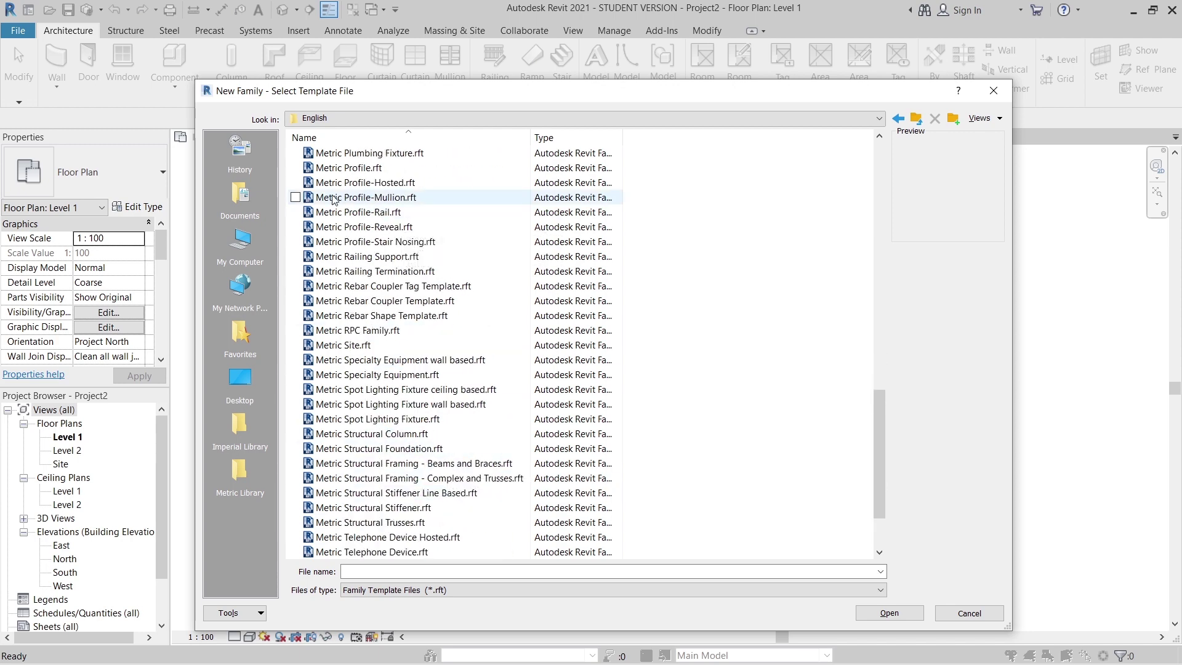
click(311, 199)
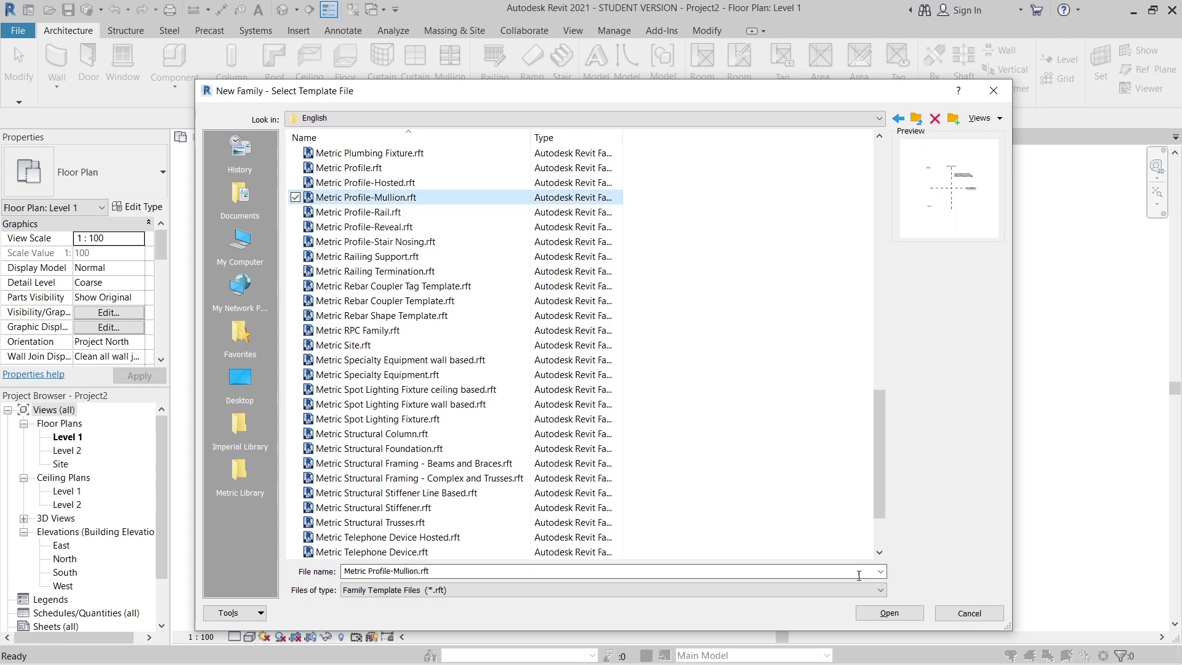
click(889, 612)
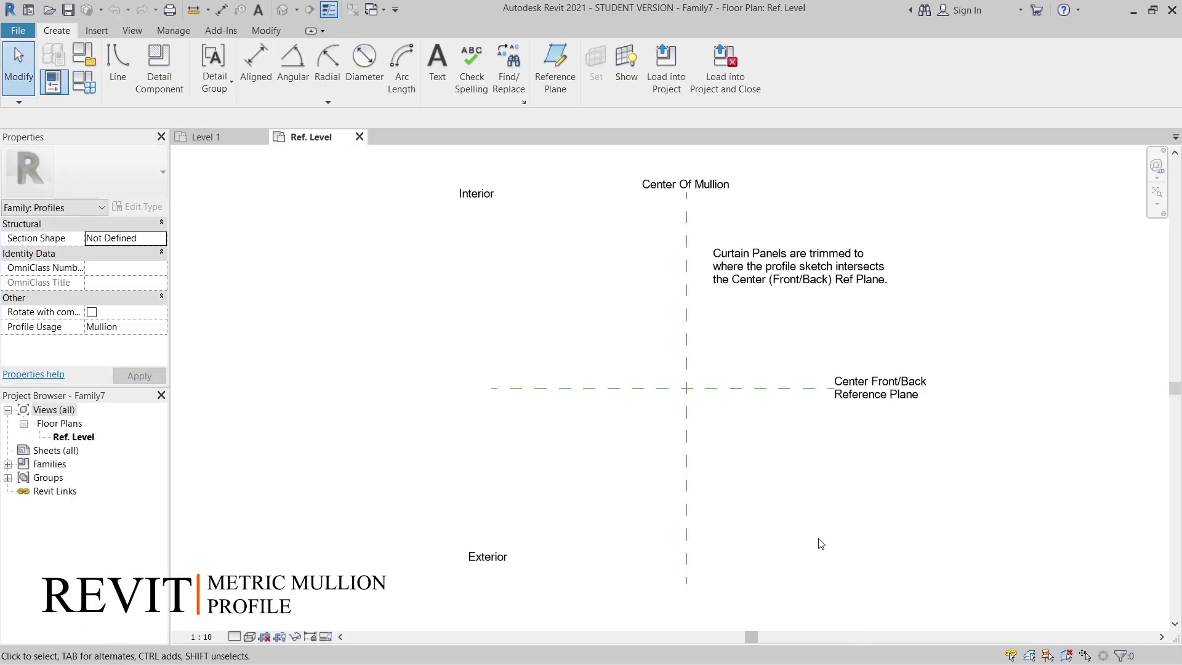
- Draw two vertical reference planes, about 166 mm left and 160 mm right of the mullion center plane
middle_drag(717, 455, 591, 453)
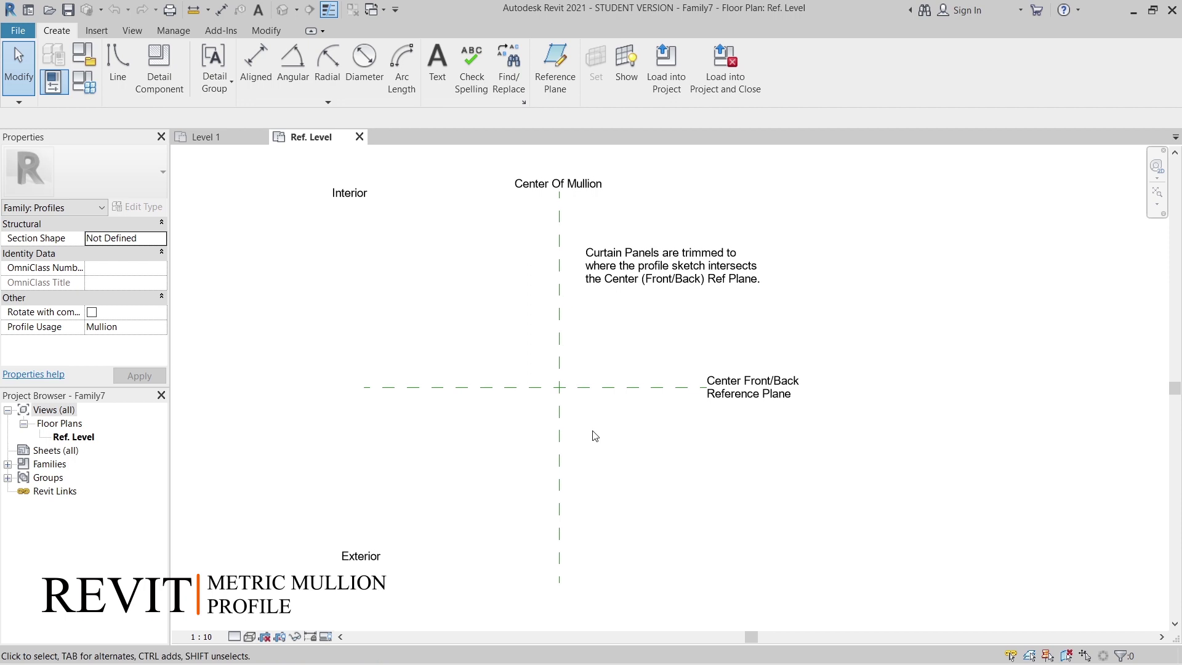
key(r)
key(p)
scroll(592, 431, up, 1)
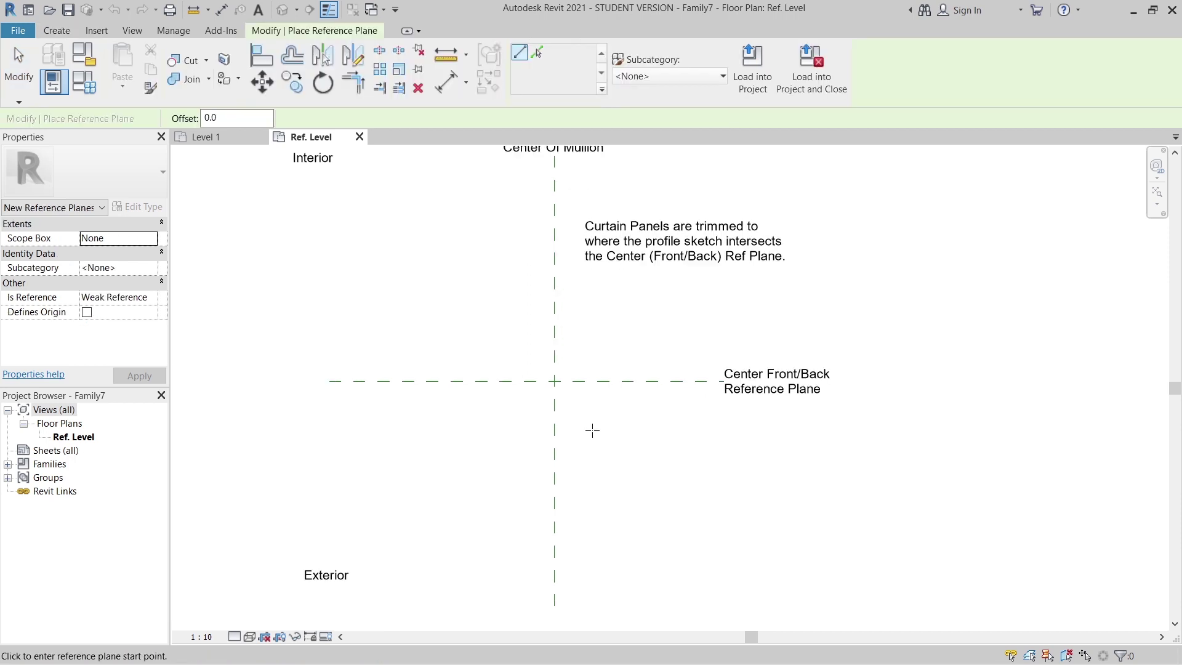
click(491, 316)
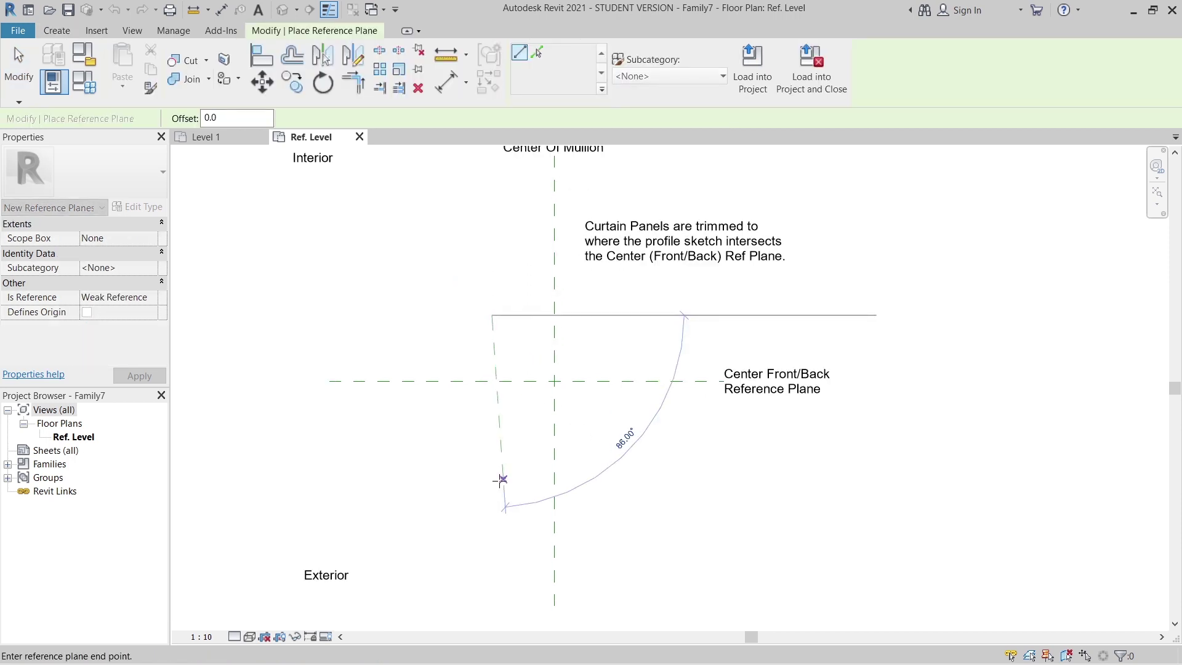
click(492, 484)
click(614, 315)
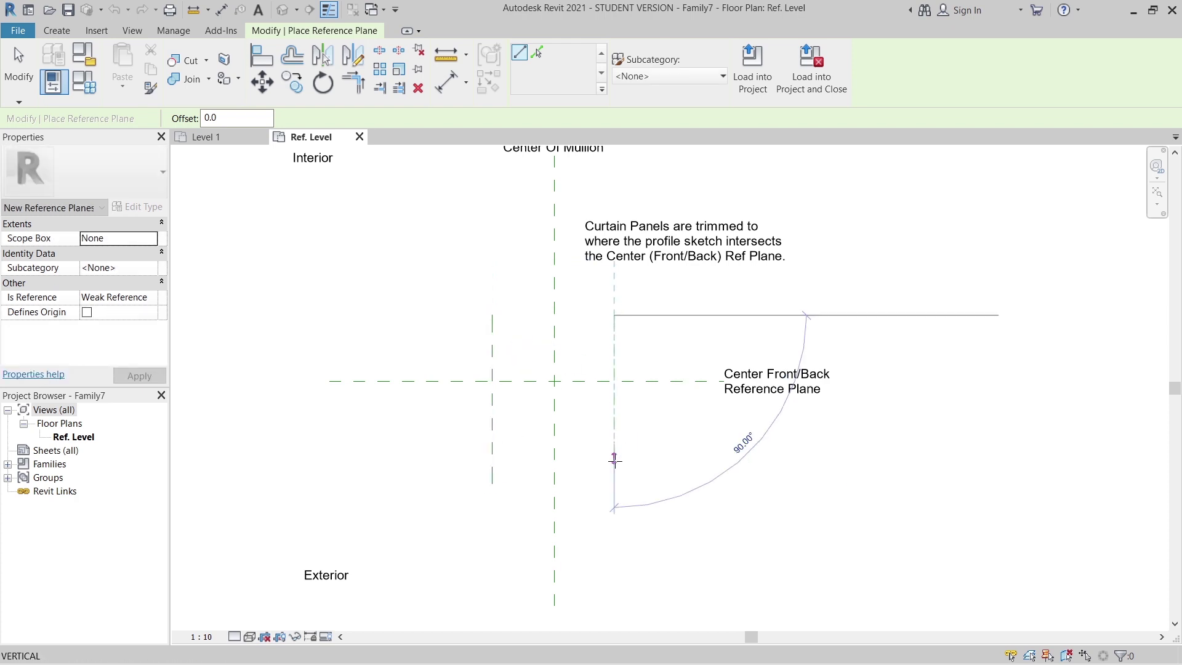
click(613, 484)
- Draw two horizontal reference planes, about 166 mm below and 95 mm above the Center Front/Back plane
click(441, 443)
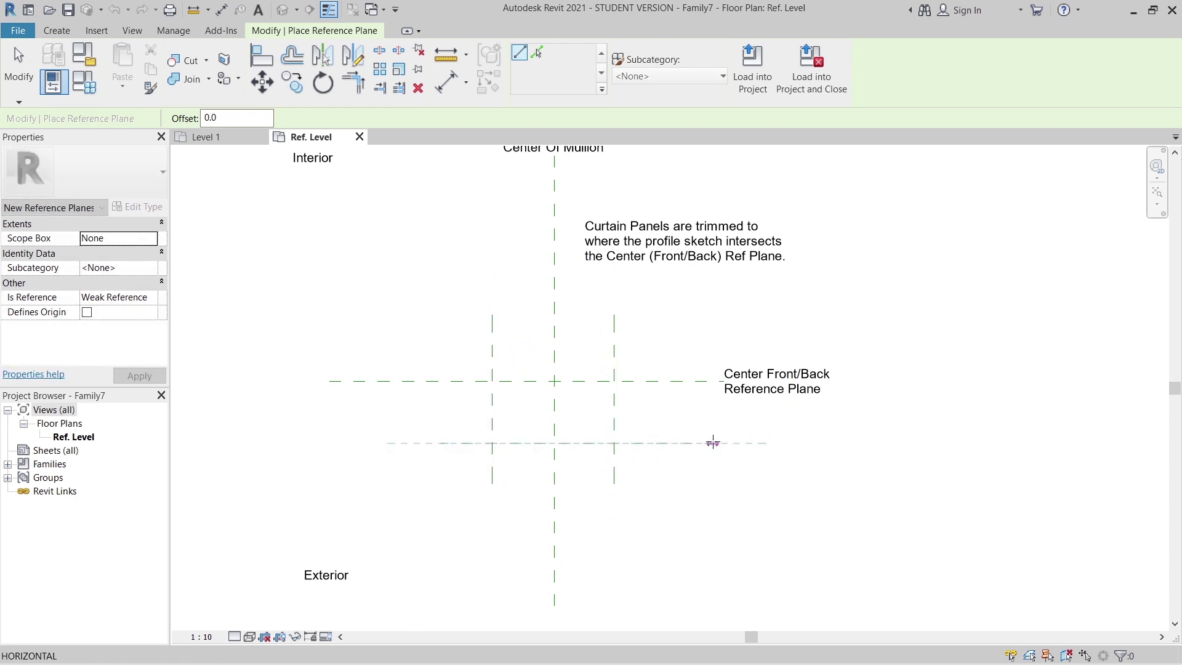
click(713, 442)
click(432, 345)
click(673, 345)
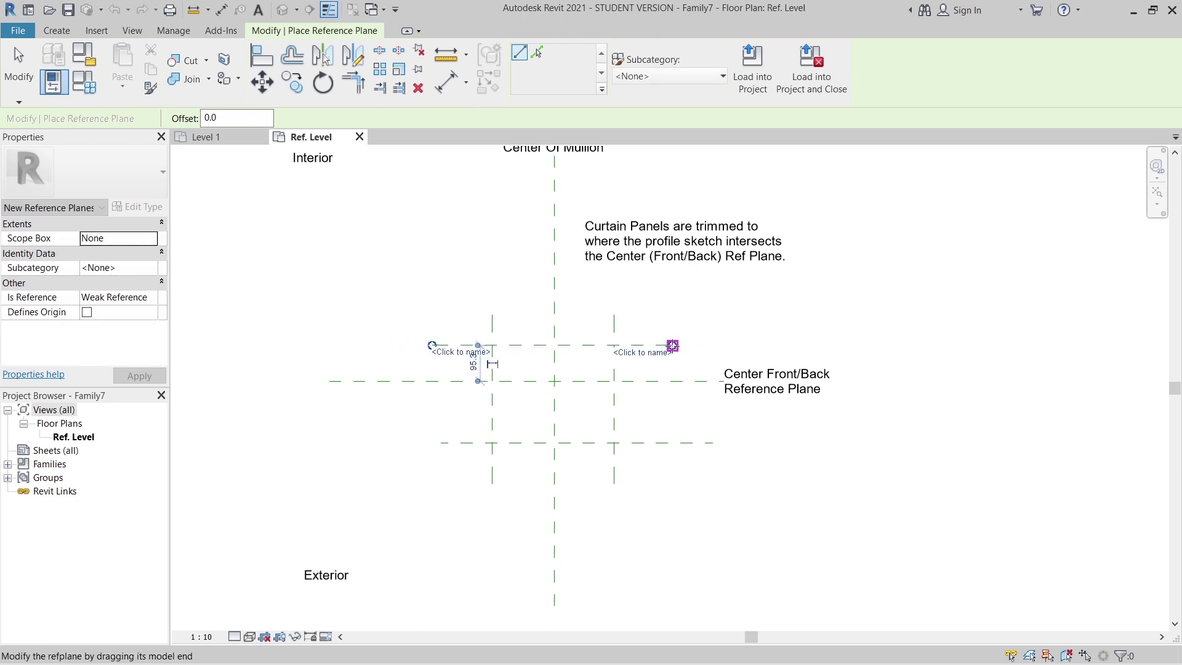
key(Escape)
key(Escape)
- Dimension the horizontal reference planes as a chain through the Center Front/Back plane and constrain the segments equal
key(d)
key(i)
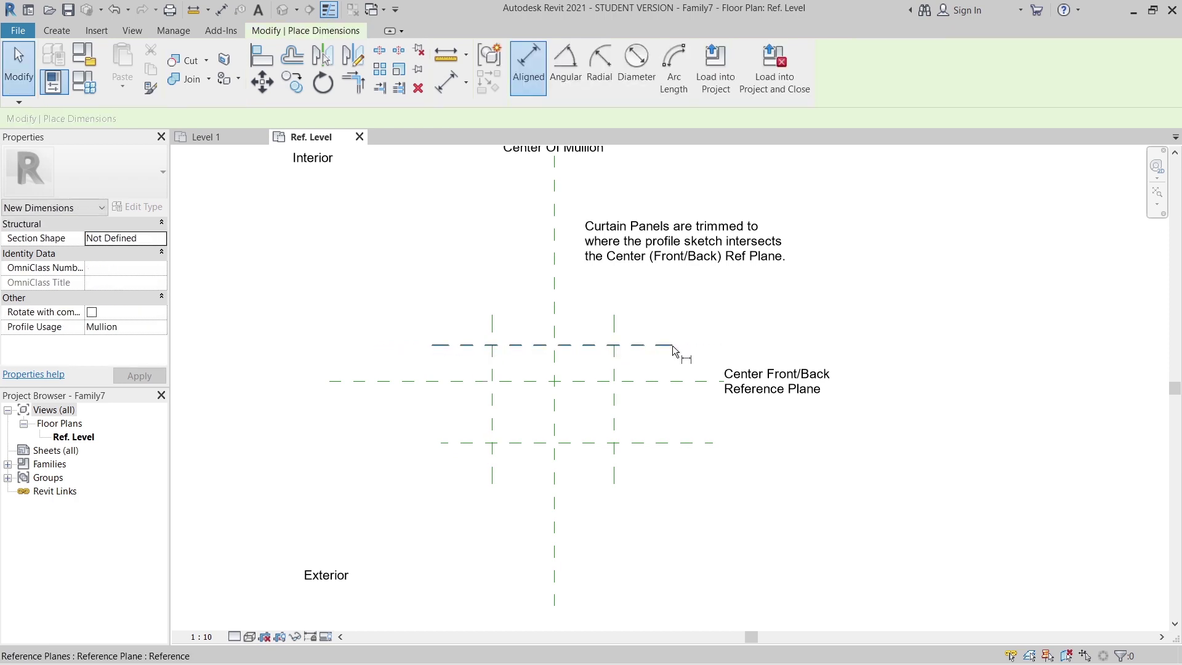
click(474, 442)
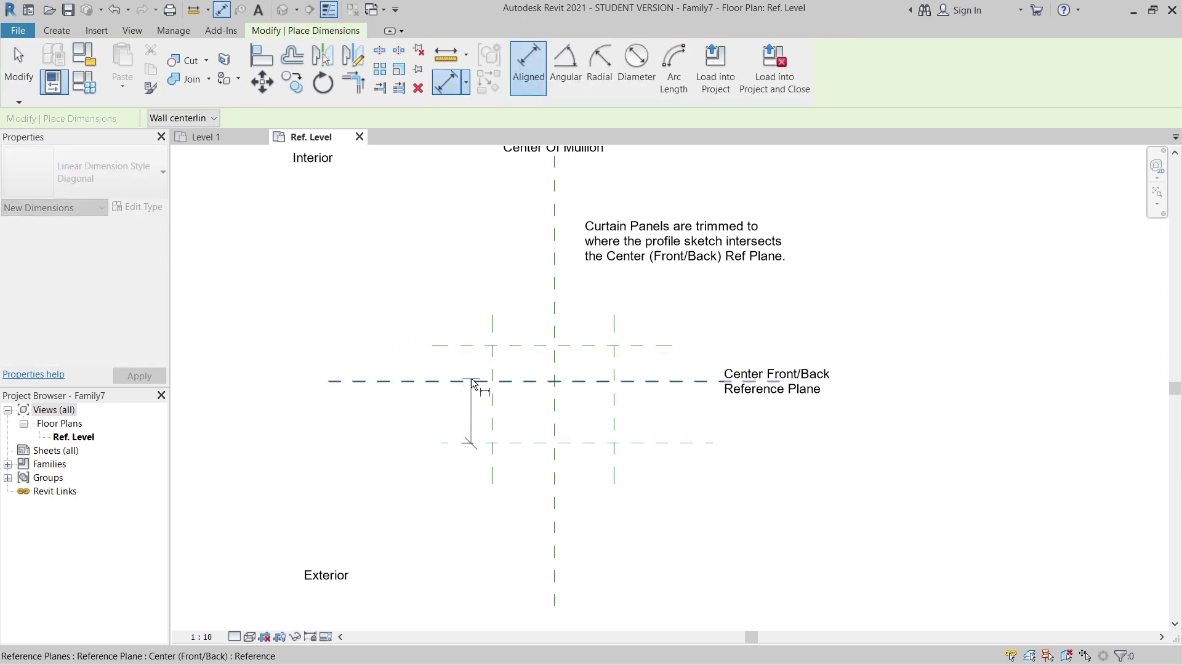
click(471, 381)
click(465, 346)
click(463, 302)
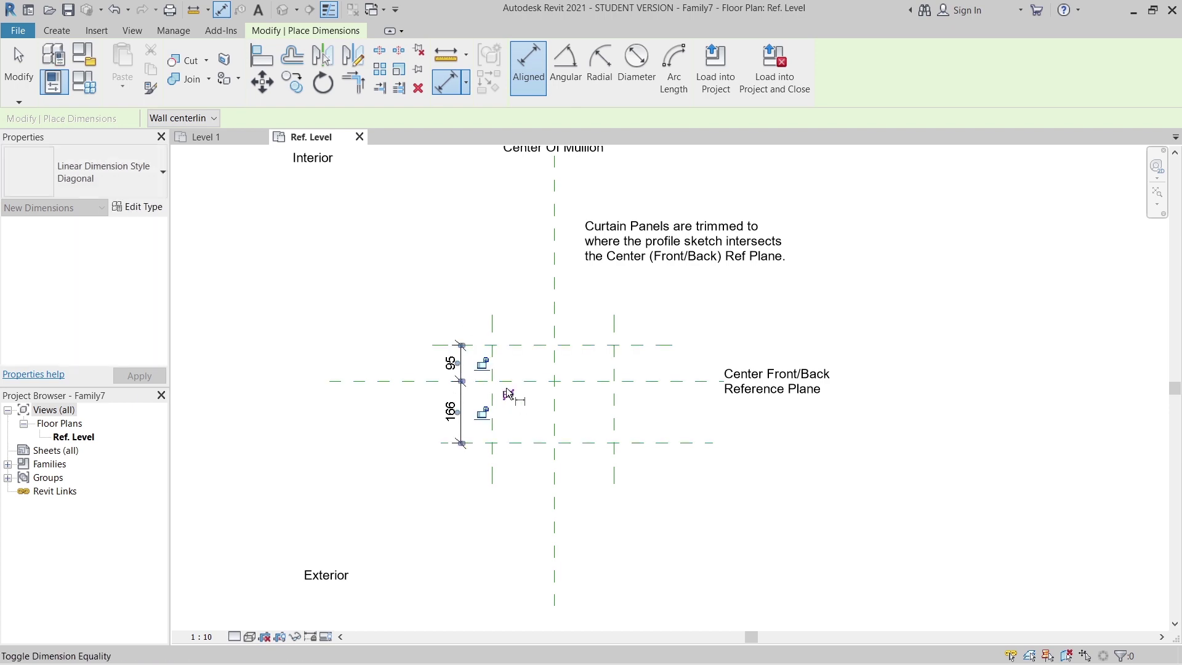
click(508, 381)
- Add an overall aligned dimension between the two outer horizontal reference planes, outside the equality dimension
click(477, 442)
click(431, 319)
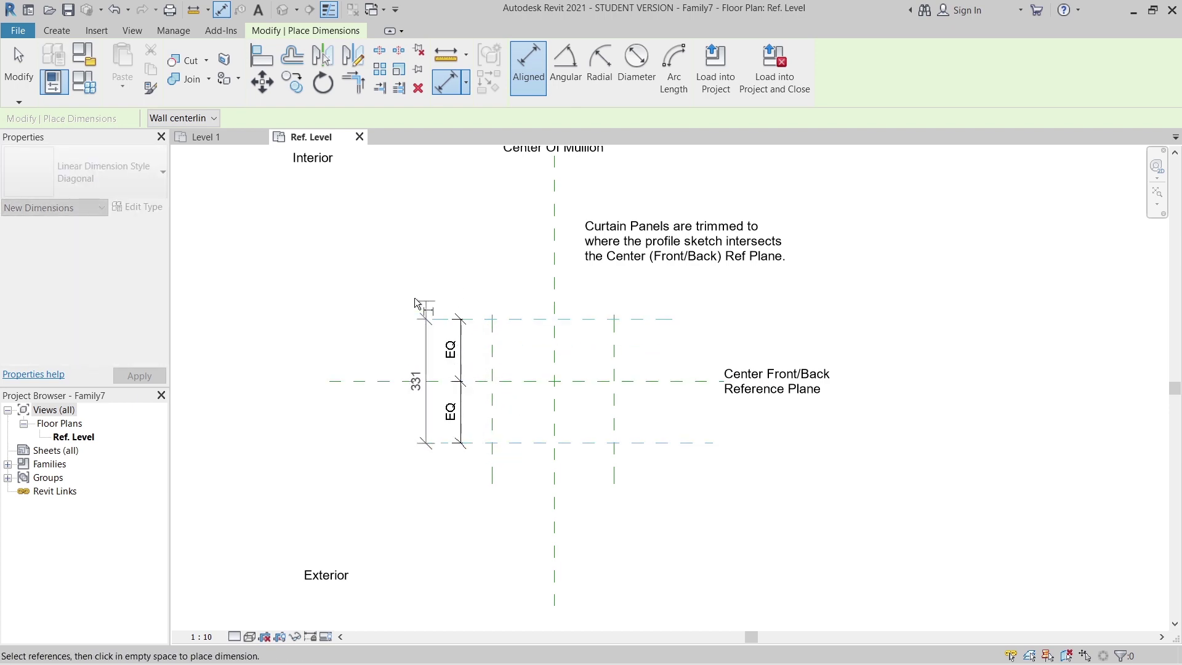
click(414, 305)
- Dimension the vertical reference planes as a chain through the mullion center plane, placed below the sketch area
click(493, 430)
click(554, 423)
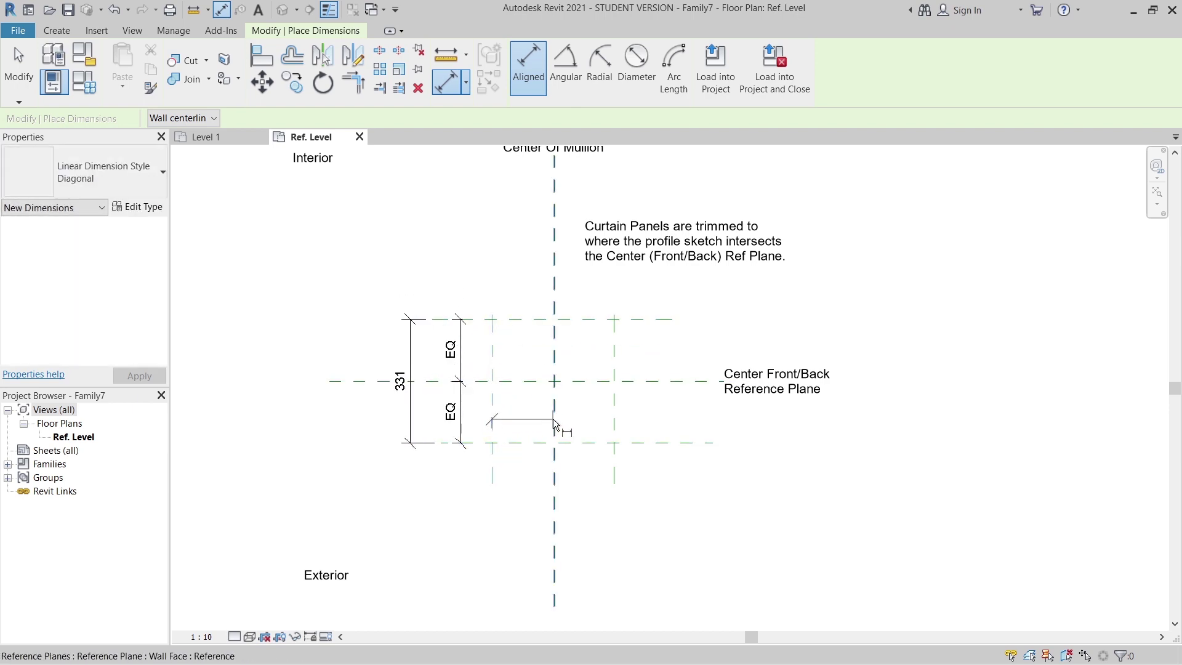
click(614, 424)
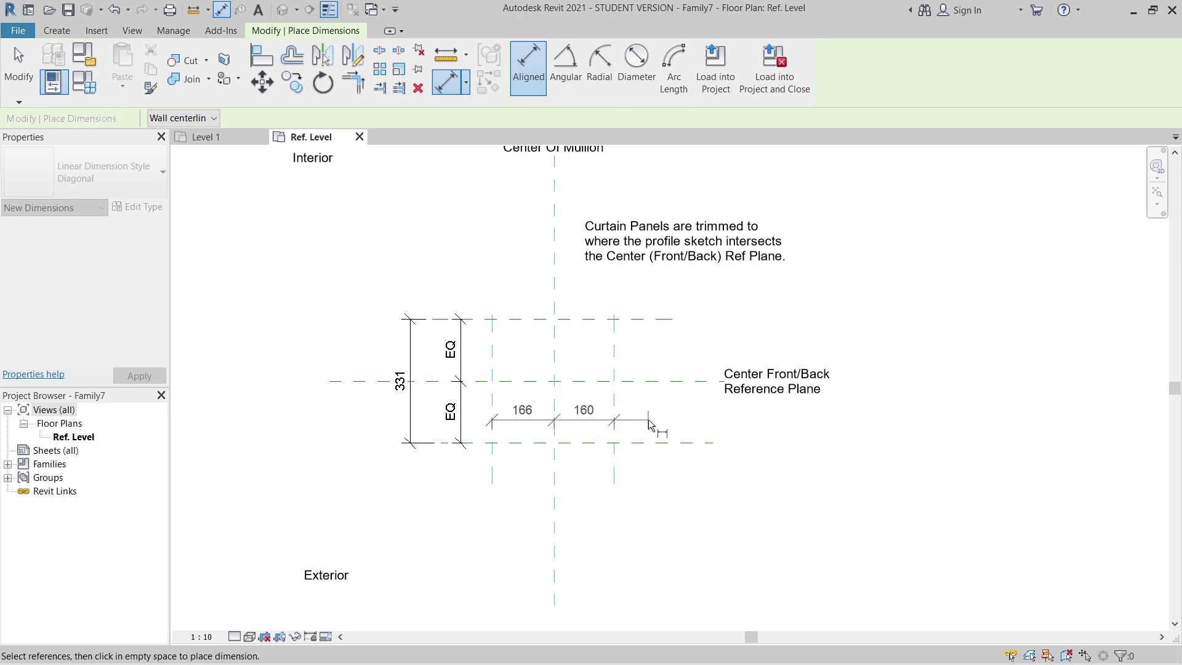
click(659, 475)
- Add an overall aligned dimension between the two outer vertical reference planes, below the chained dimension
click(493, 466)
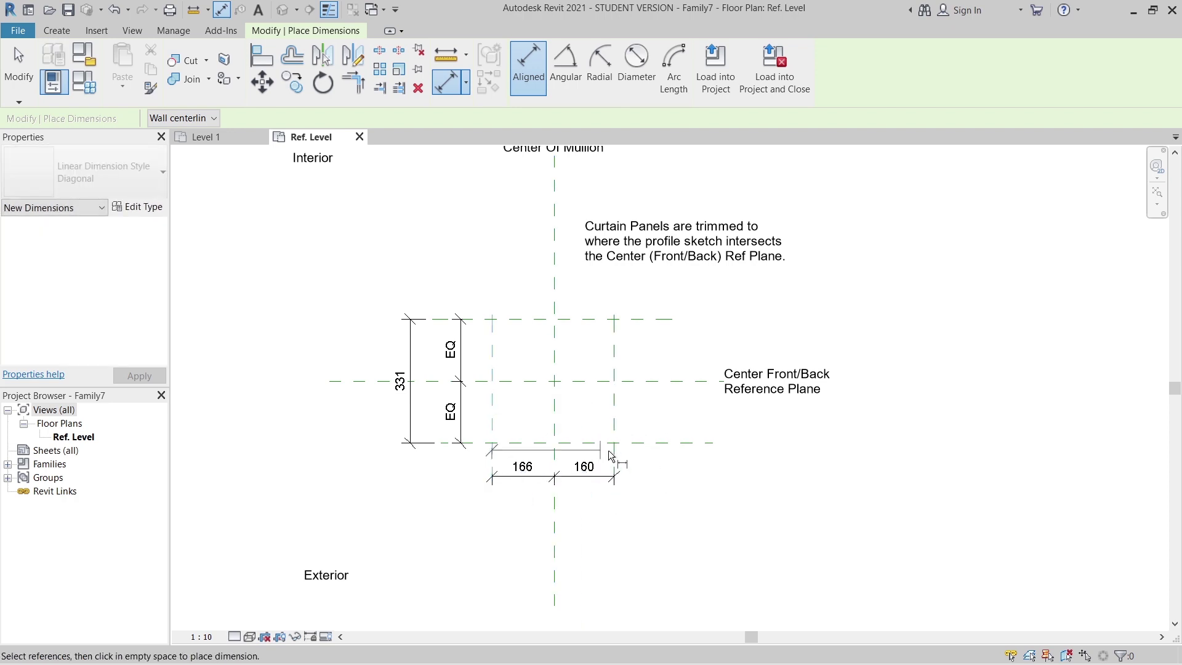
click(613, 456)
click(552, 520)
key(Escape)
key(Escape)
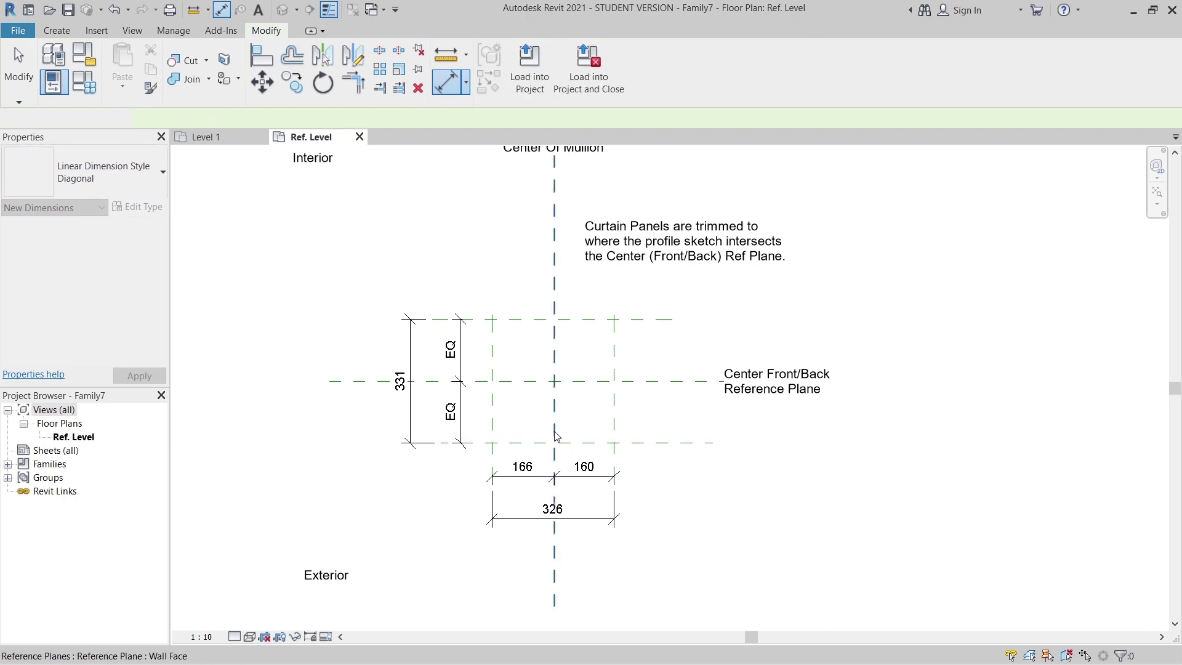
- Constrain the chained dimension of the vertical reference planes to equal spacing about the mullion center
click(556, 438)
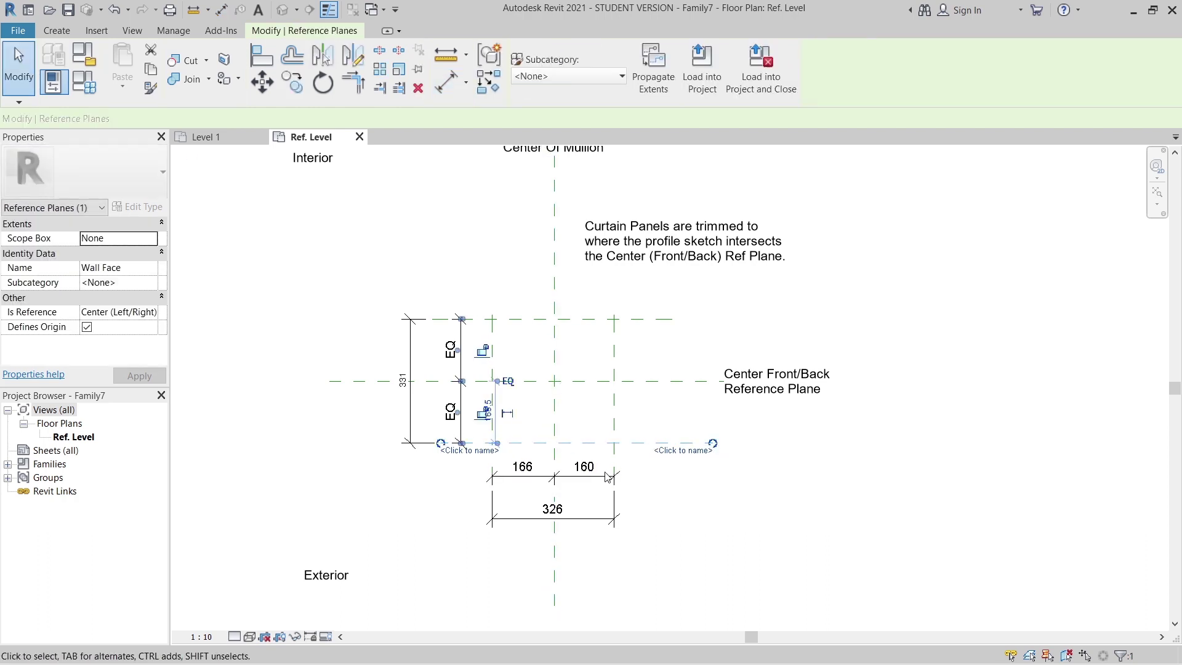
scroll(528, 480, up, 2)
click(472, 454)
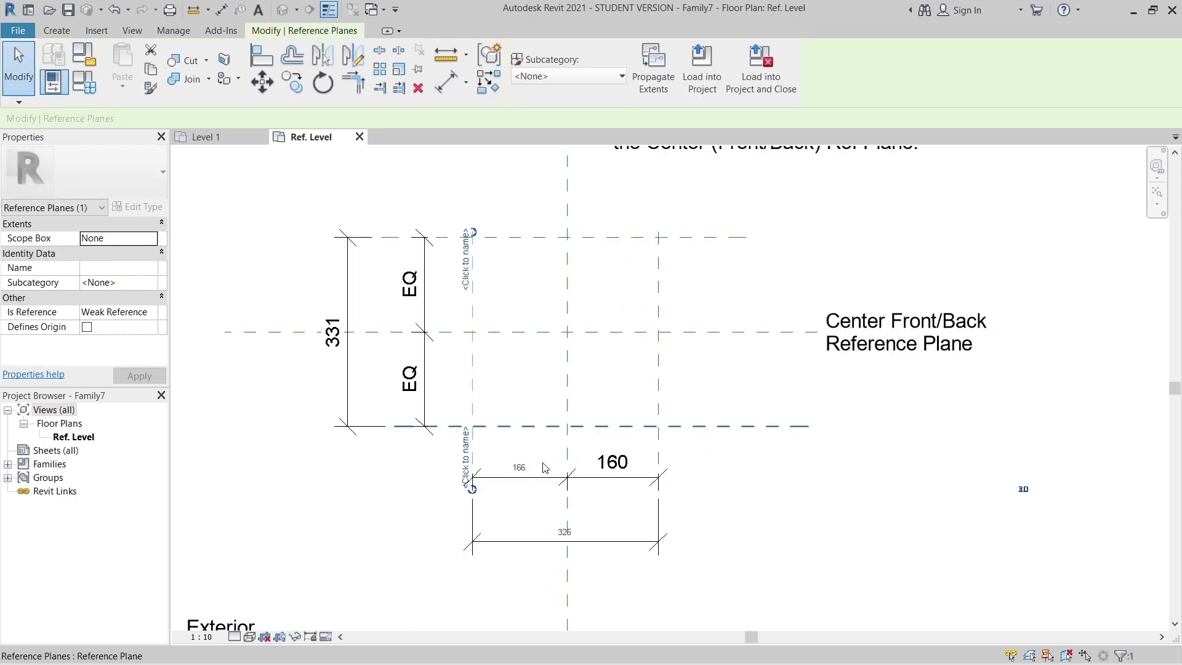
click(573, 469)
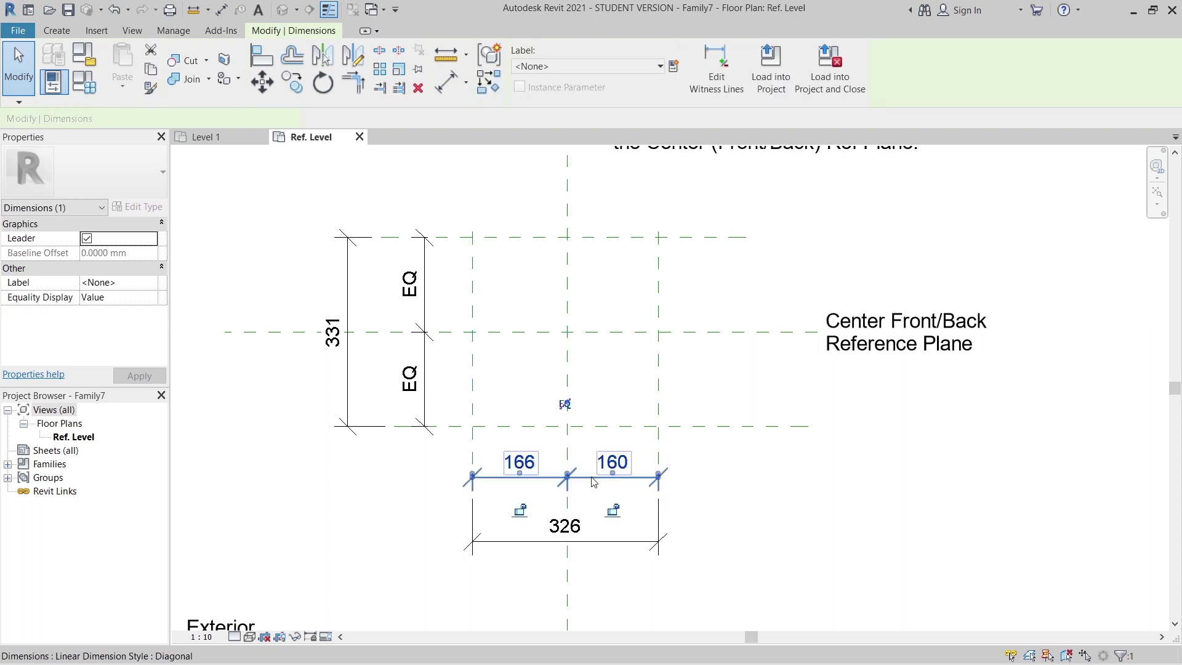
click(567, 404)
key(Escape)
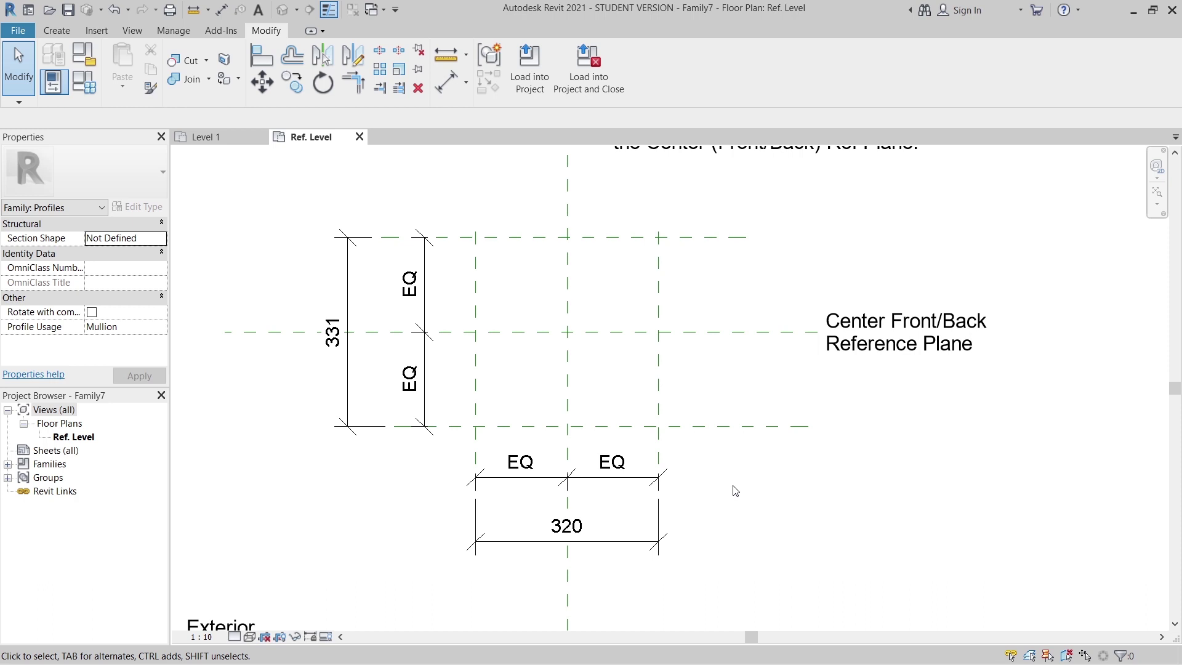
click(447, 335)
click(528, 380)
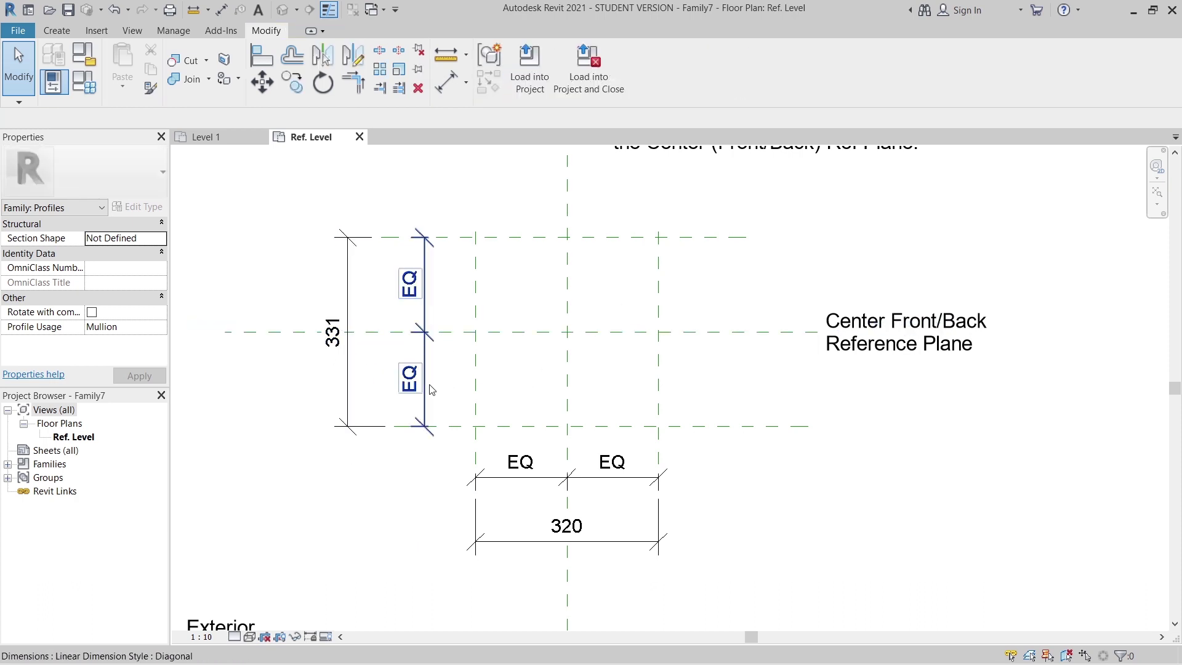
click(430, 354)
click(473, 302)
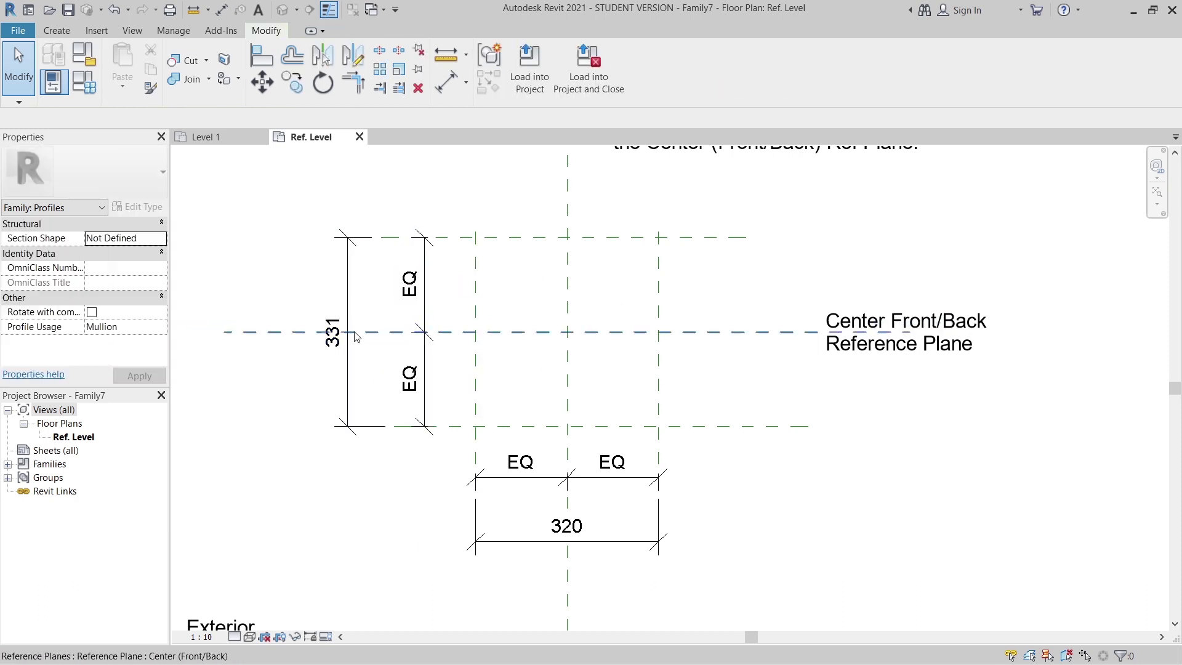
click(349, 305)
scroll(383, 315, up, 2)
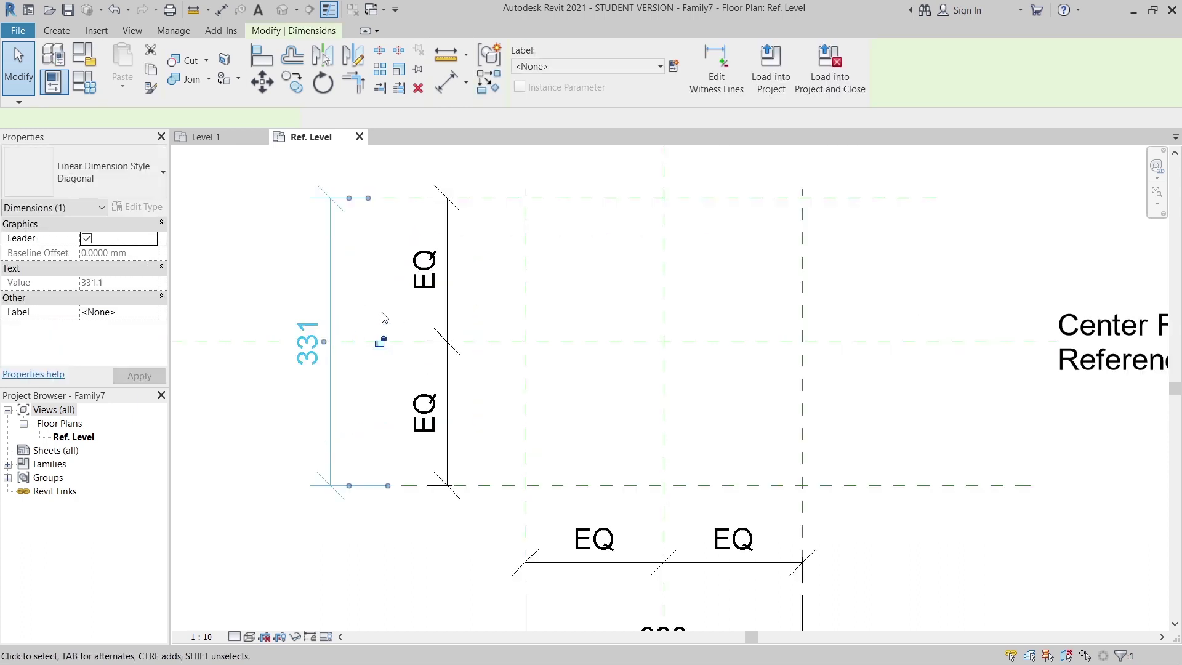
click(600, 336)
click(599, 340)
key(Escape)
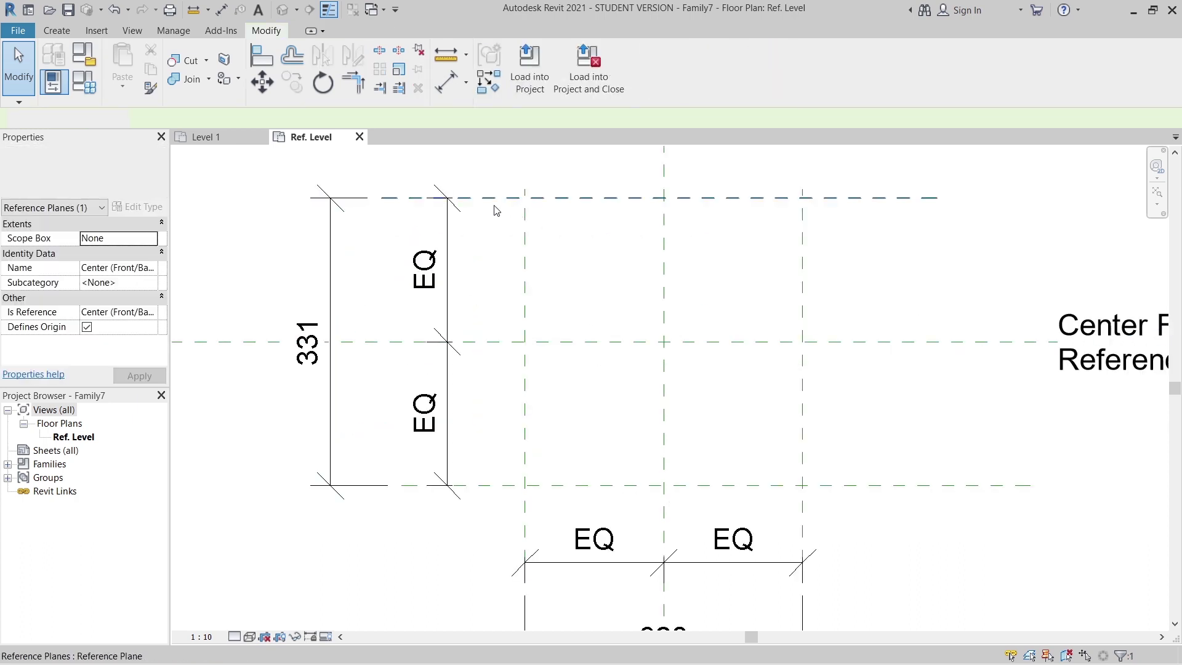
- Set the upper horizontal reference plane's distance from the Center Front/Back plane to 32.5 mm
click(497, 209)
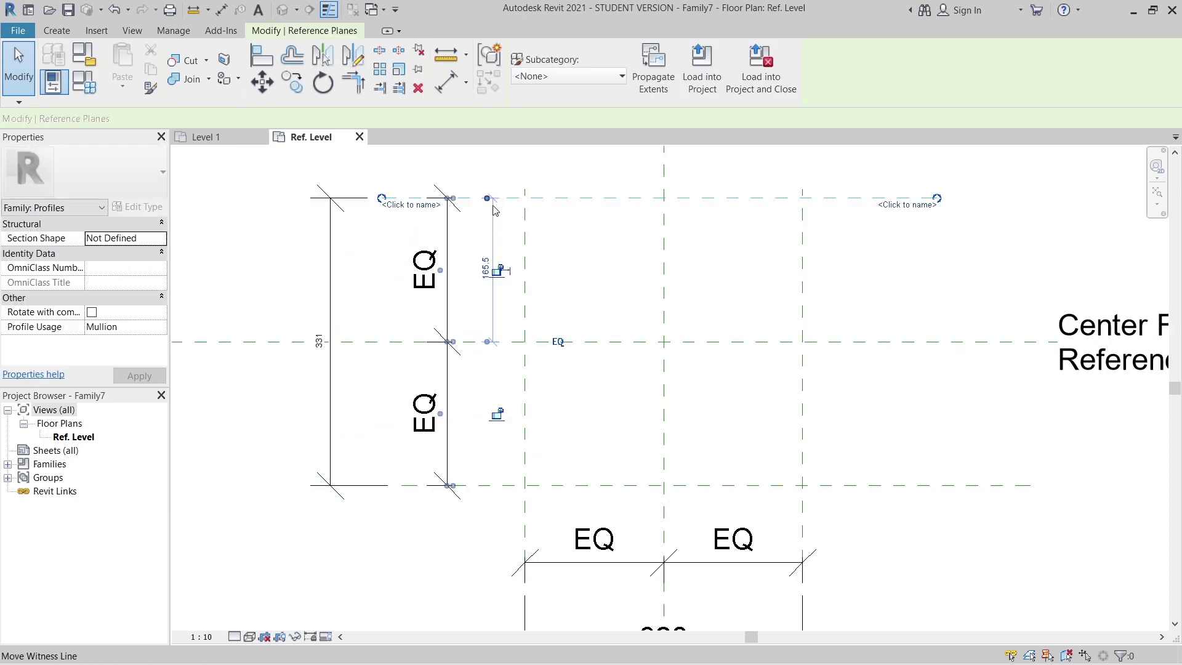
click(485, 269)
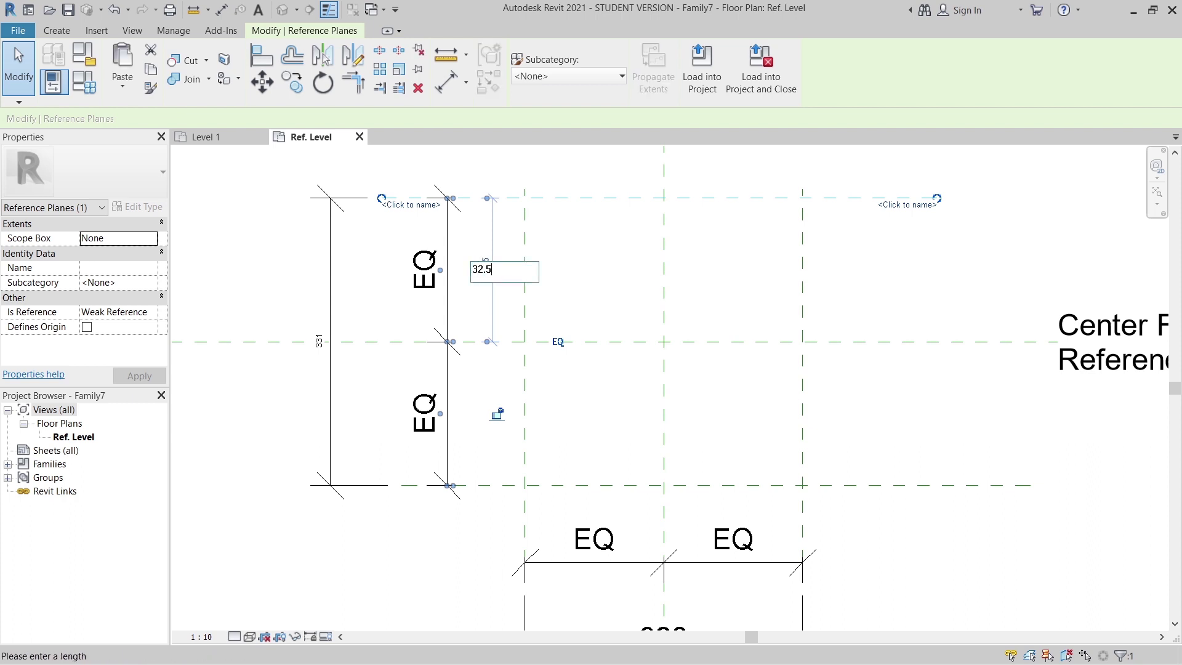
text(32.5)
key(Return)
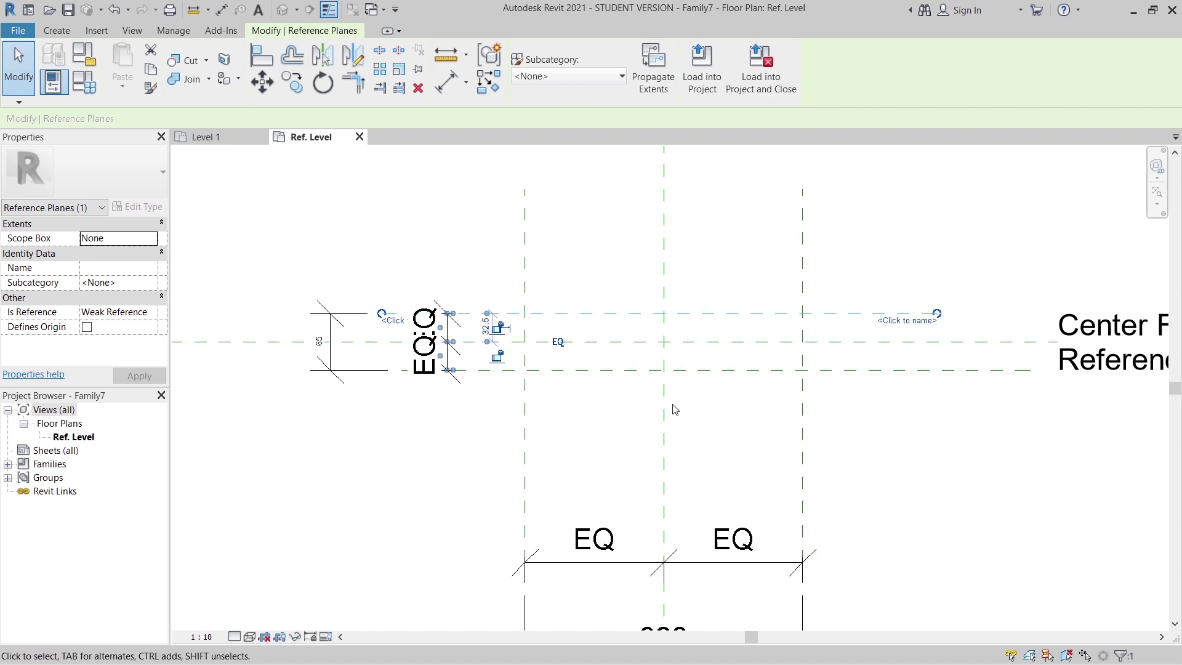
click(707, 416)
- Set the left vertical reference plane's distance from the mullion center plane to 200 mm
middle_drag(707, 417, 674, 241)
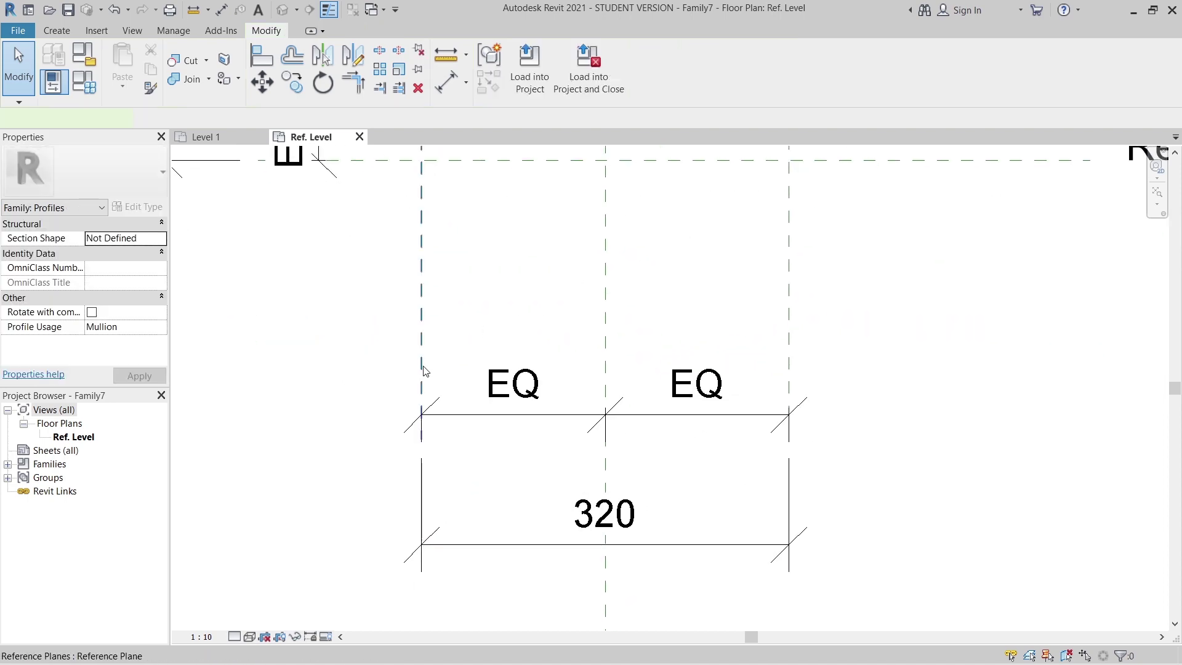
click(422, 370)
scroll(578, 334, down, 2)
middle_drag(578, 335, 578, 503)
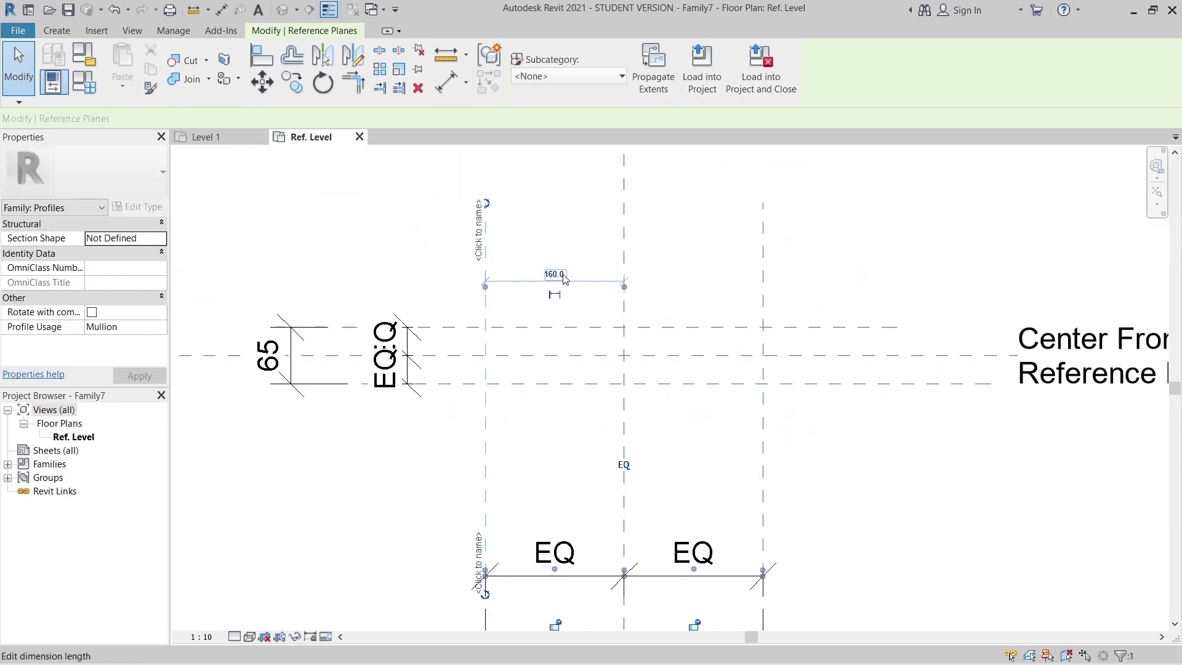
click(554, 275)
key(Return)
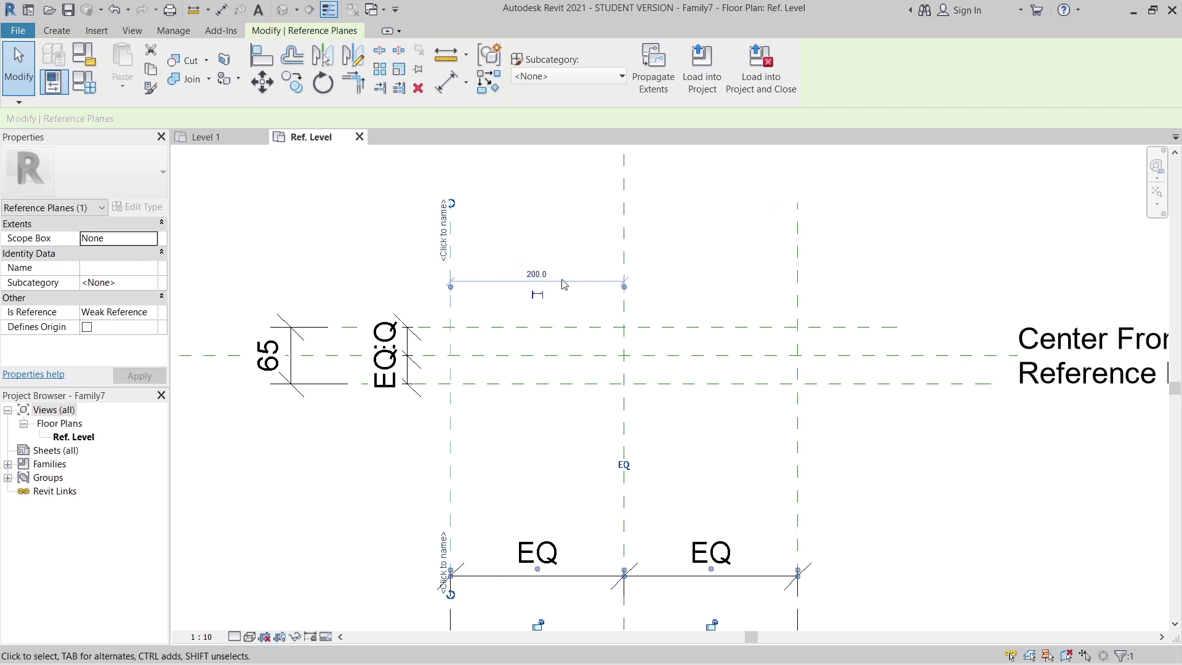
click(552, 440)
scroll(539, 444, down, 2)
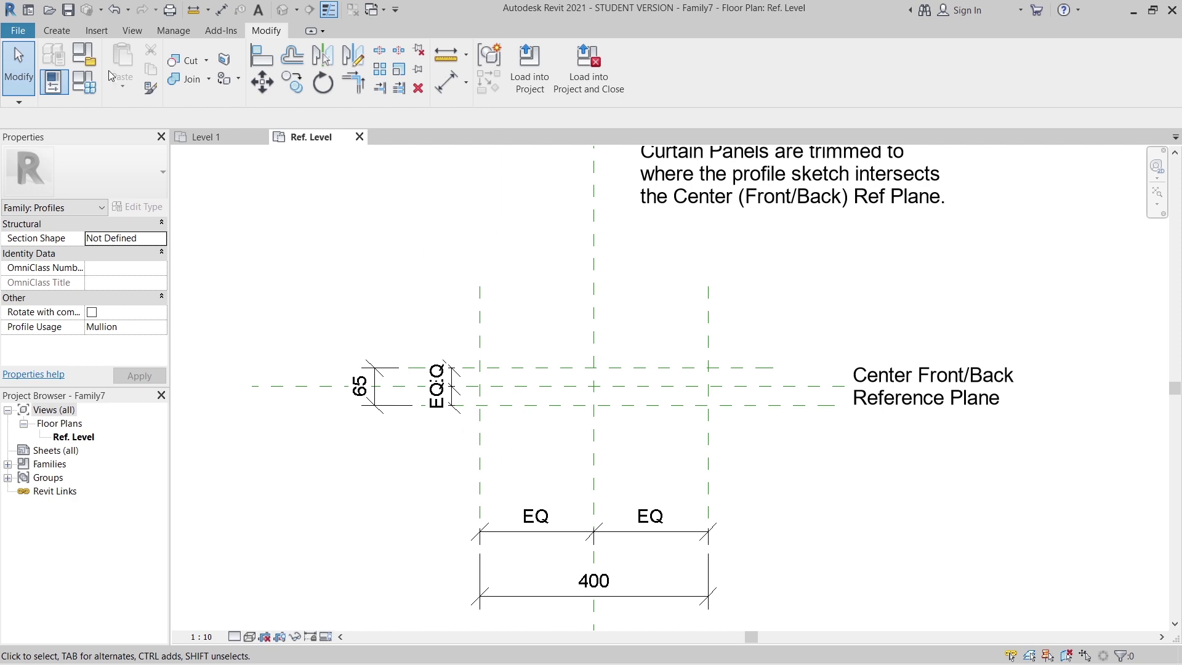
- Draw a profile line along the left vertical reference plane, from the lower horizontal plane up to the Center Front/Back plane
click(56, 30)
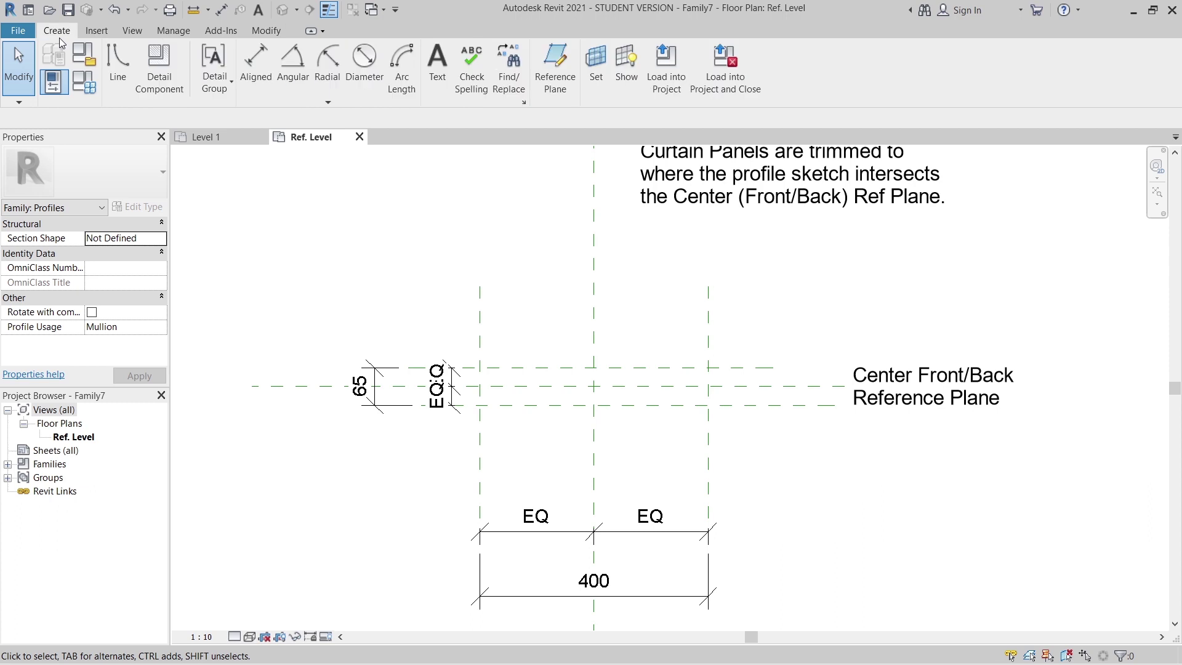
click(116, 83)
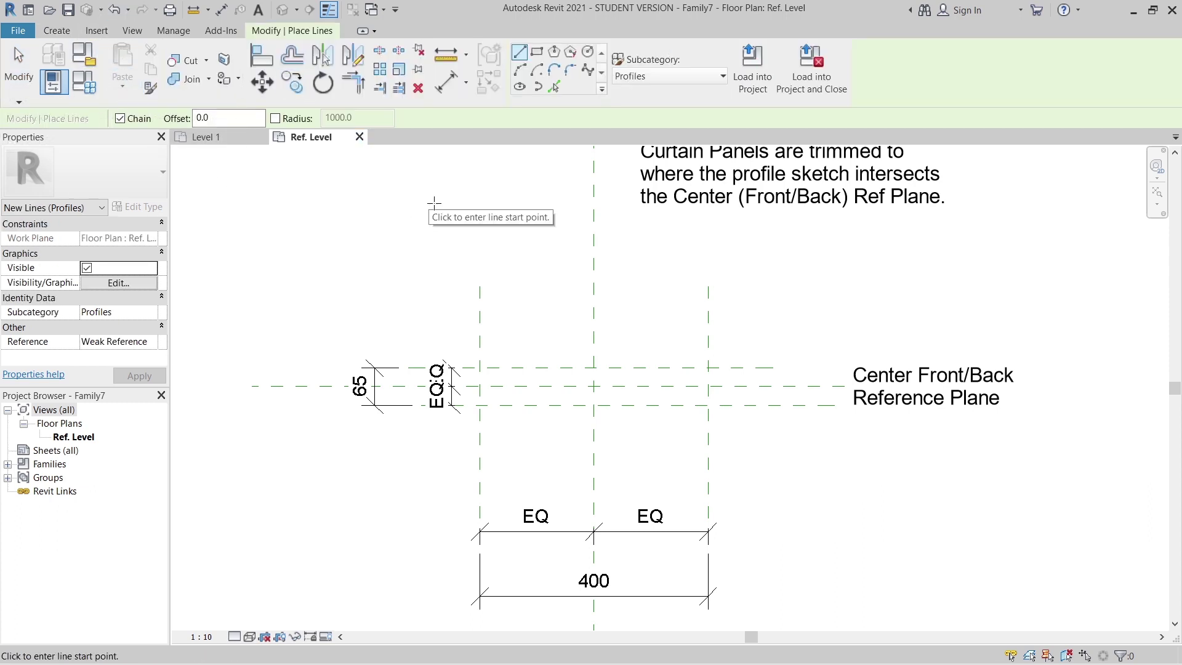
scroll(554, 400, up, 5)
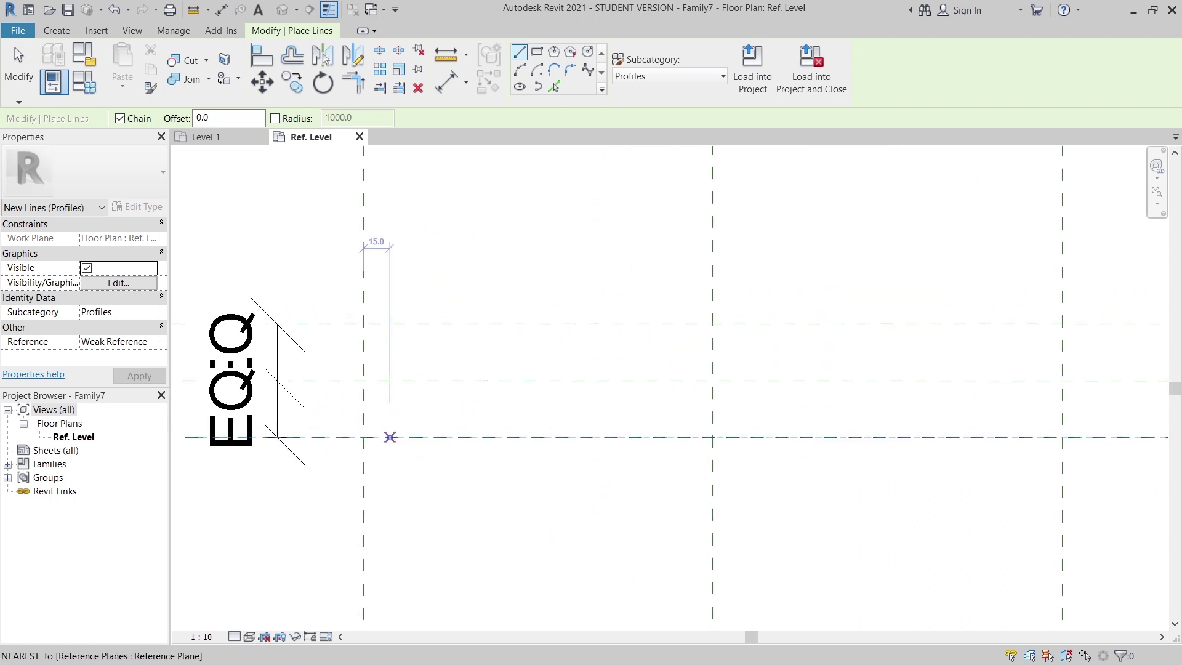
click(364, 437)
click(364, 381)
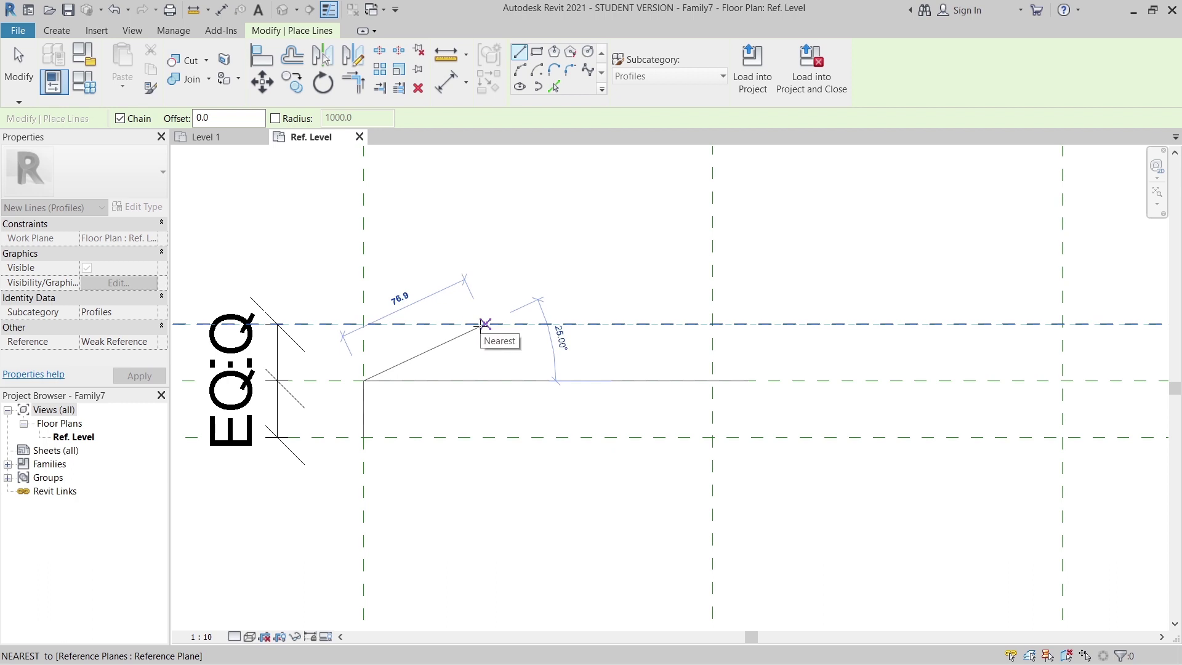
key(Escape)
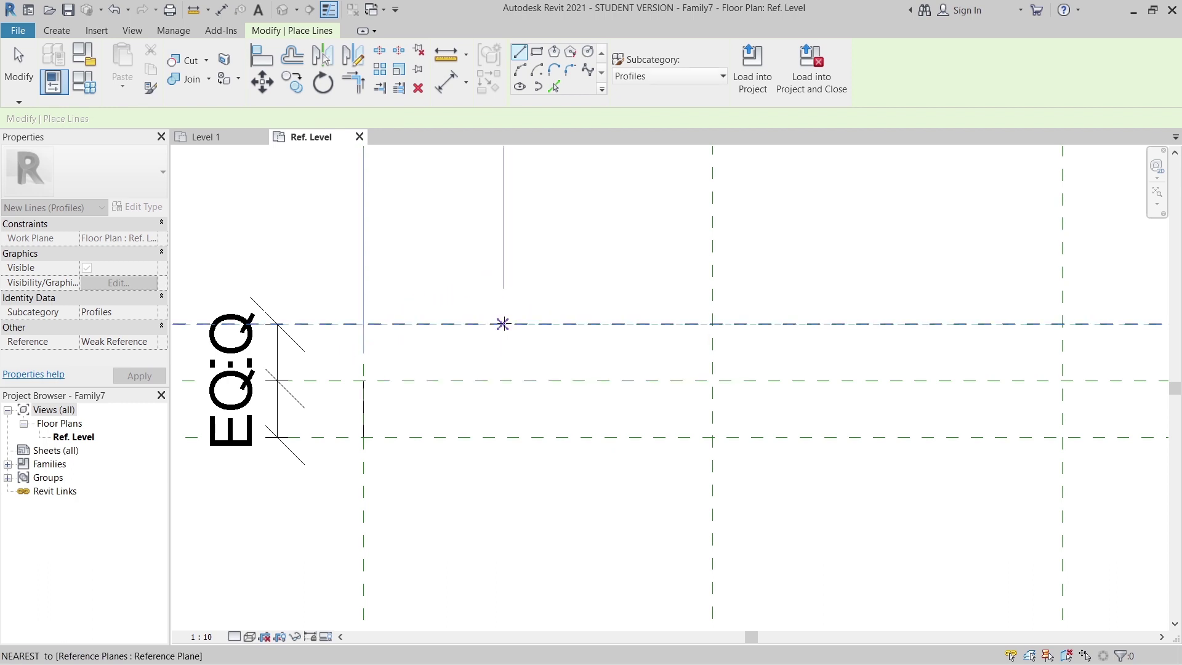
- Draw a sloped profile line from the upper horizontal plane, about 100 mm inside the left plane, down to the left edge line's upper end
scroll(503, 323, down, 2)
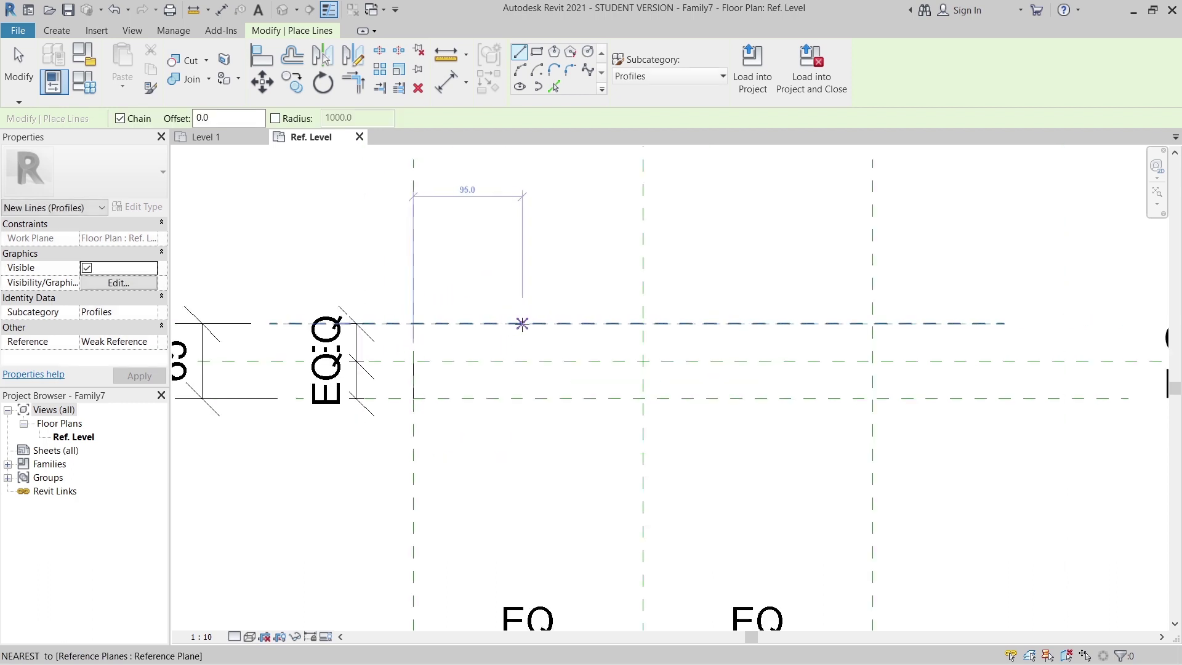
click(524, 323)
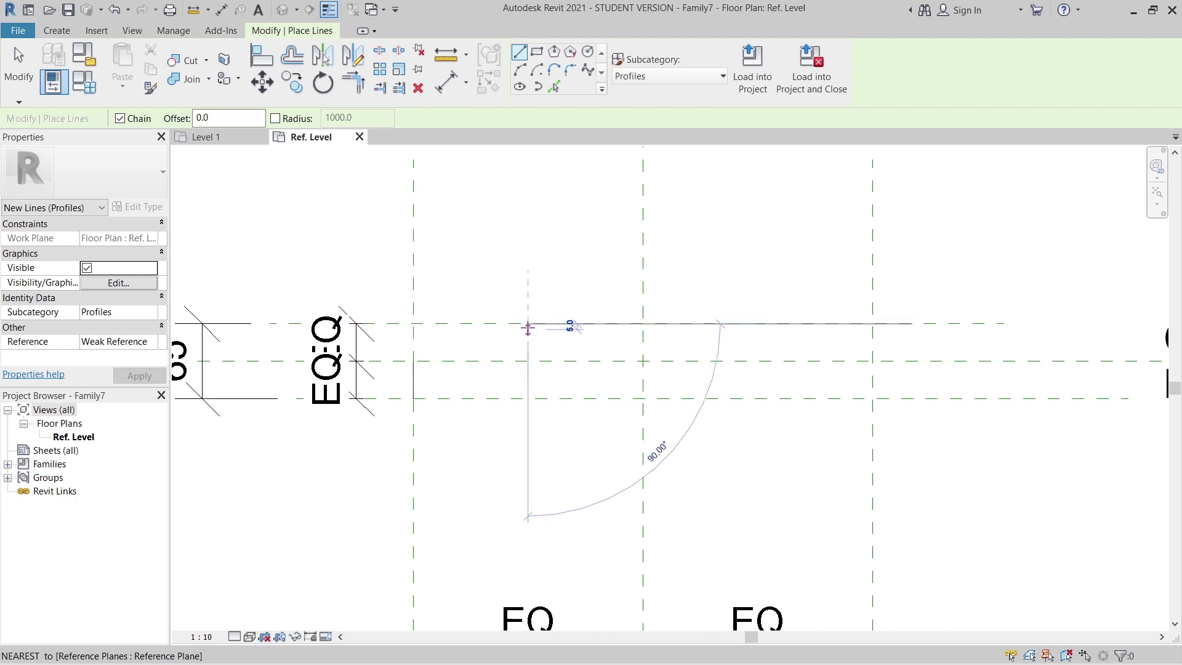
click(413, 361)
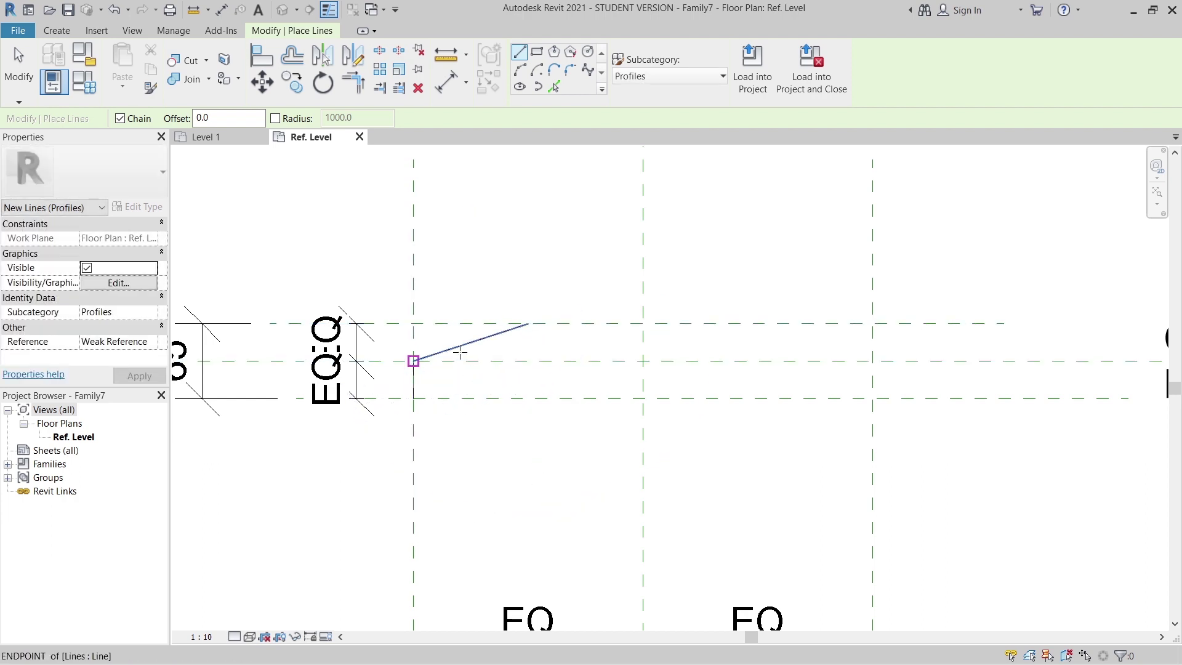
- Continue the profile from the slope's upper end along the upper plane to the right plane, and down to the Center Front/Back plane
click(528, 323)
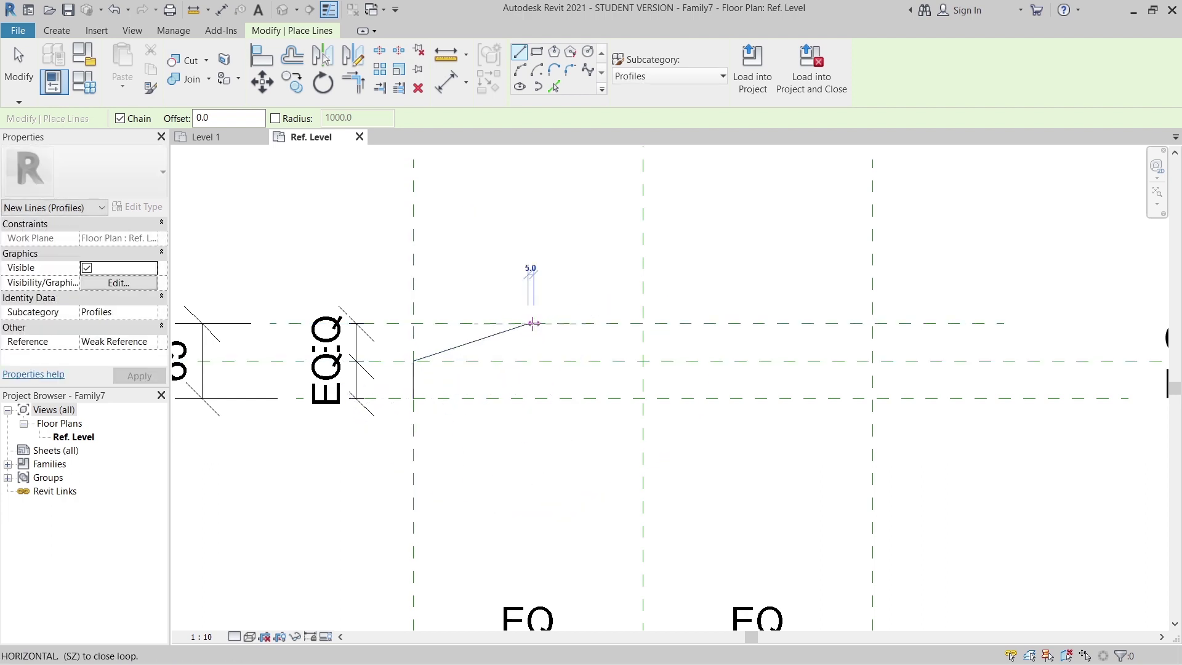
click(872, 323)
click(872, 360)
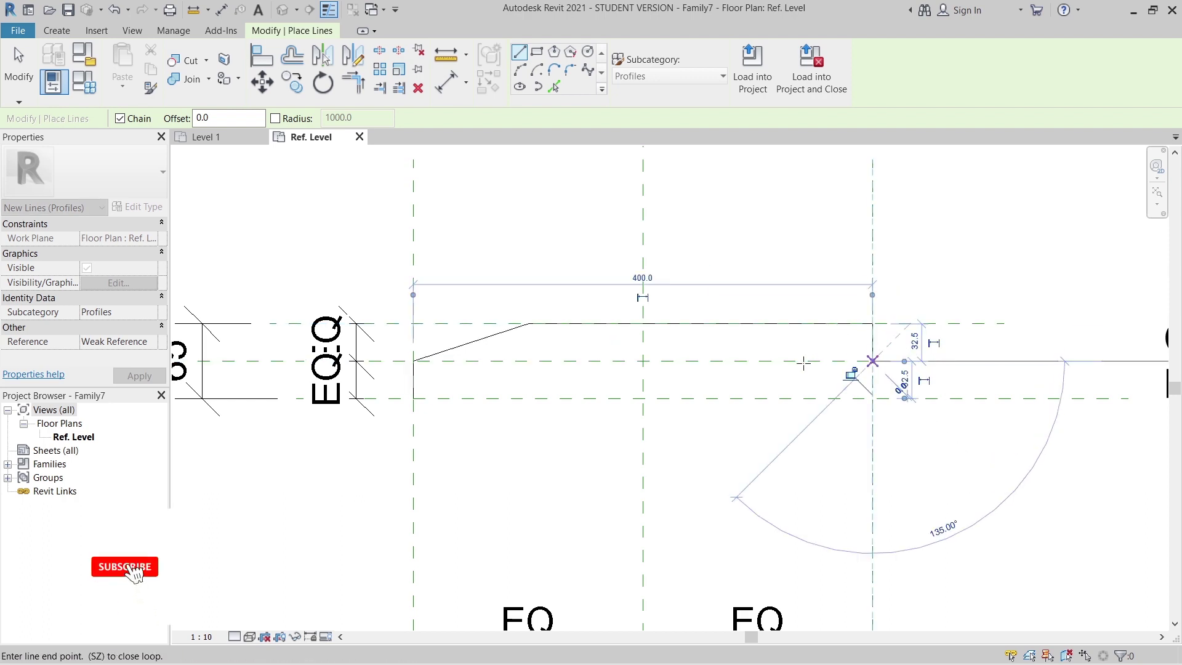
- Close the profile with a 100 mm line inward, a drop to the lower plane and a line back to the lower left corner
text(100)
key(Return)
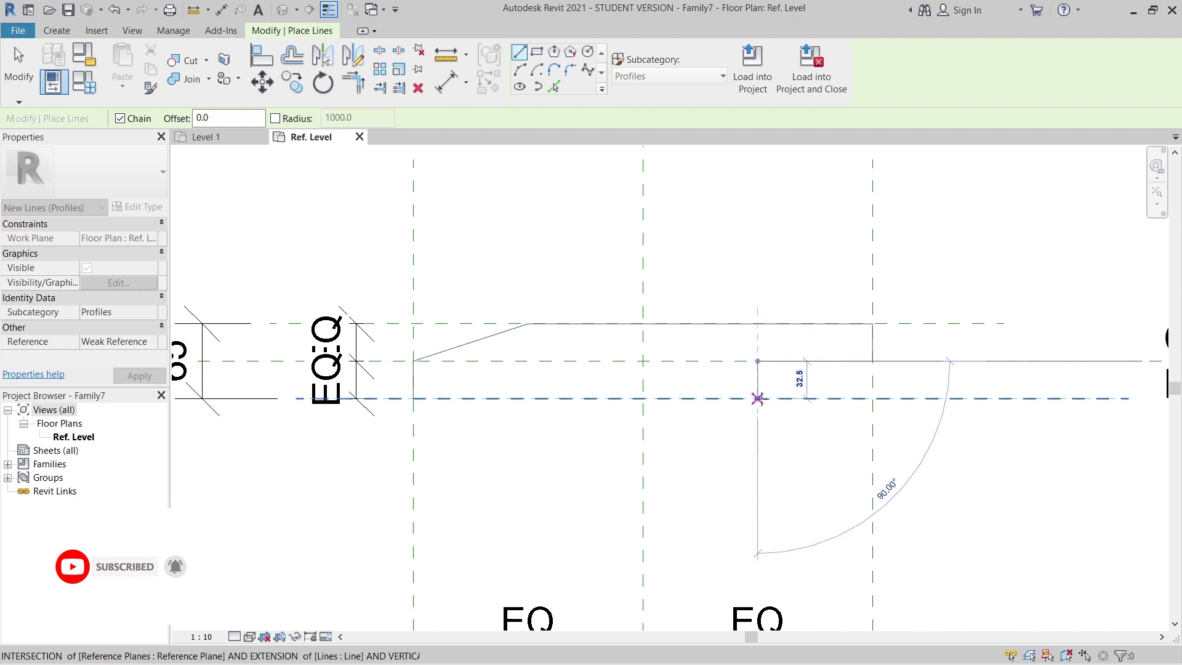
click(757, 398)
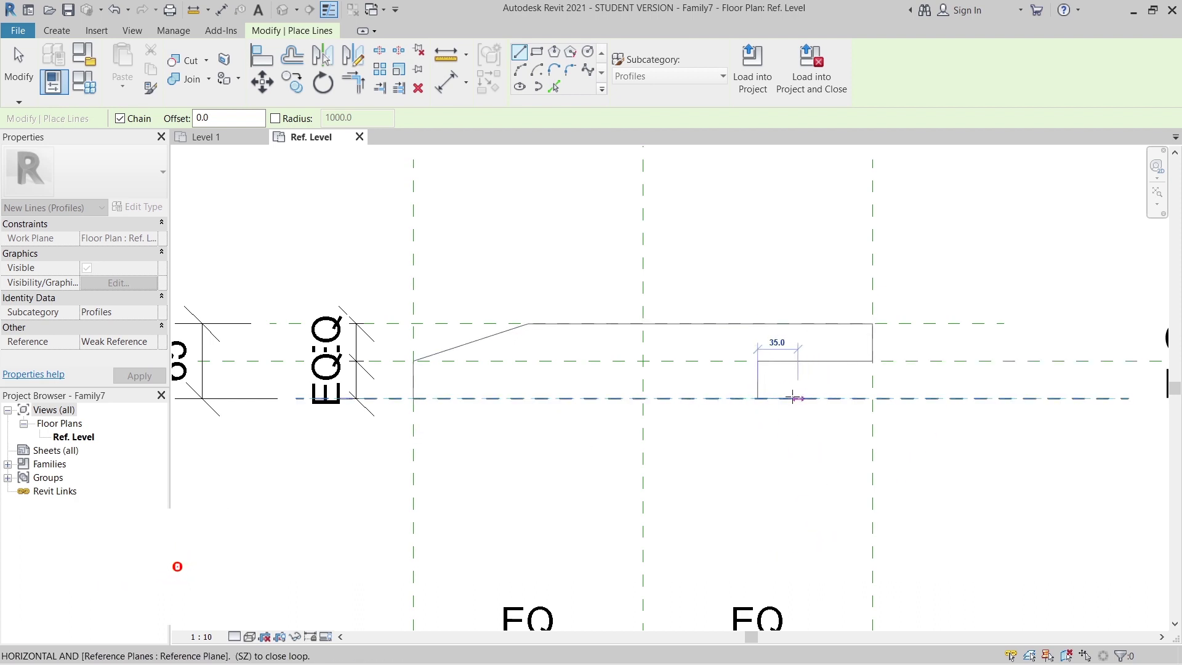
click(414, 398)
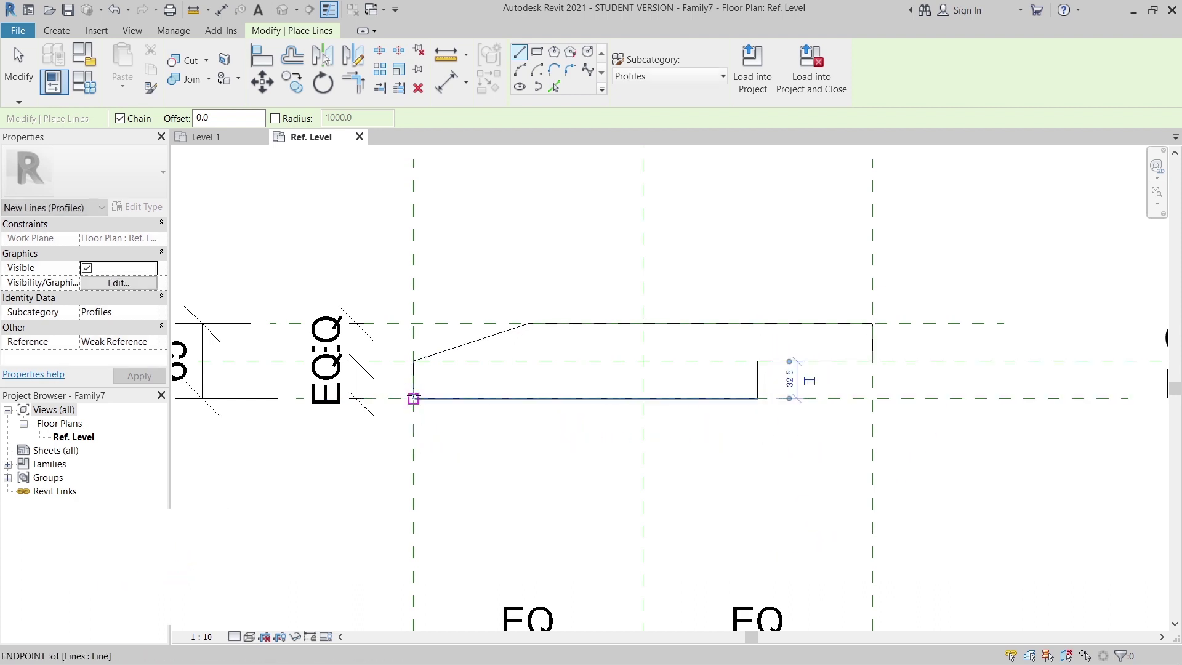
key(Escape)
scroll(585, 435, down, 3)
scroll(601, 436, up, 2)
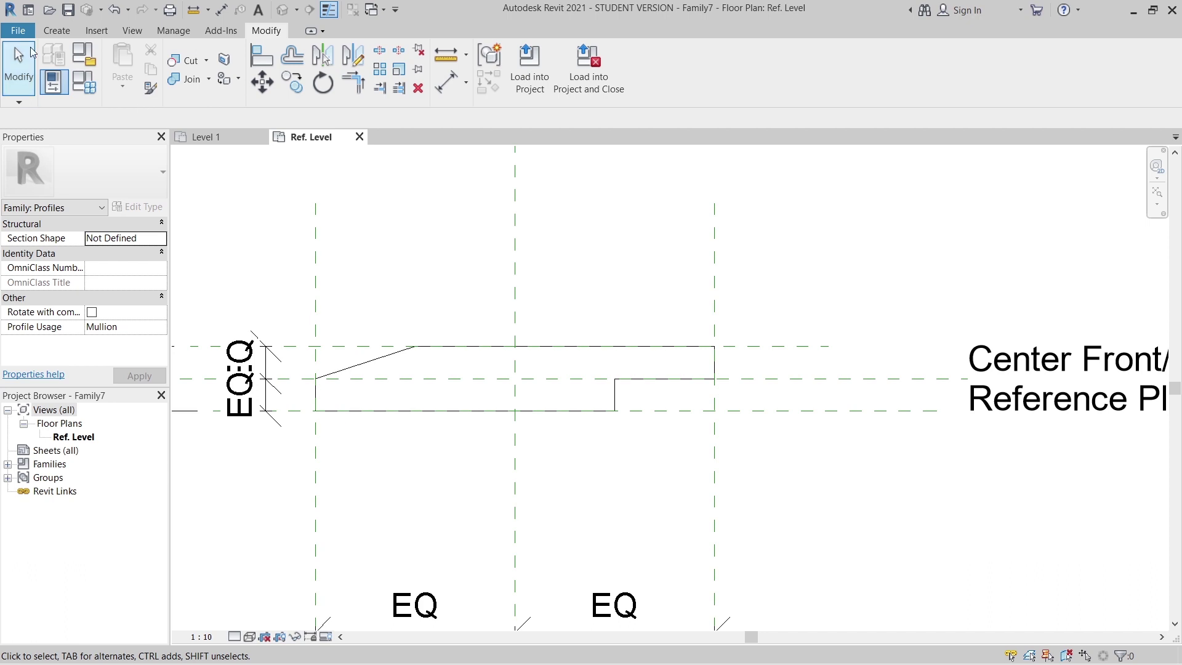
- Create a new family from the Metric Profile-Mullion.rft template
click(23, 29)
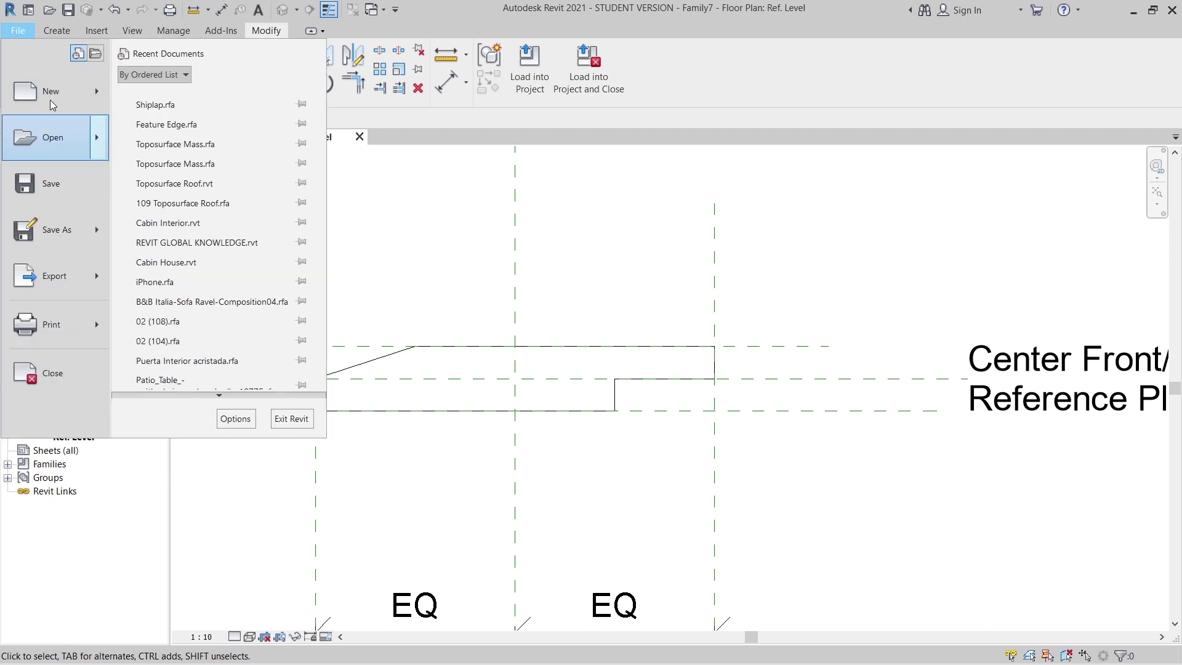
click(227, 148)
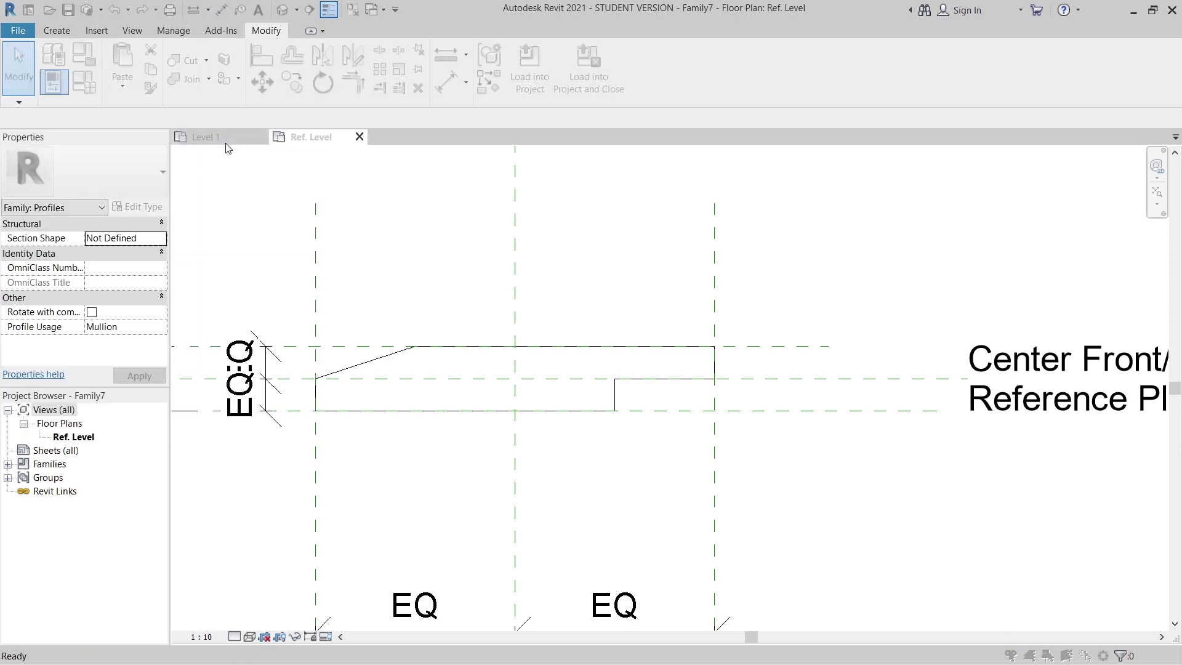
double_click(363, 184)
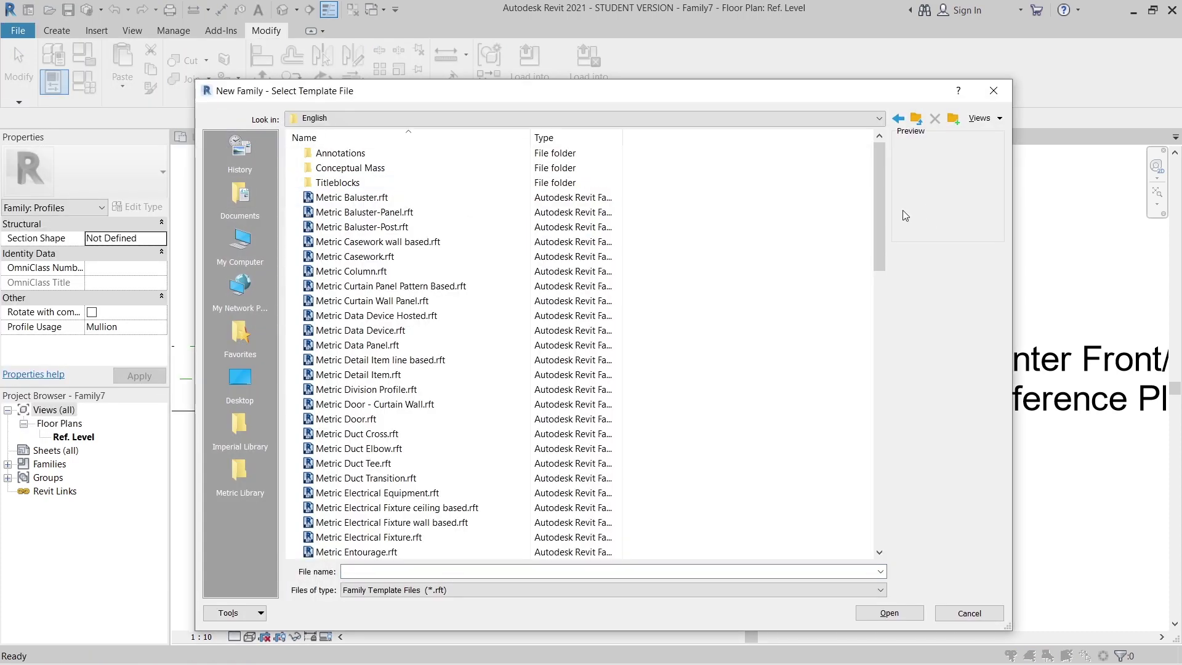
drag(881, 208, 889, 486)
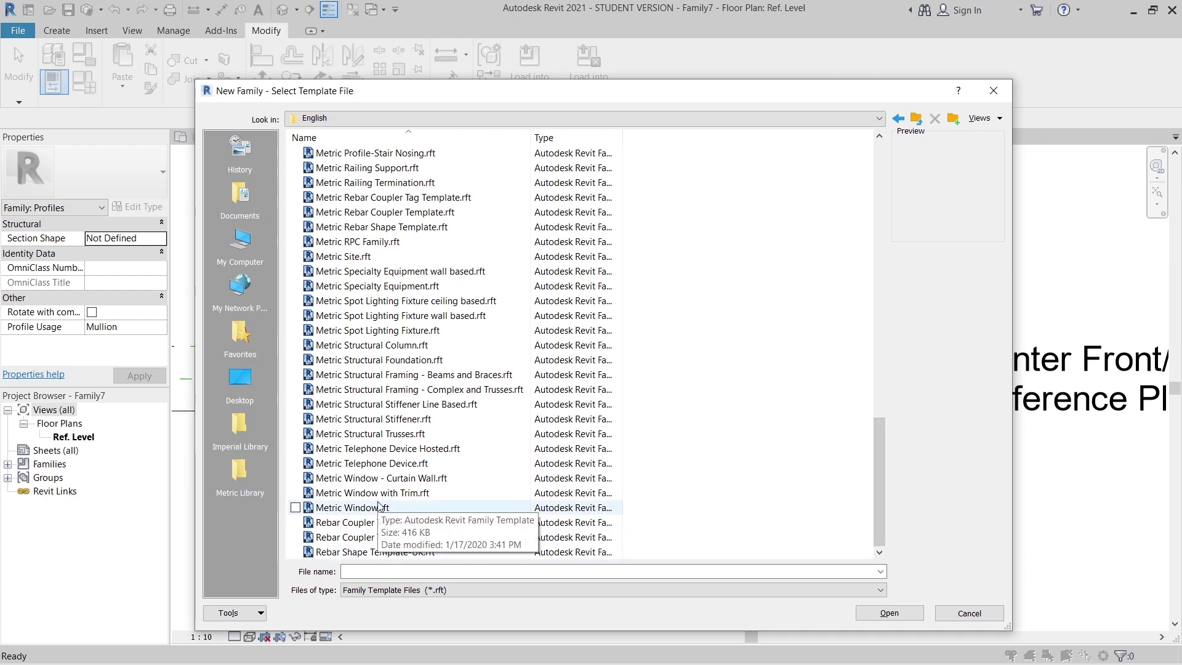
scroll(403, 468, up, 3)
scroll(407, 458, up, 1)
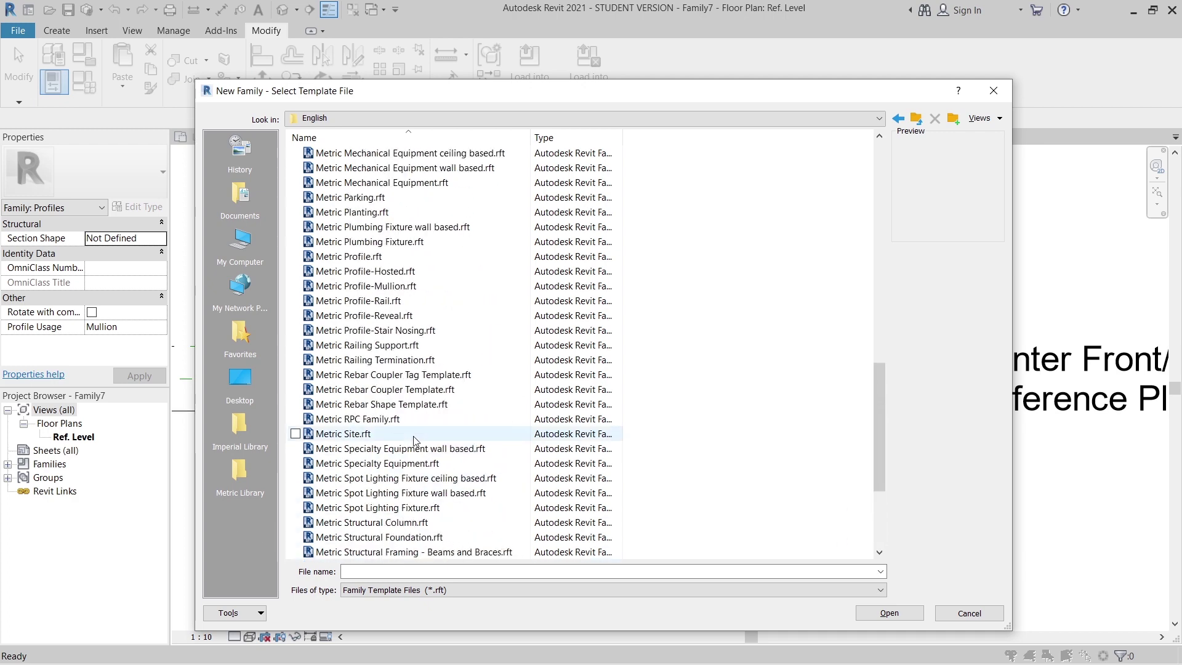
click(370, 287)
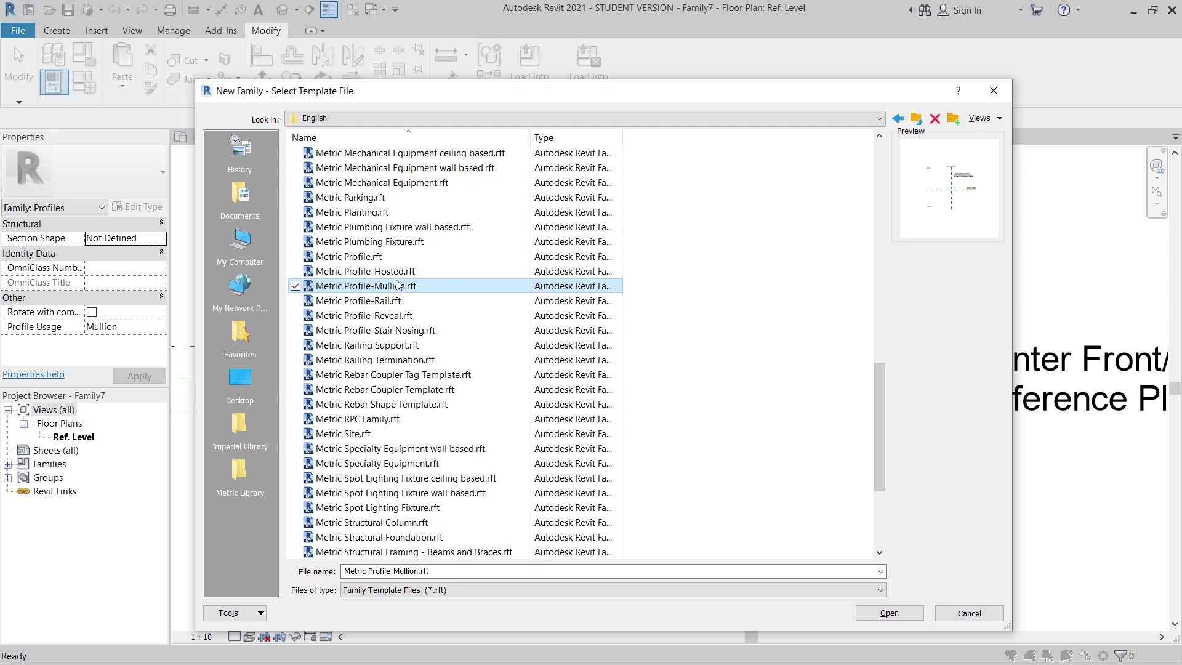
click(891, 615)
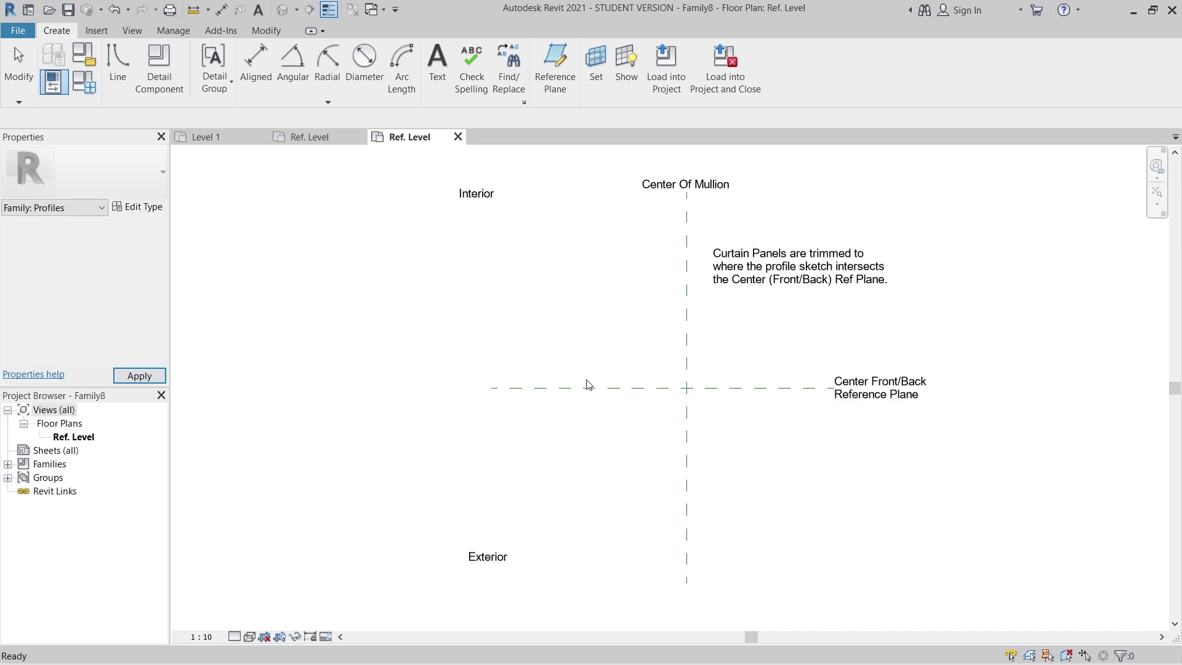
- Add two horizontal reference planes offset from the Center Front/Back plane, one about 10 mm below it and one 50 mm above it
scroll(666, 402, down, 2)
scroll(573, 414, up, 2)
key(r)
key(p)
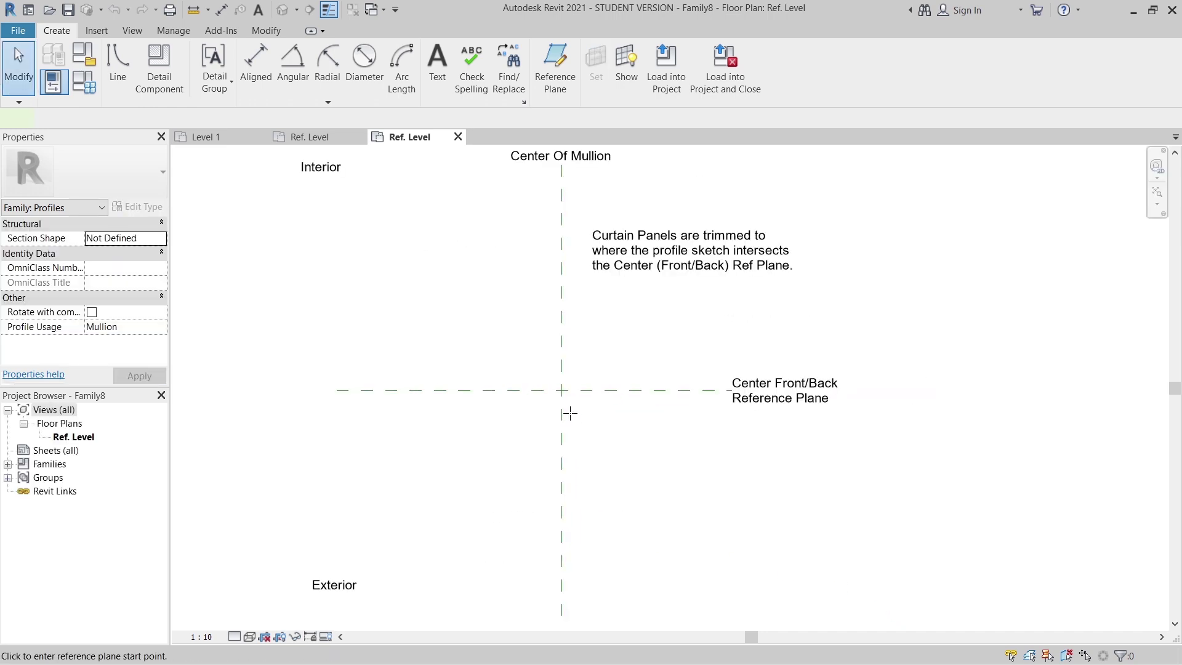
scroll(566, 416, up, 2)
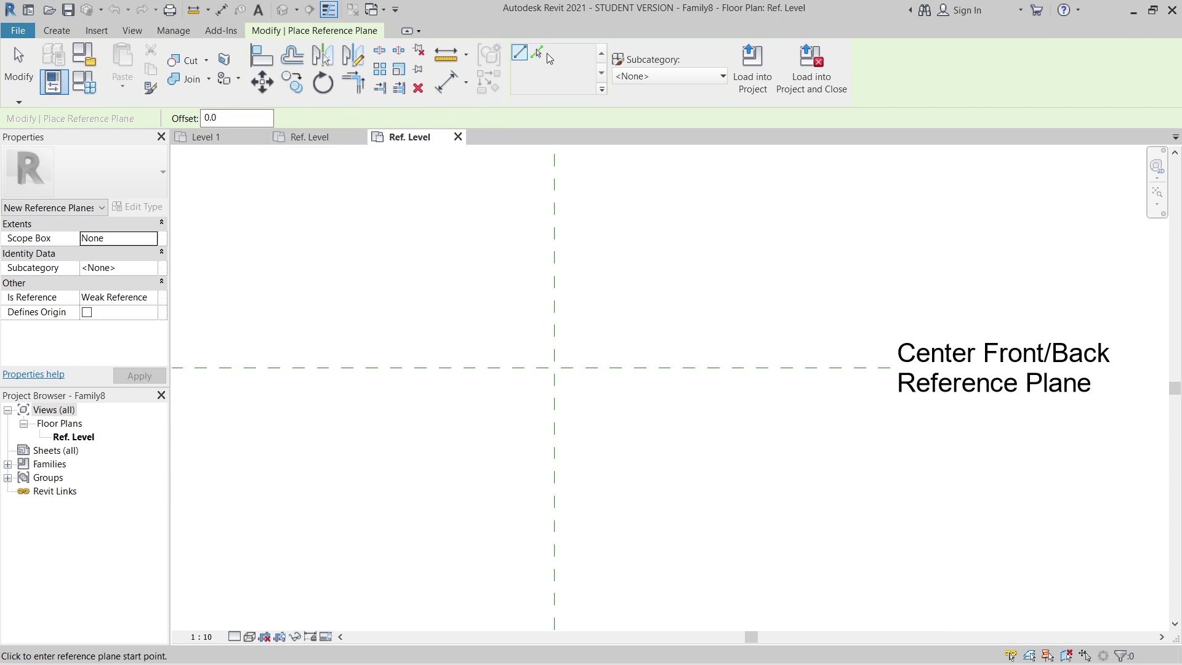
click(539, 54)
drag(238, 121, 189, 121)
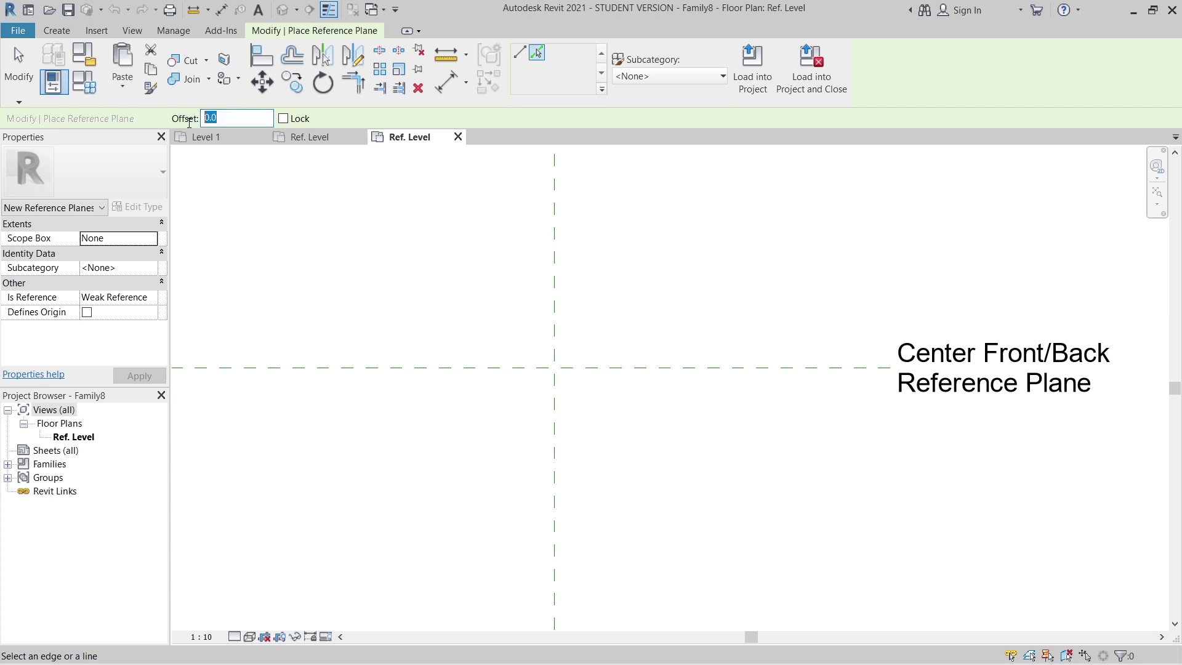
click(441, 381)
double_click(204, 117)
text(50.0)
click(420, 370)
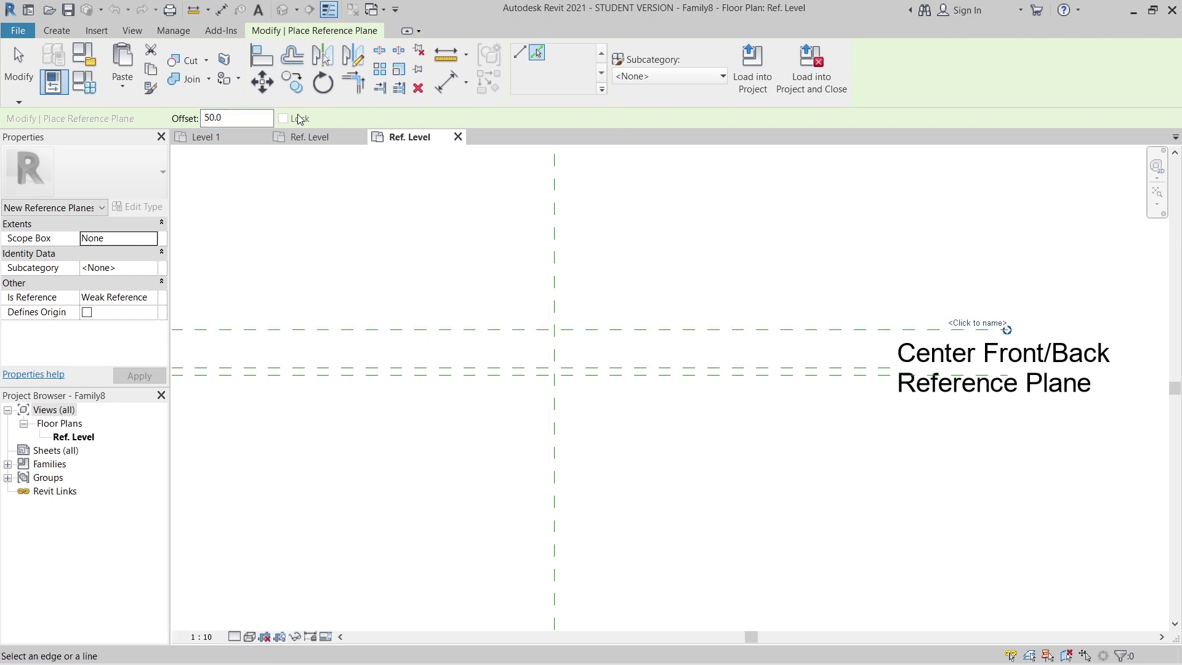
- Add vertical reference planes offset 200 mm to both sides of the Center of Mullion plane
double_click(222, 118)
text(20)
click(550, 264)
click(558, 272)
key(Escape)
scroll(553, 431, down, 3)
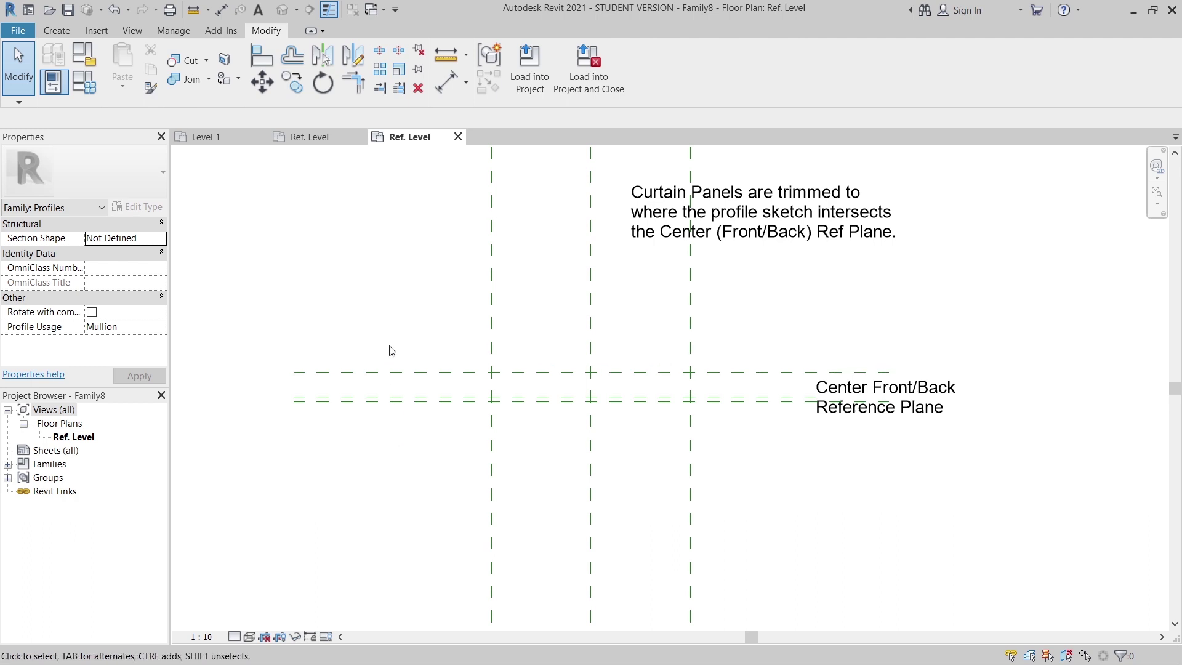
- Draw a 10 mm vertical profile line on the right outer reference plane, from the lower plane up to the Center Front/Back plane
scroll(554, 406, up, 2)
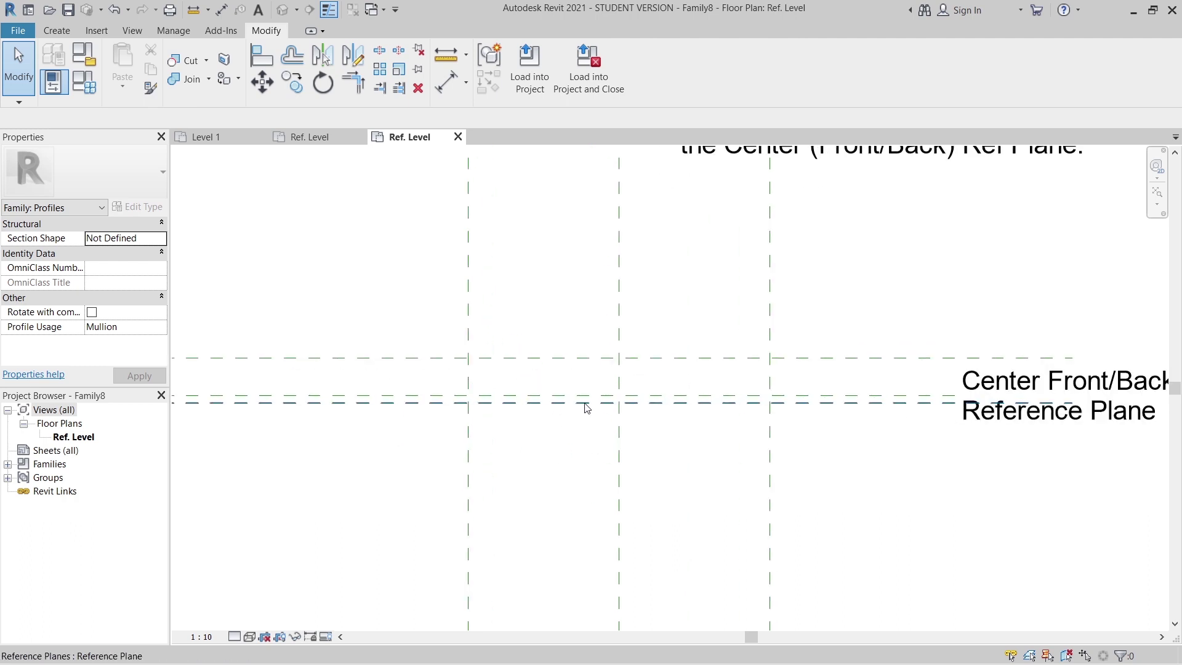
scroll(677, 462, up, 4)
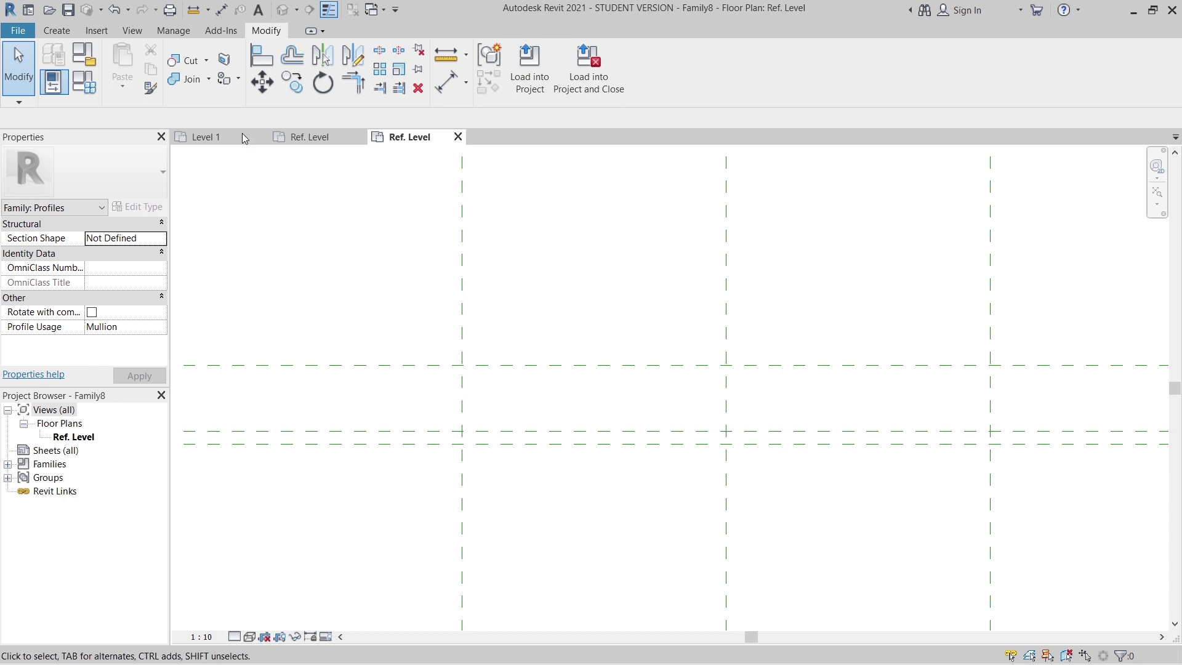
click(62, 31)
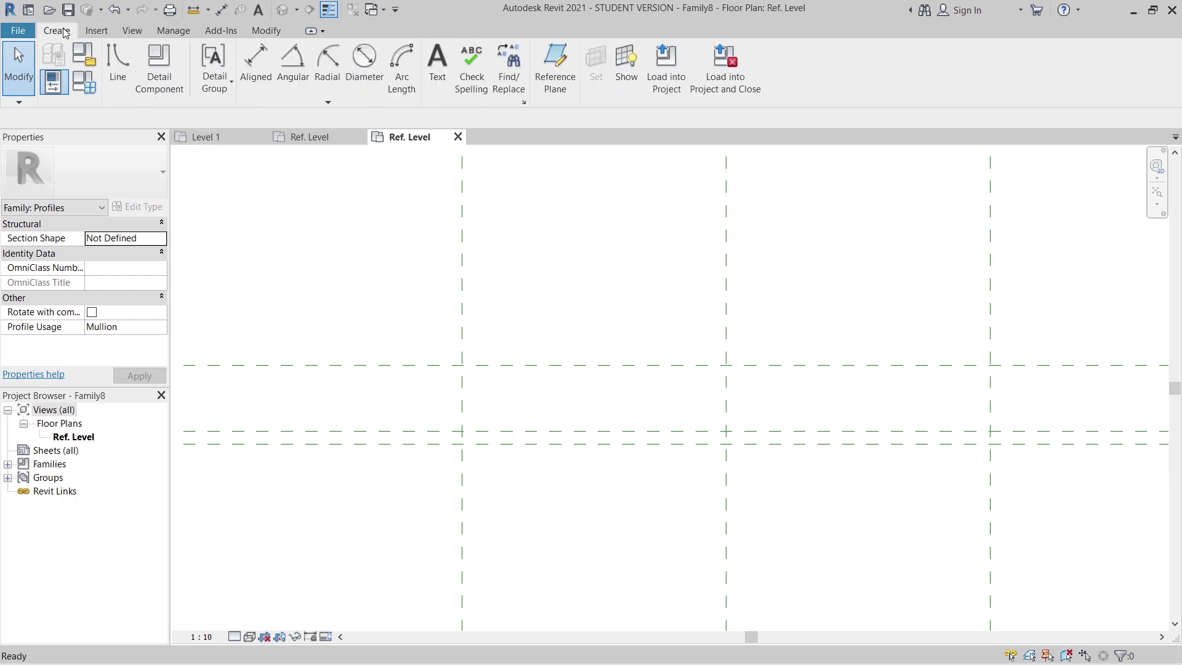
key(l)
key(i)
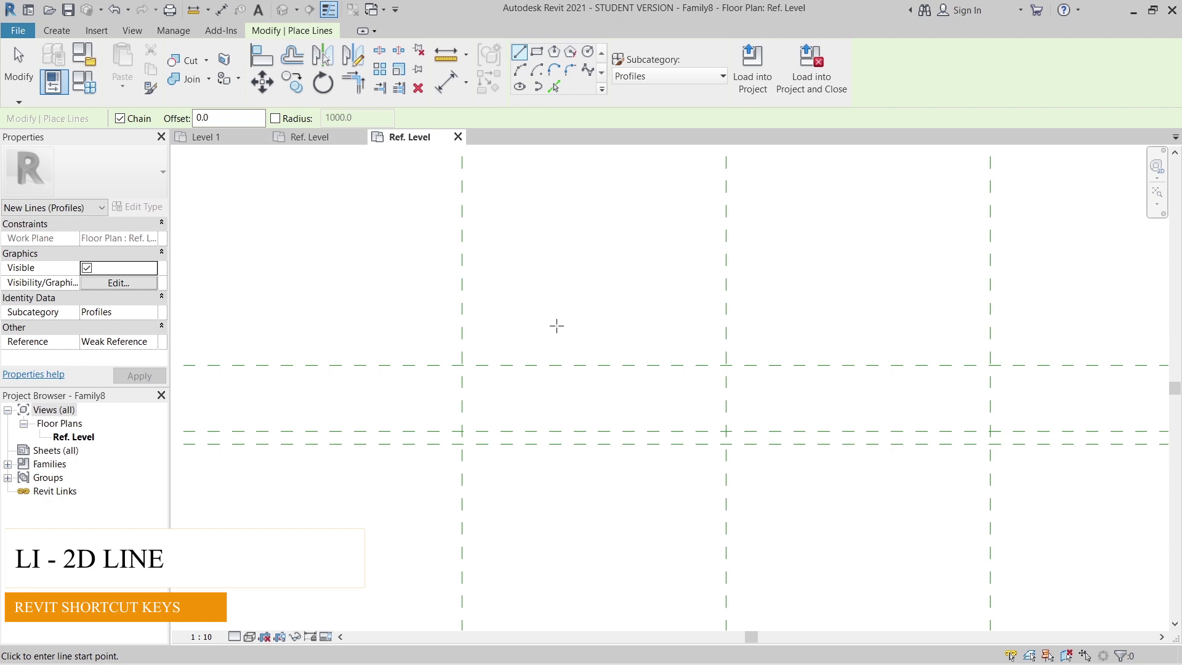
scroll(542, 444, up, 3)
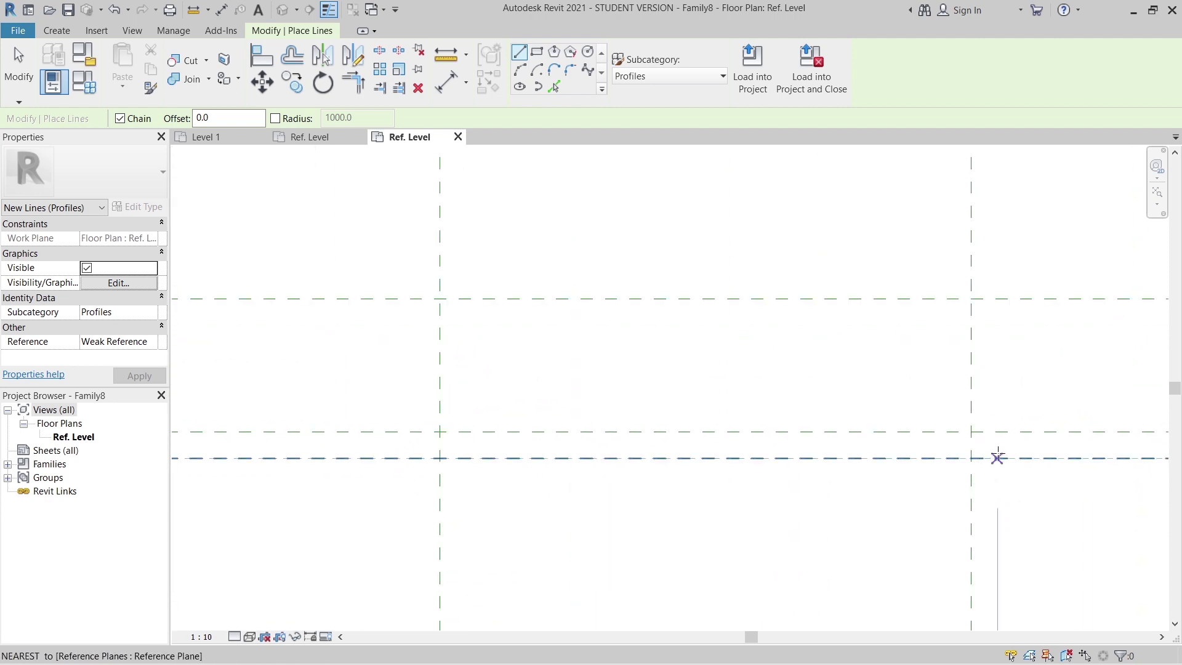
click(970, 431)
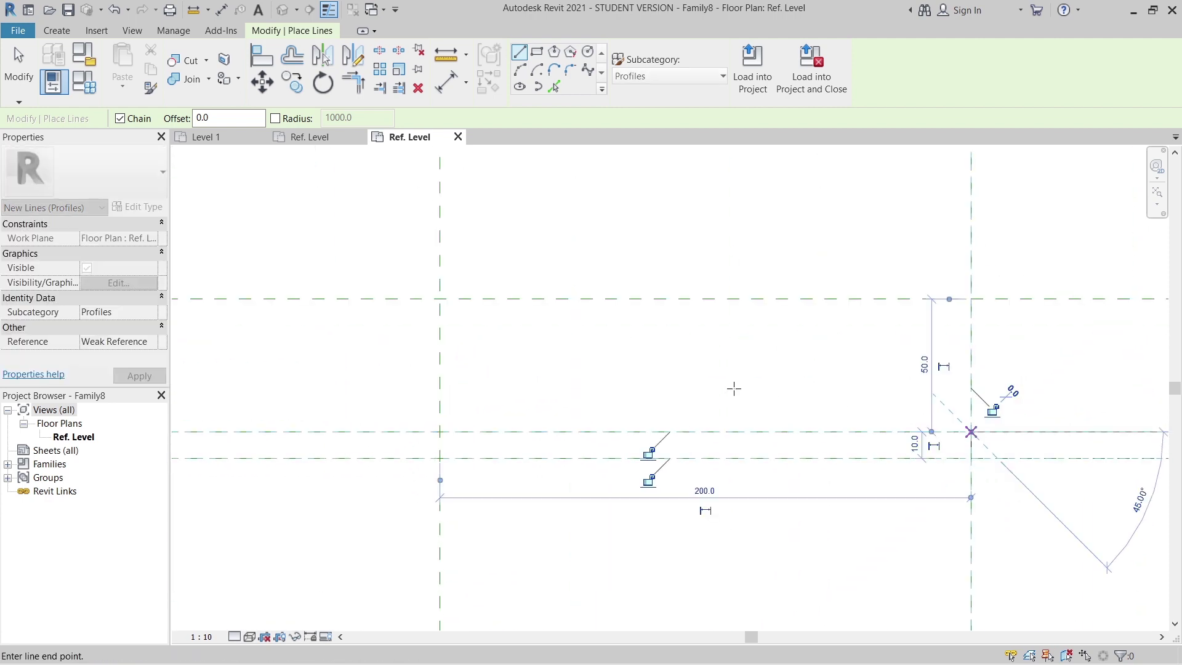
- Close the profile with a sloped line to the upper left plane intersection, a drop to the Center Front/Back plane and a line back to the start
scroll(892, 414, down, 2)
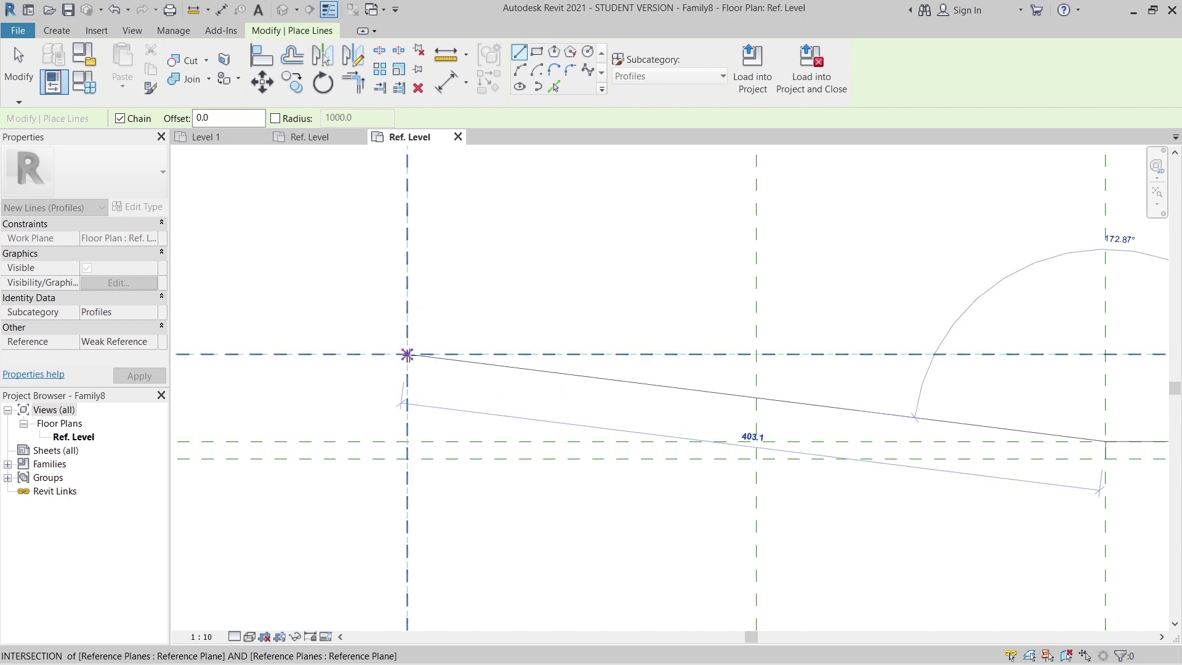
click(407, 354)
click(407, 441)
scroll(927, 488, down, 1)
middle_drag(894, 499, 674, 505)
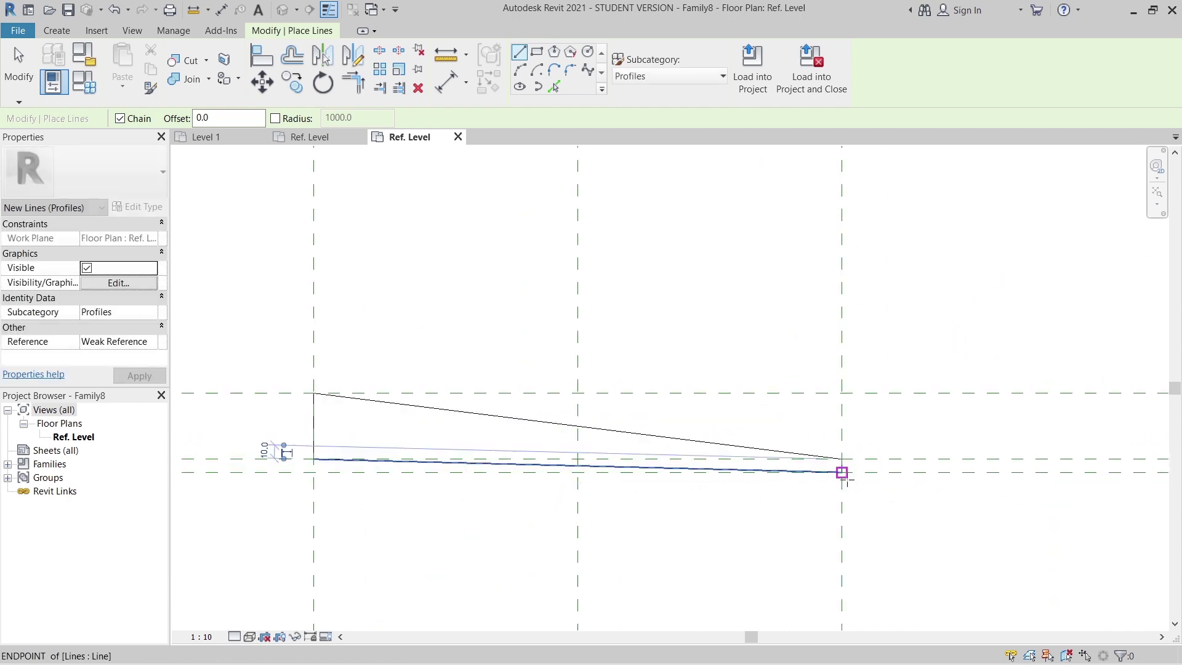
click(842, 472)
key(Escape)
key(Escape)
scroll(842, 483, up, 2)
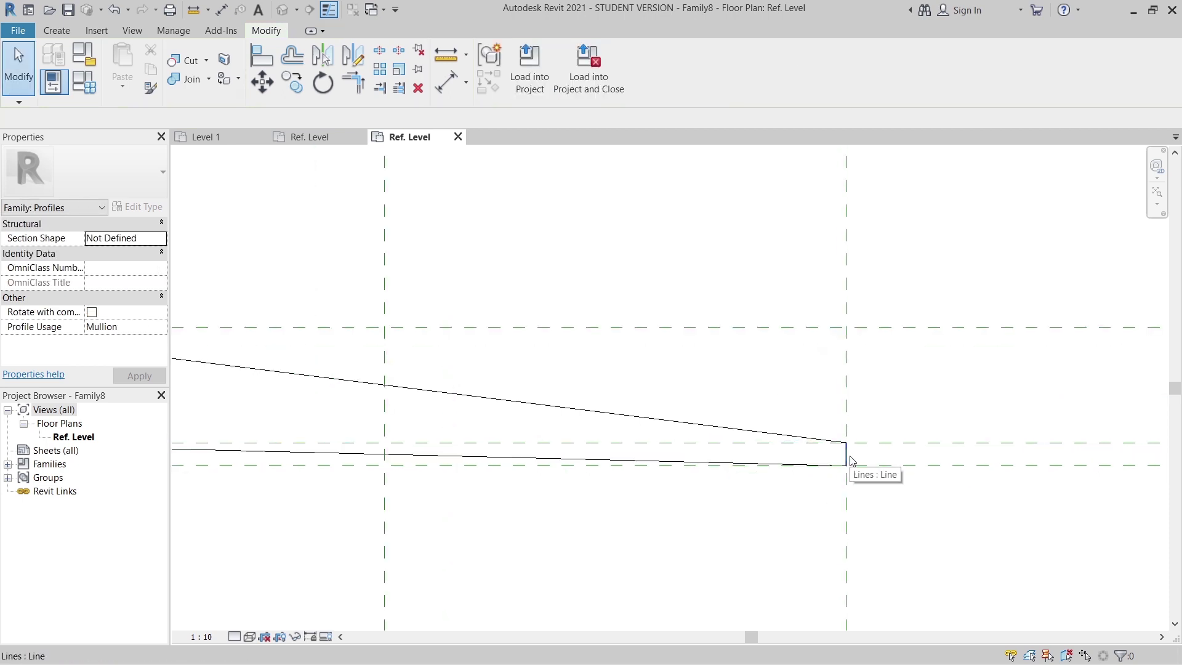
scroll(794, 517, down, 3)
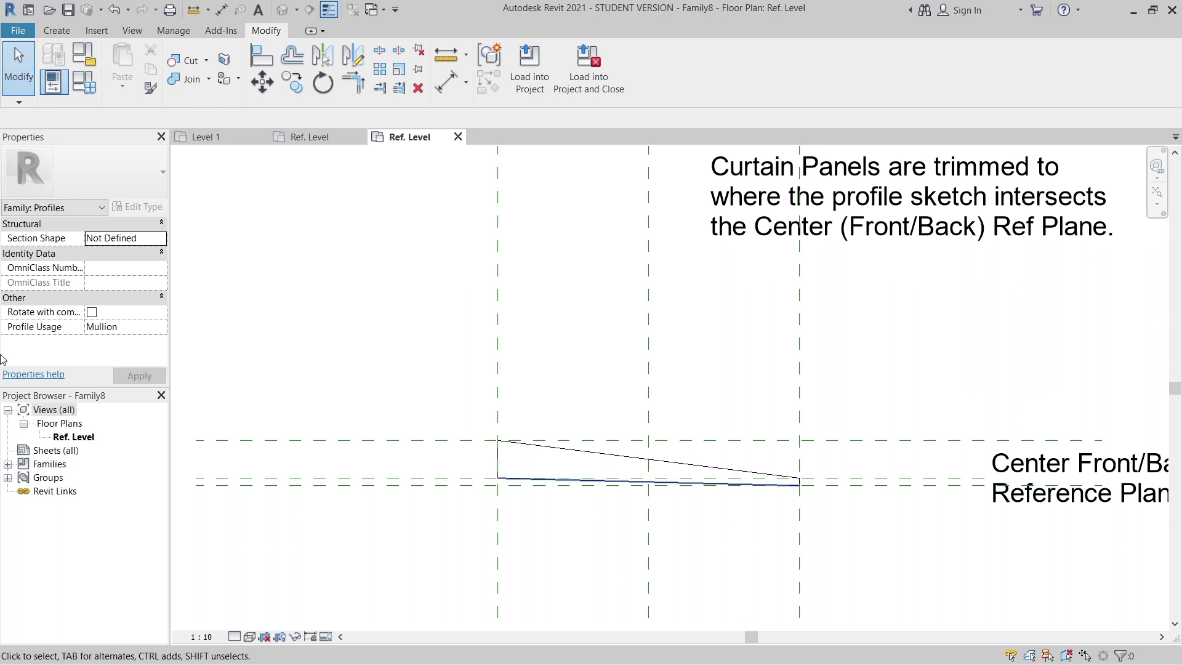
- Load both mullion profile families, Family8 and Family7, into Project2
click(530, 67)
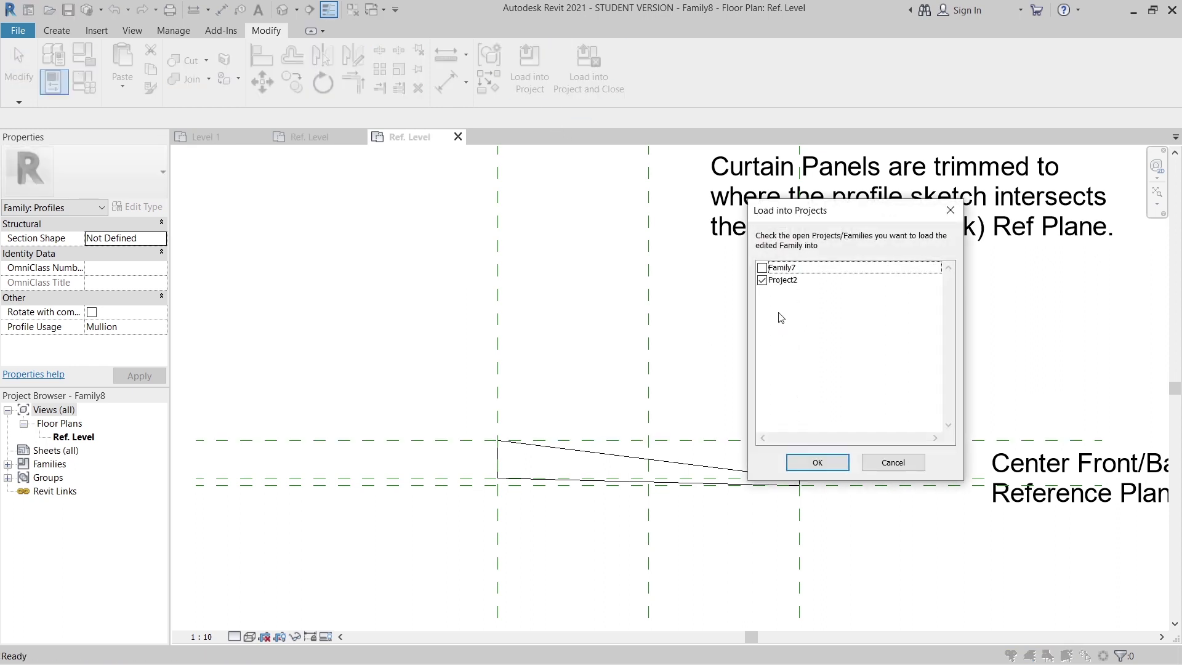
click(847, 466)
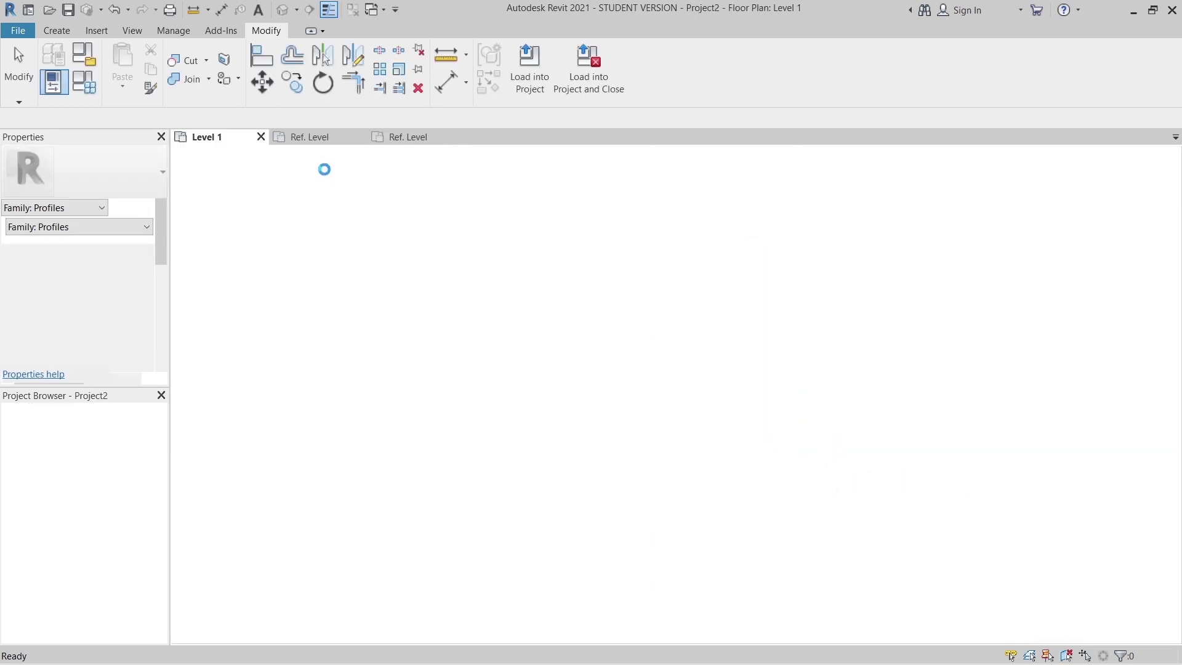
click(320, 138)
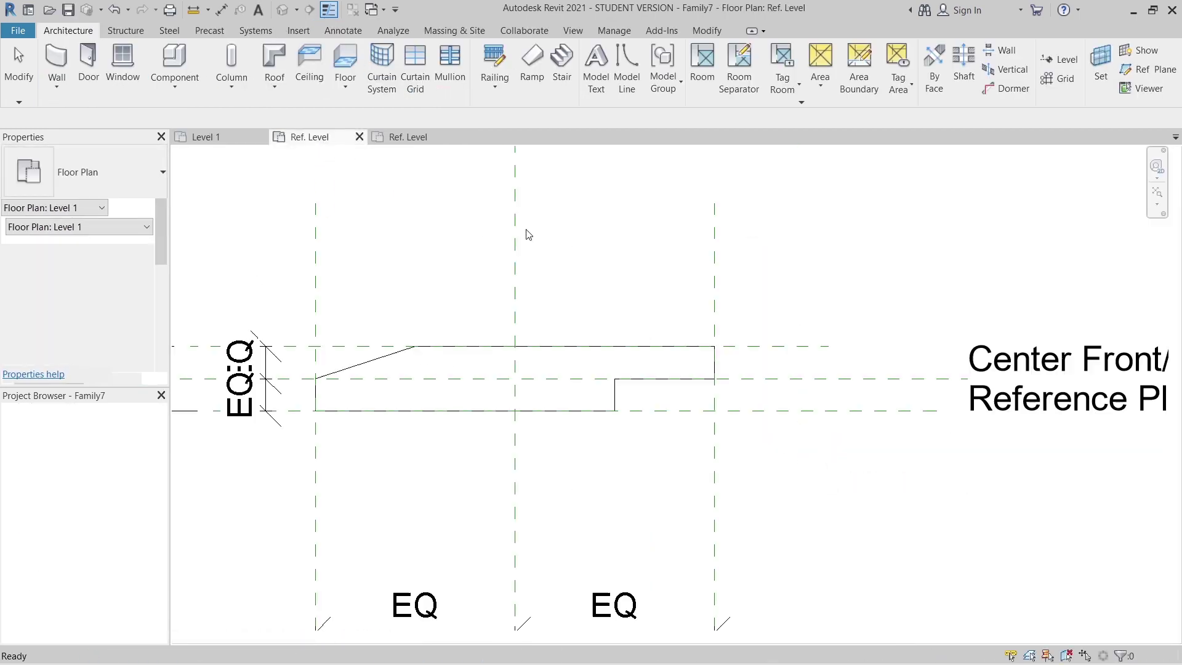
click(529, 67)
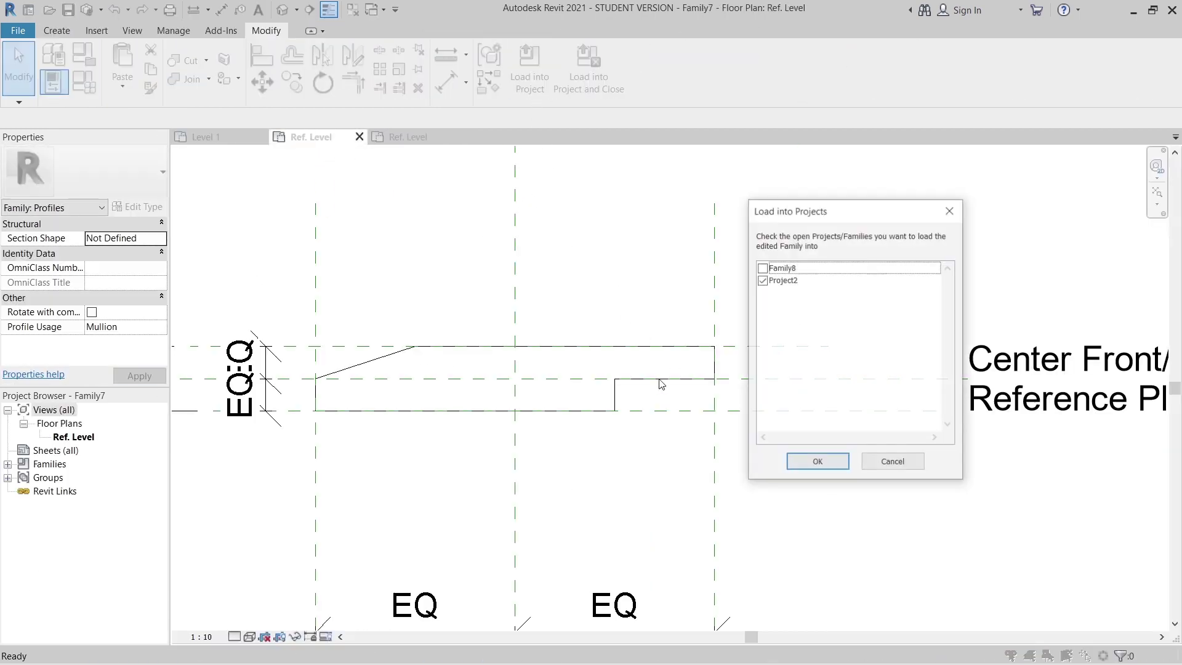
click(810, 463)
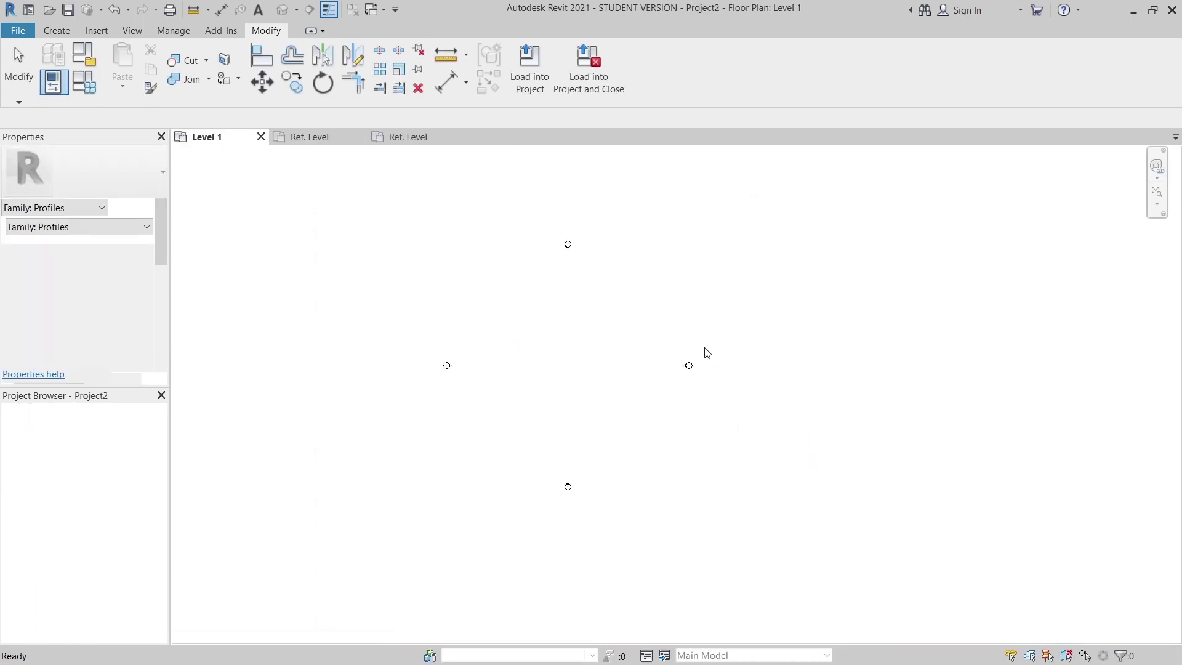
- Draw a horizontal Generic - 200mm wall 10000 mm long on Level 1 between the elevation markers
scroll(508, 363, up, 2)
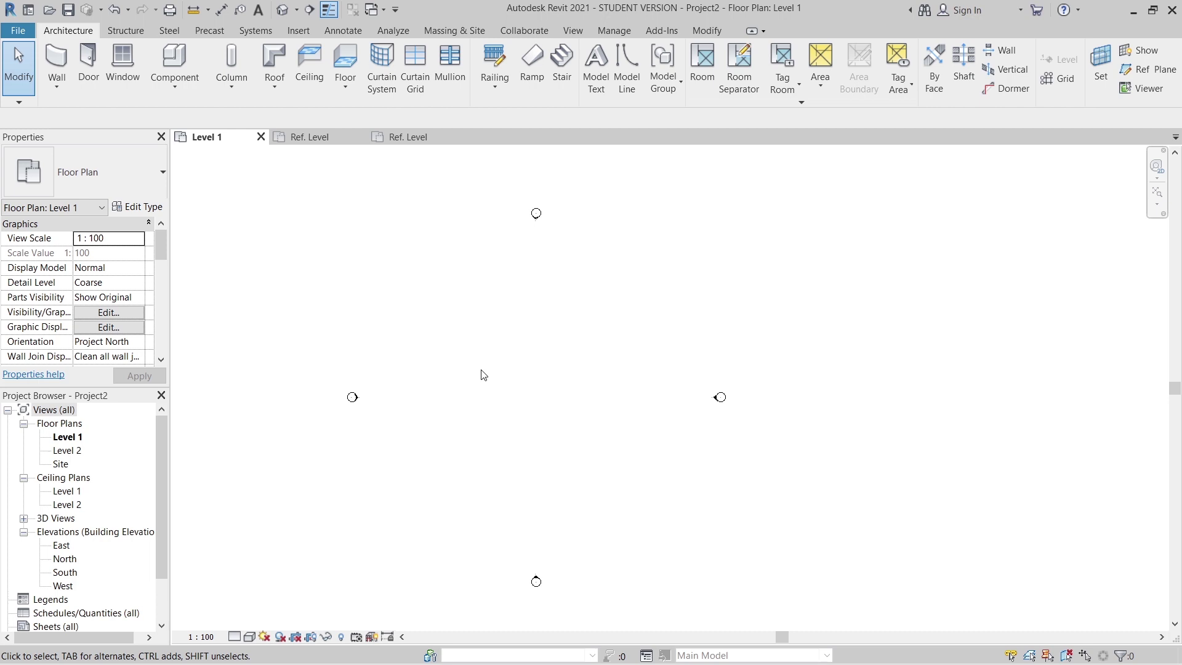
key(w)
key(a)
scroll(481, 368, up, 1)
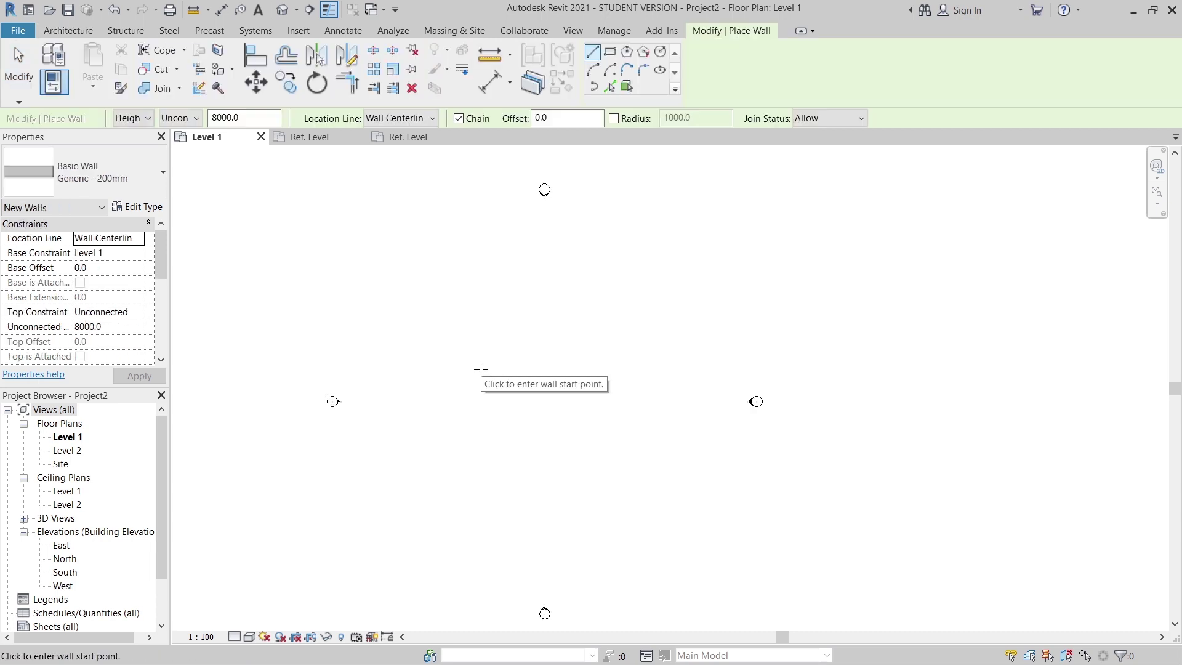
click(408, 337)
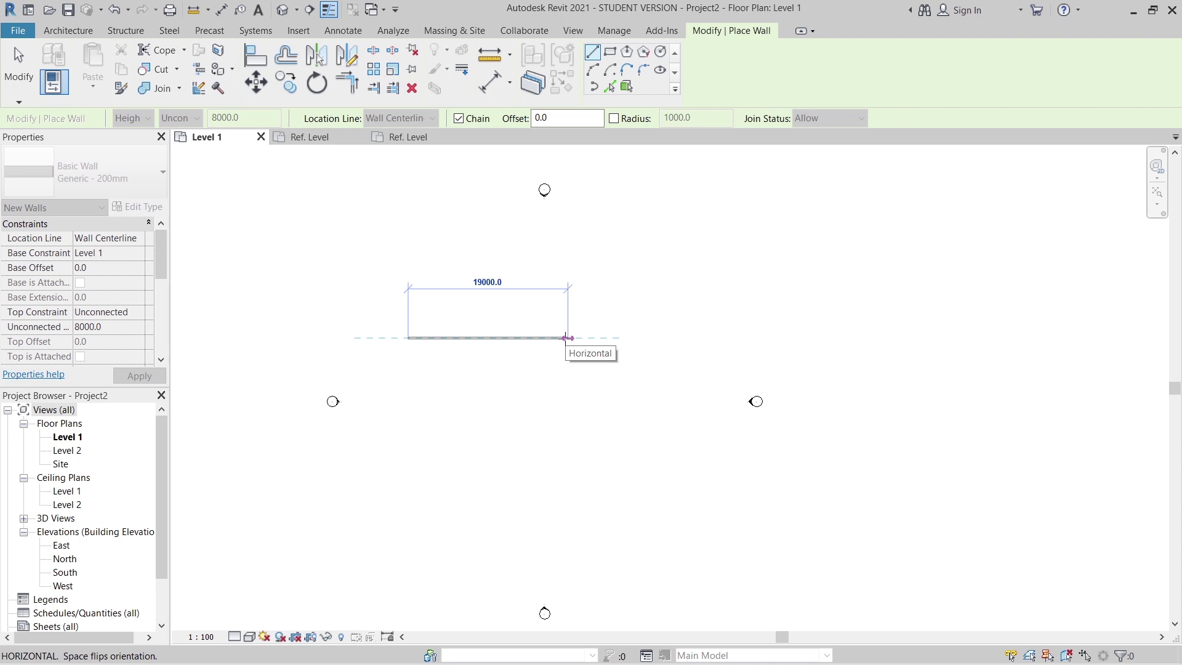
text(10000)
key(Return)
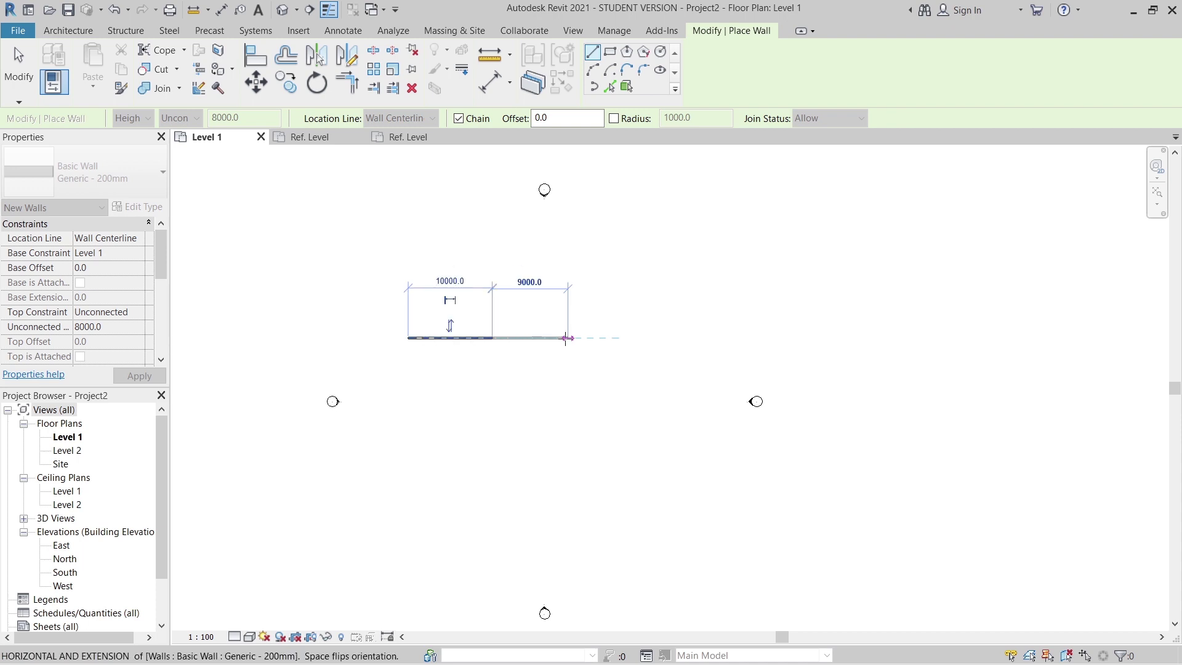
key(Escape)
key(Escape)
- Copy the wall 200 mm downward in plan so the two walls lie face to face
scroll(455, 349, up, 2)
click(449, 333)
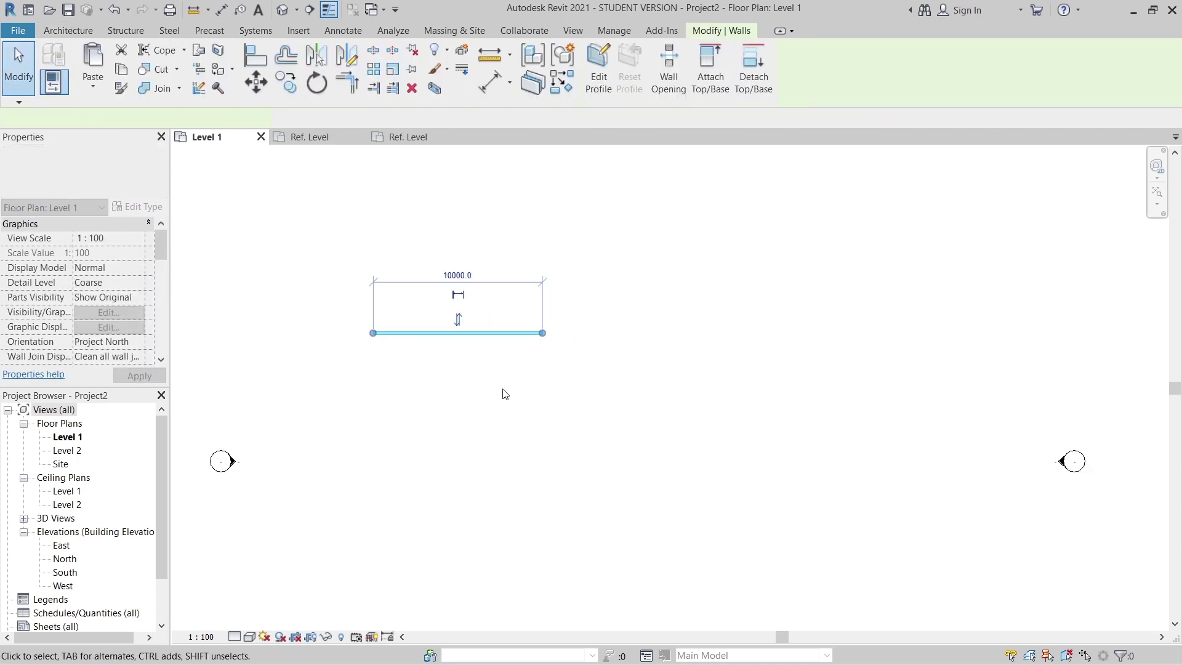
key(m)
key(v)
scroll(585, 322, up, 4)
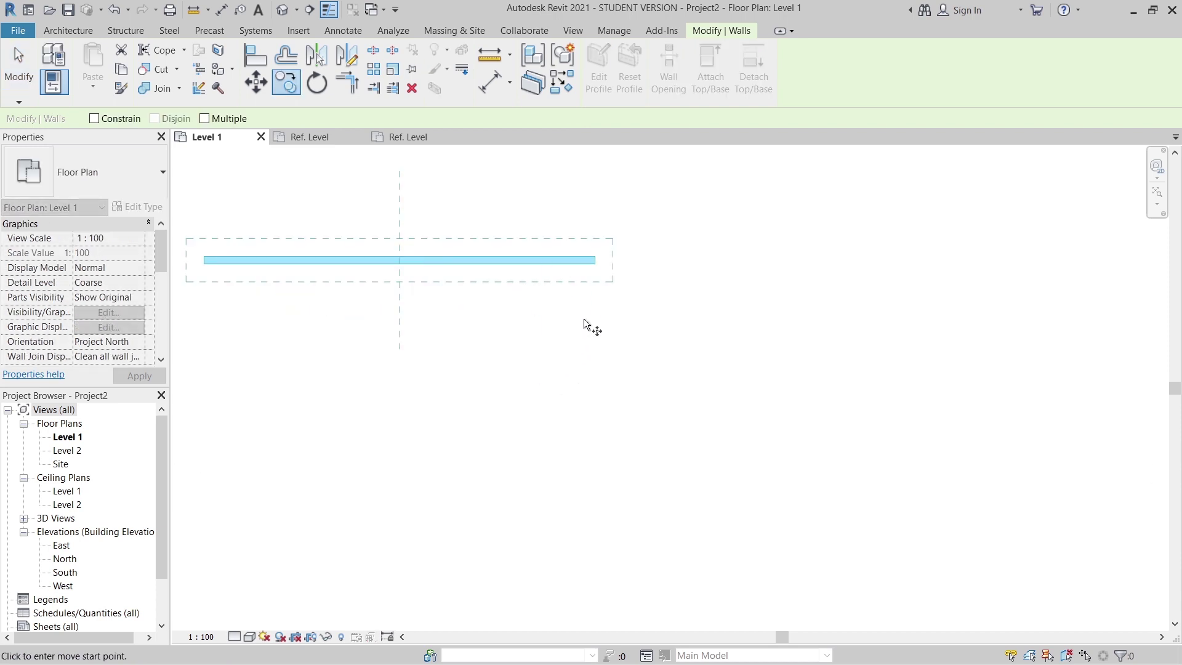
click(602, 229)
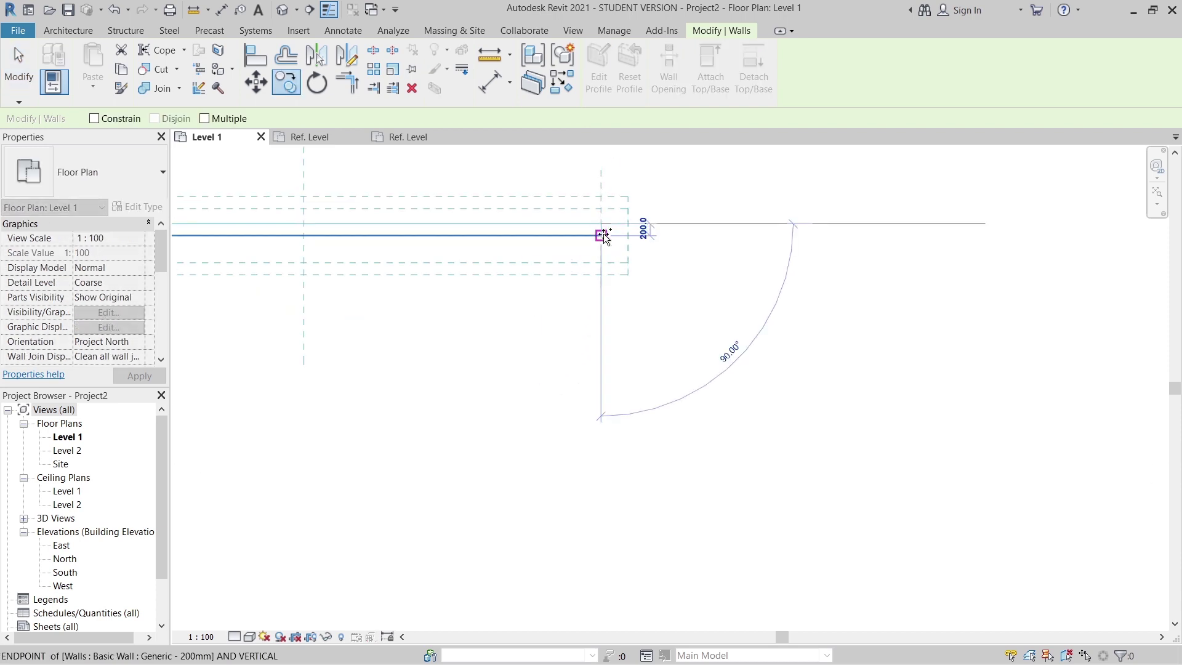
click(601, 241)
click(623, 291)
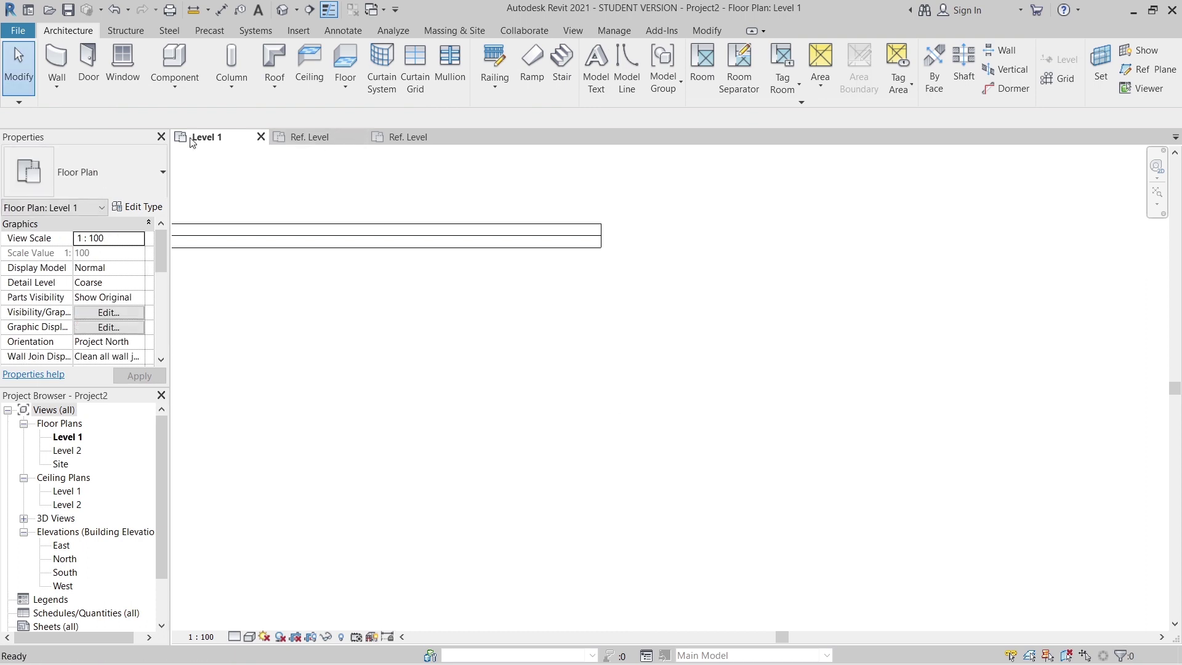
- Open the default 3D view and set its visual style to Hidden Line
click(284, 10)
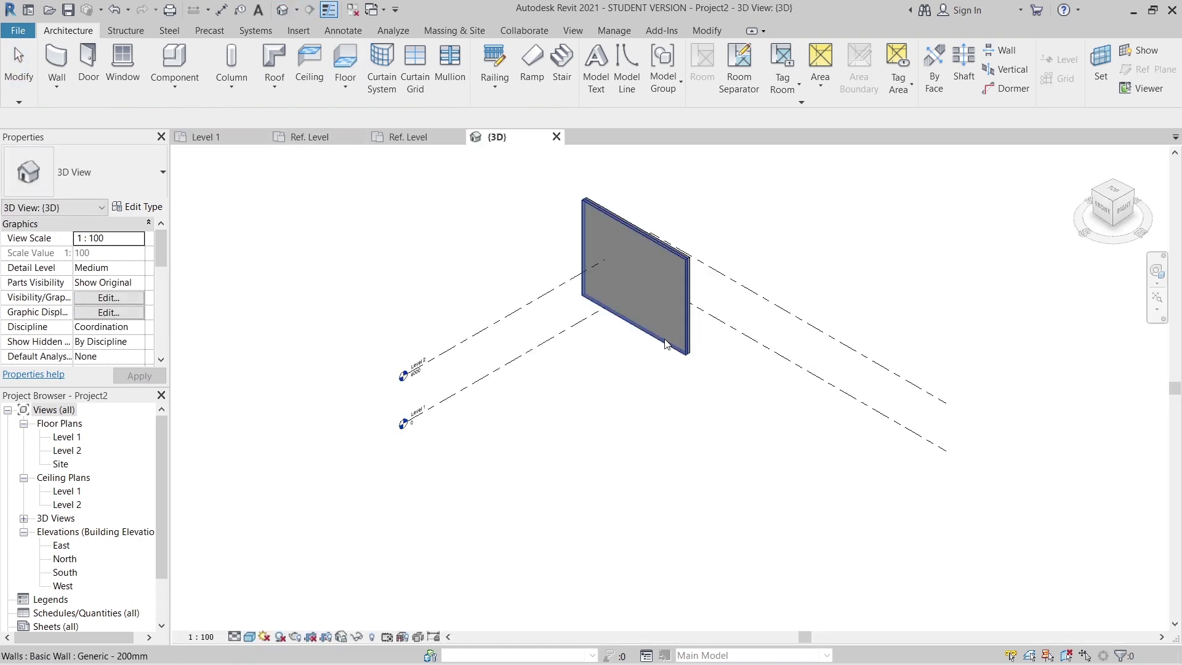
click(250, 636)
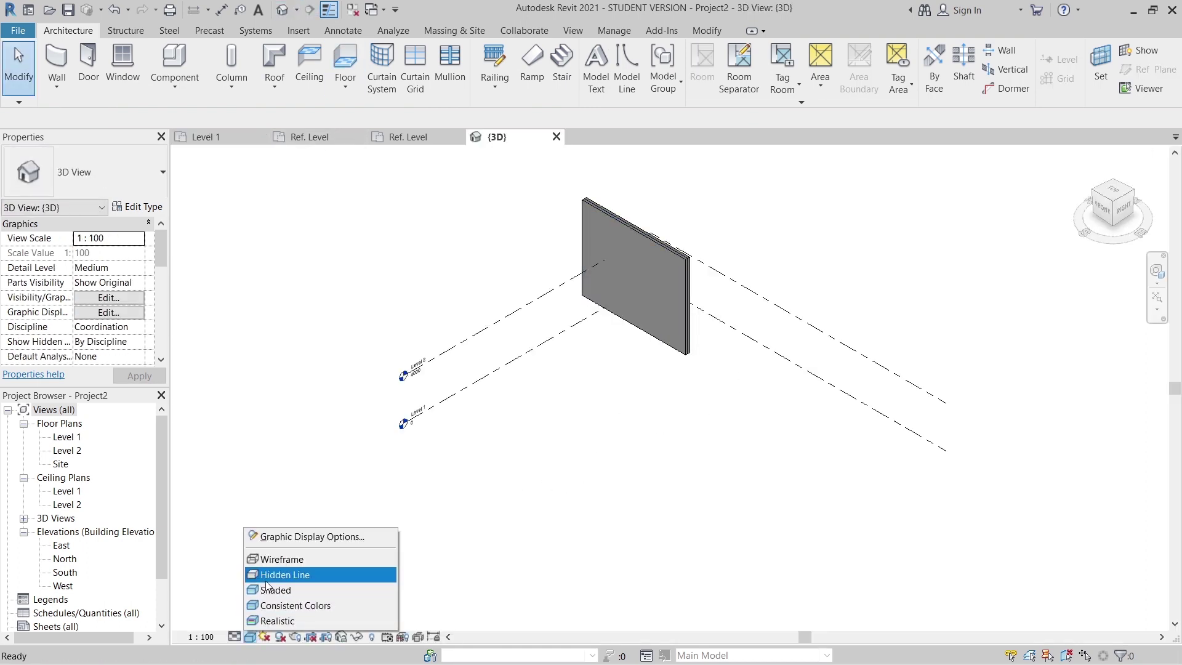
click(289, 574)
shift+middle_drag(493, 449, 471, 515)
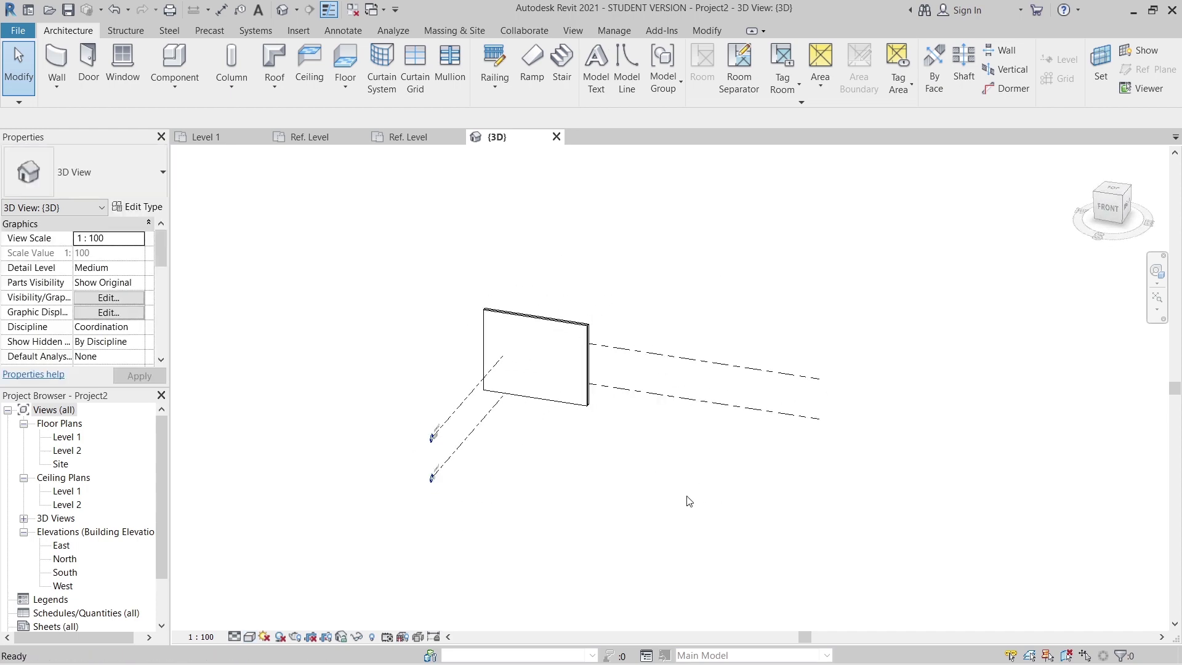
- Hide the Levels annotation category in the 3D view's visibility/graphic overrides
key(v)
key(g)
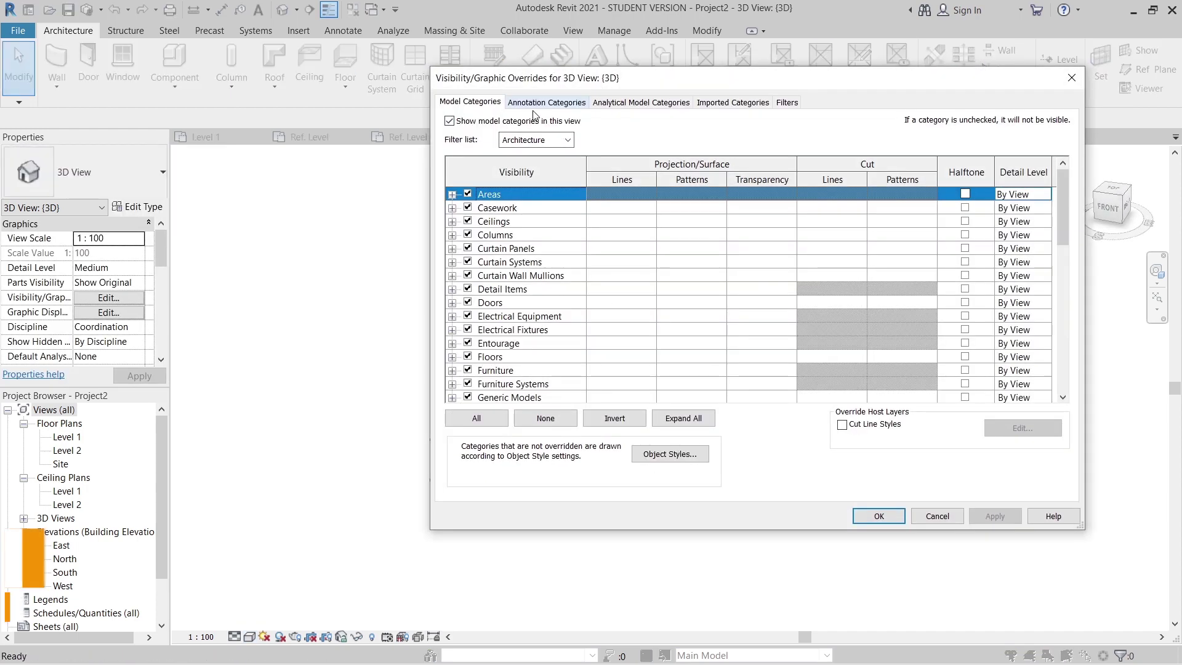
click(547, 103)
scroll(497, 342, down, 7)
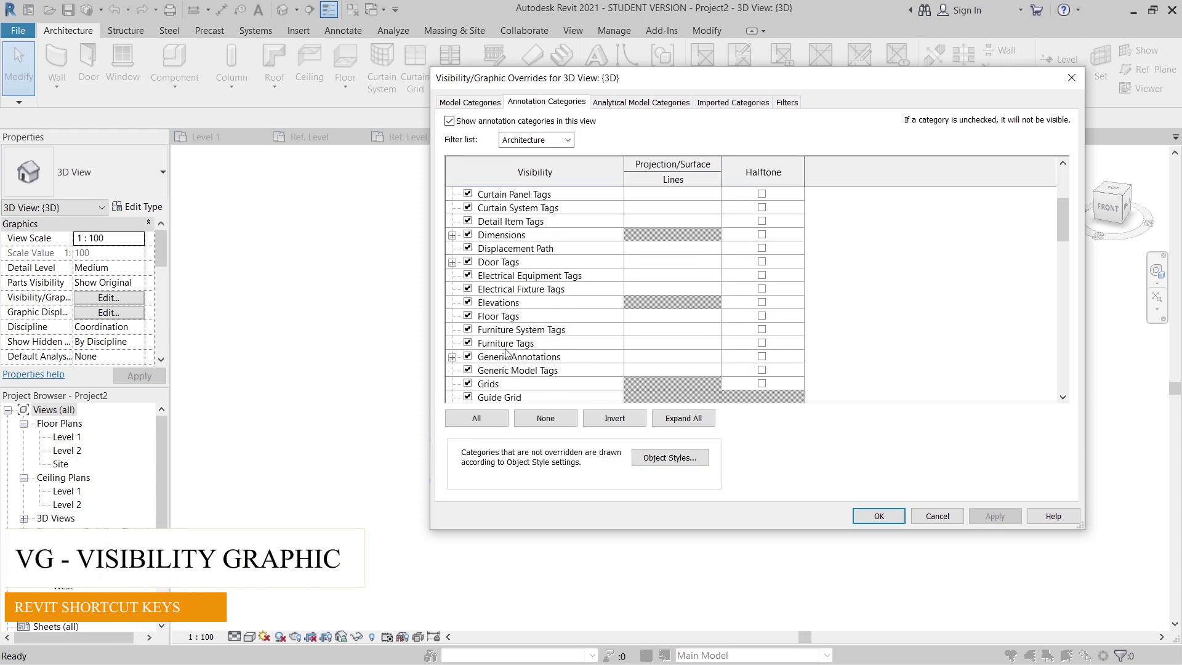
click(467, 303)
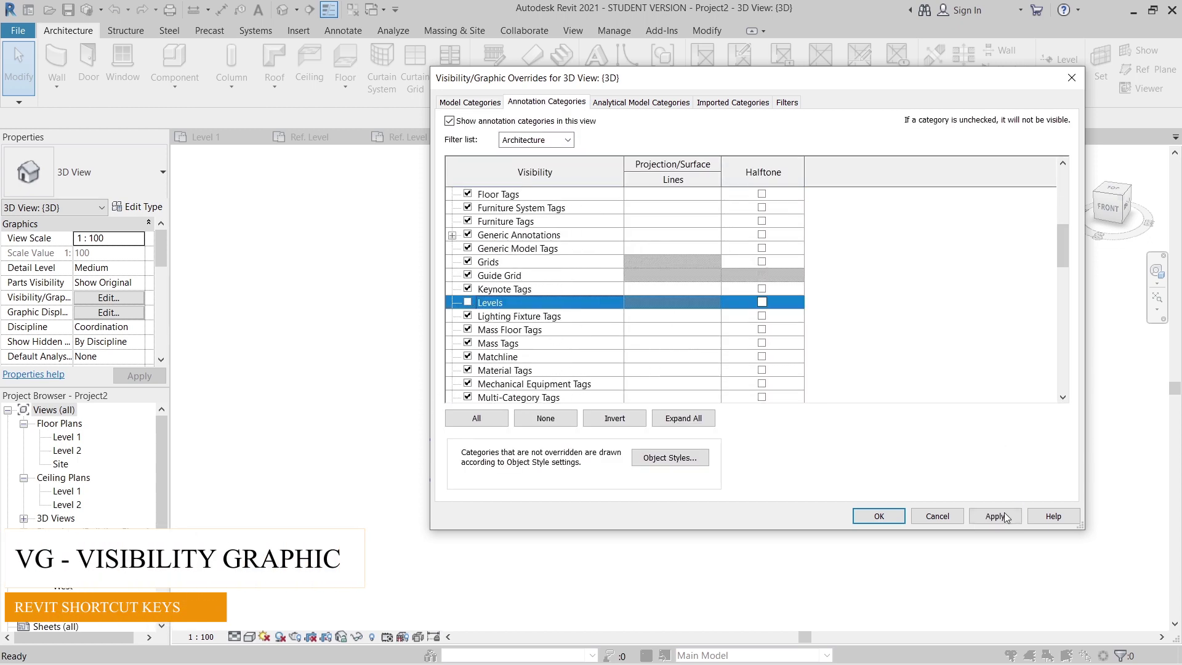
click(993, 516)
click(880, 516)
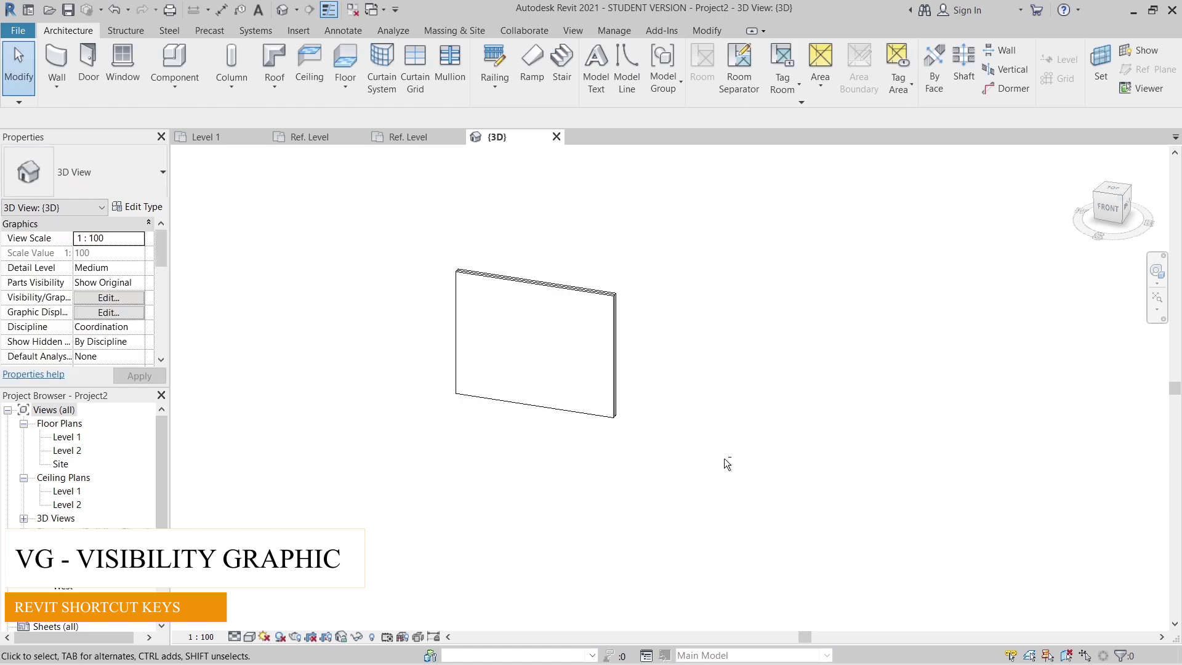
- Change the front wall's type from Basic Wall to Curtain Wall
scroll(602, 271, up, 5)
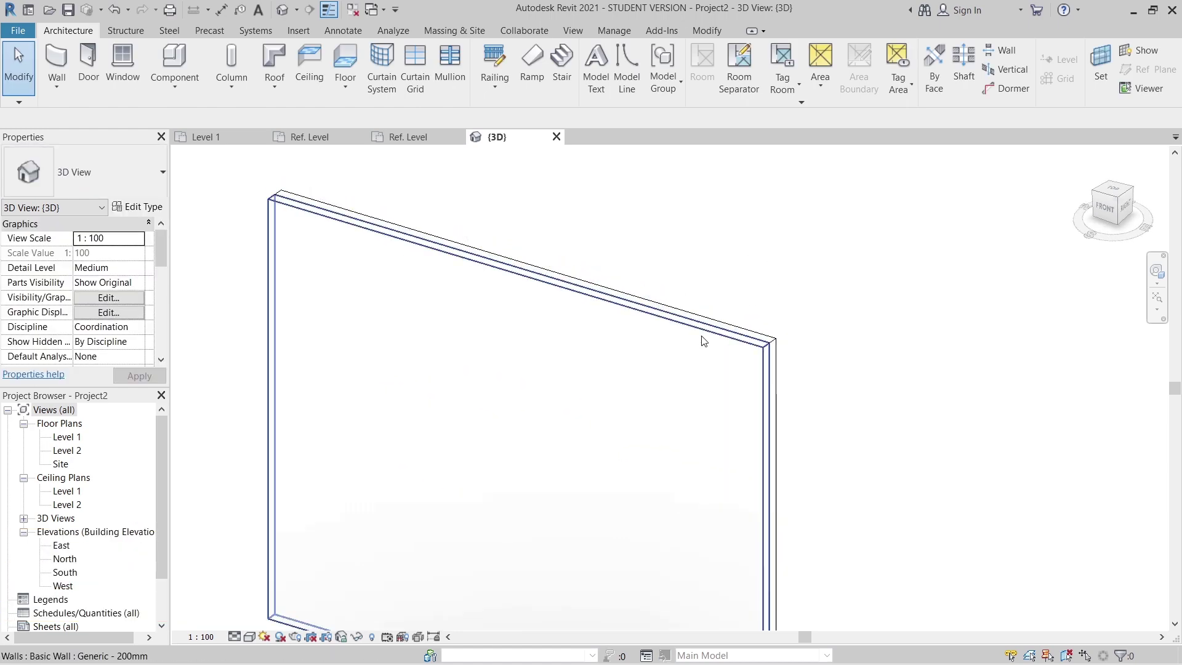
click(702, 340)
click(125, 192)
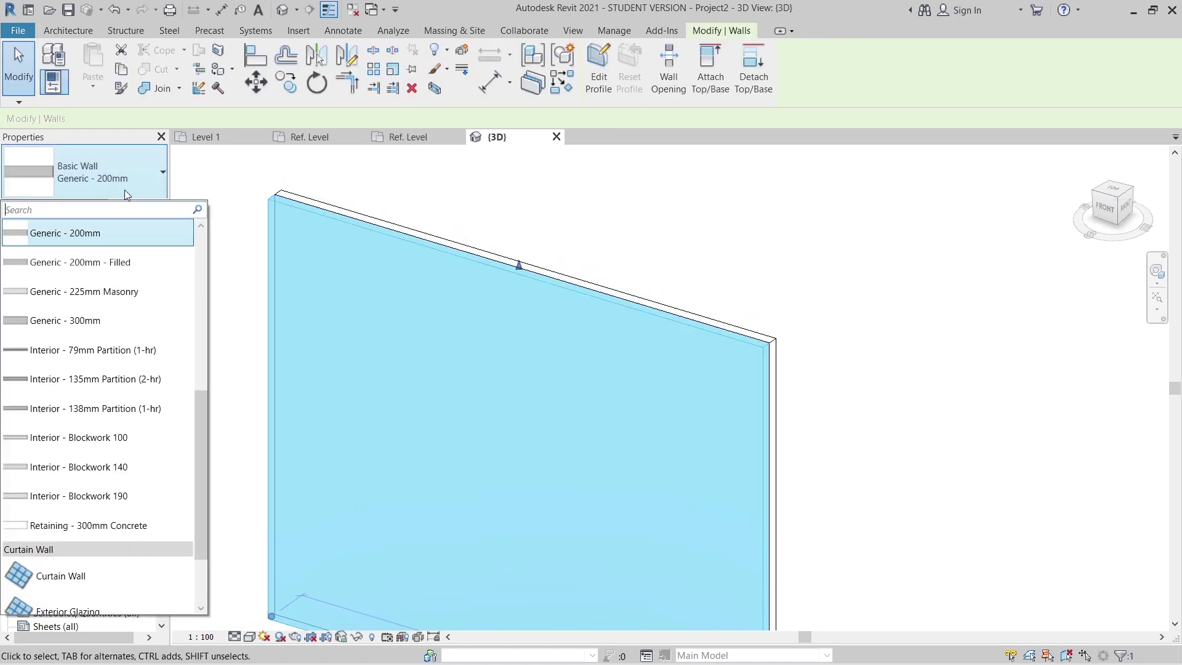
scroll(92, 400, down, 3)
click(73, 477)
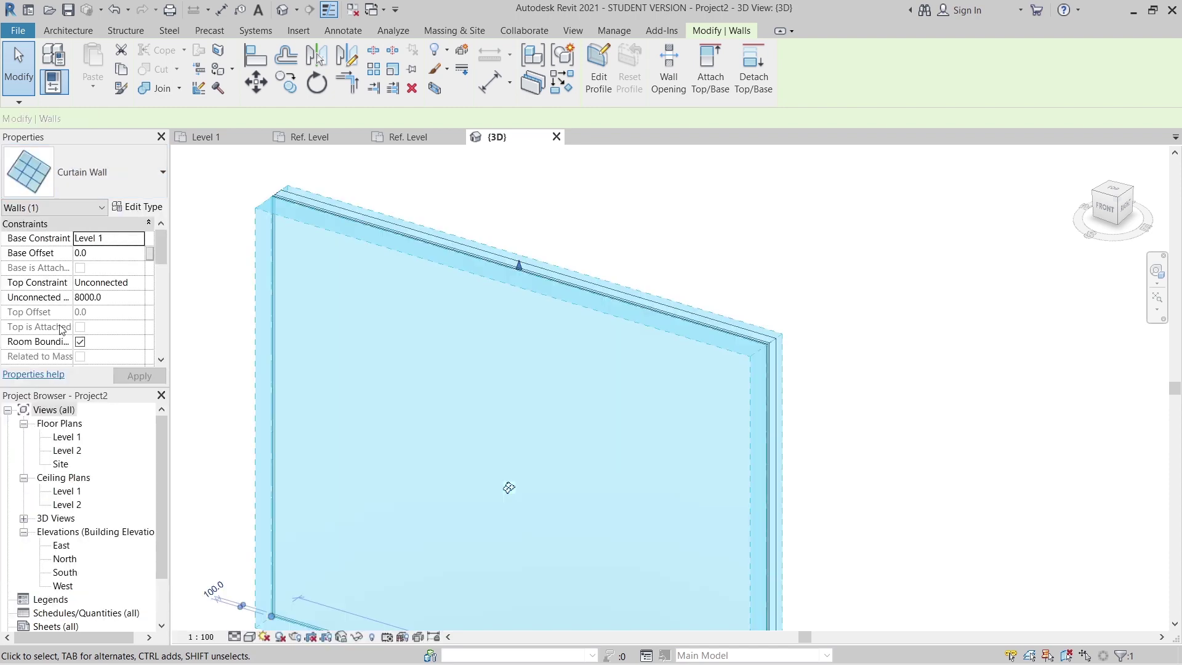
- Duplicate the front wall's Curtain Wall type as Curtain Wall 2
click(138, 207)
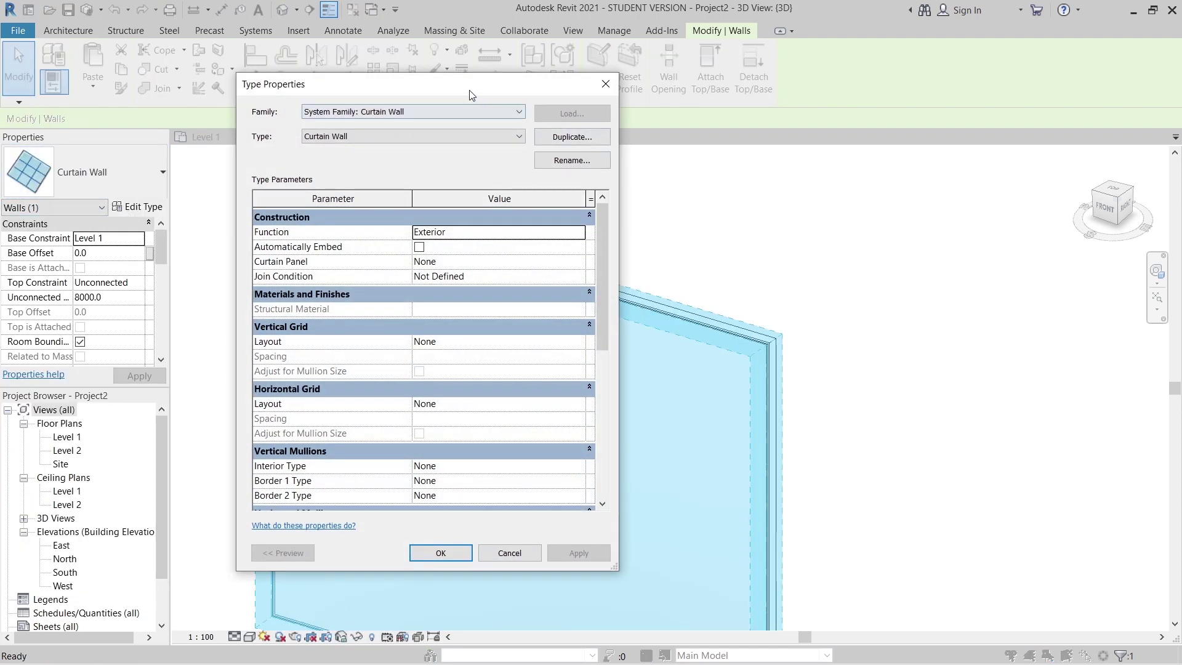
drag(472, 94, 545, 94)
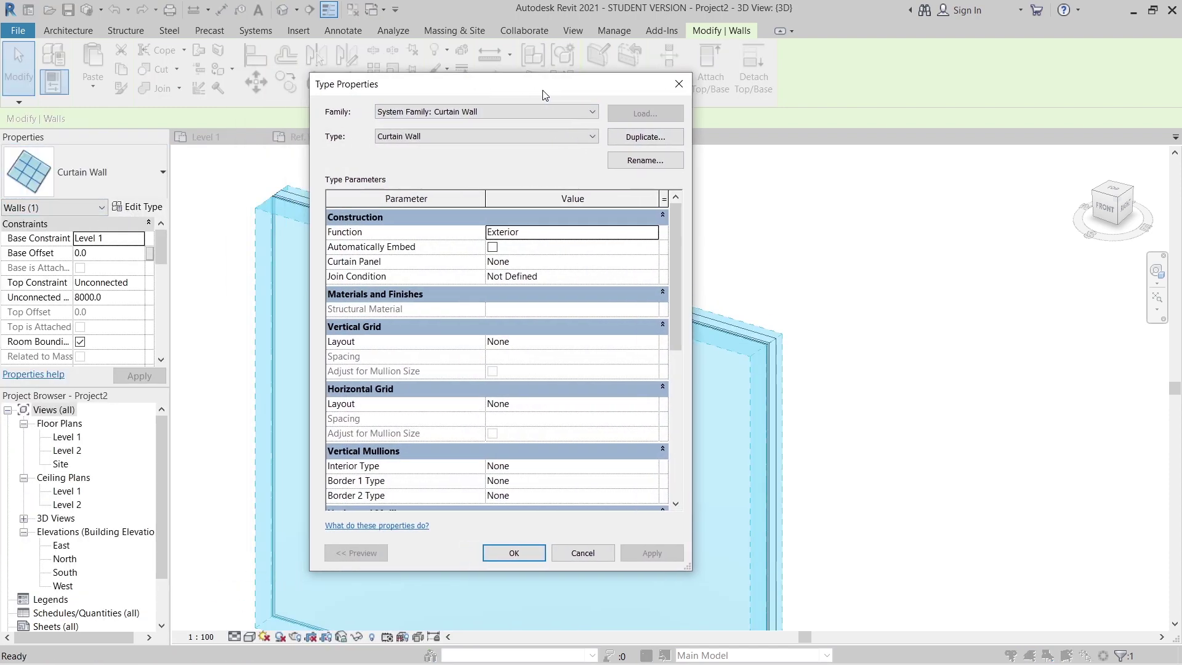
click(647, 137)
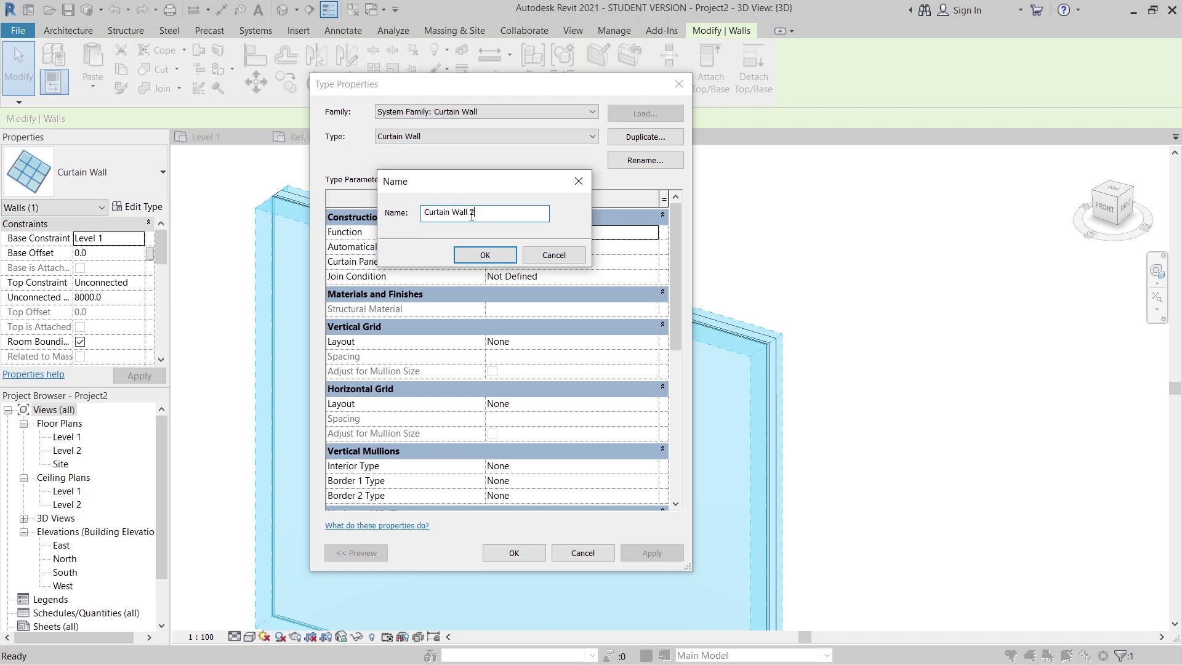
key(End)
key(Return)
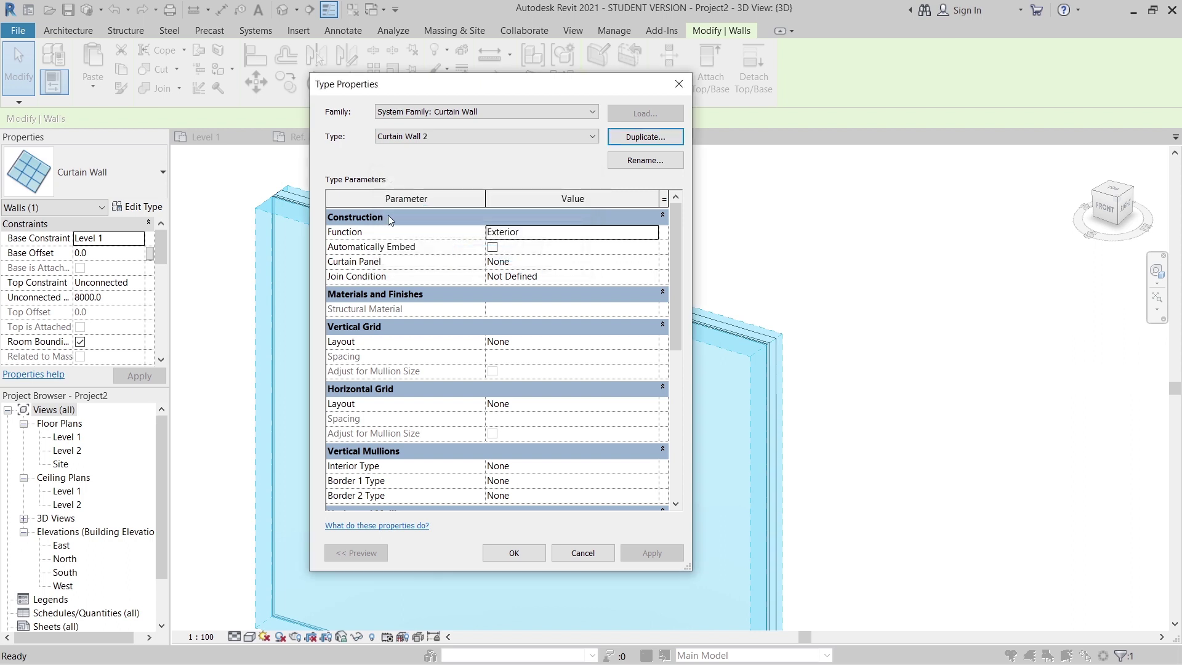
- Set the vertical grid layout of Curtain Wall 2 to Fixed Distance with a spacing of 10000
click(650, 342)
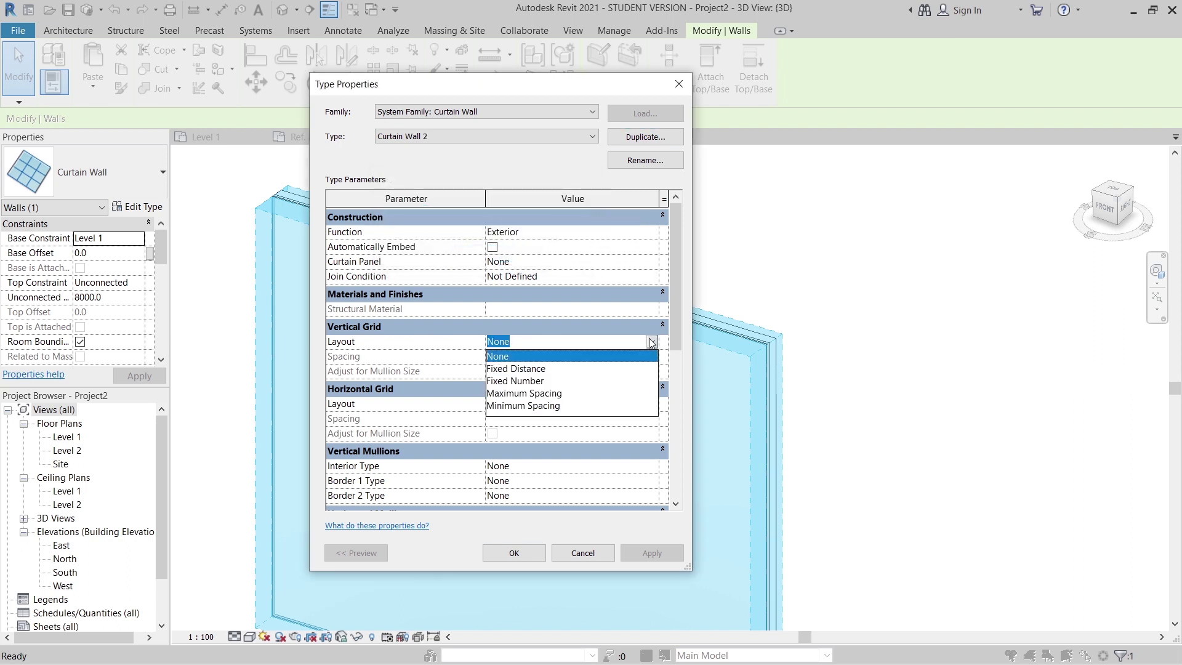
click(518, 371)
click(543, 357)
text(1)
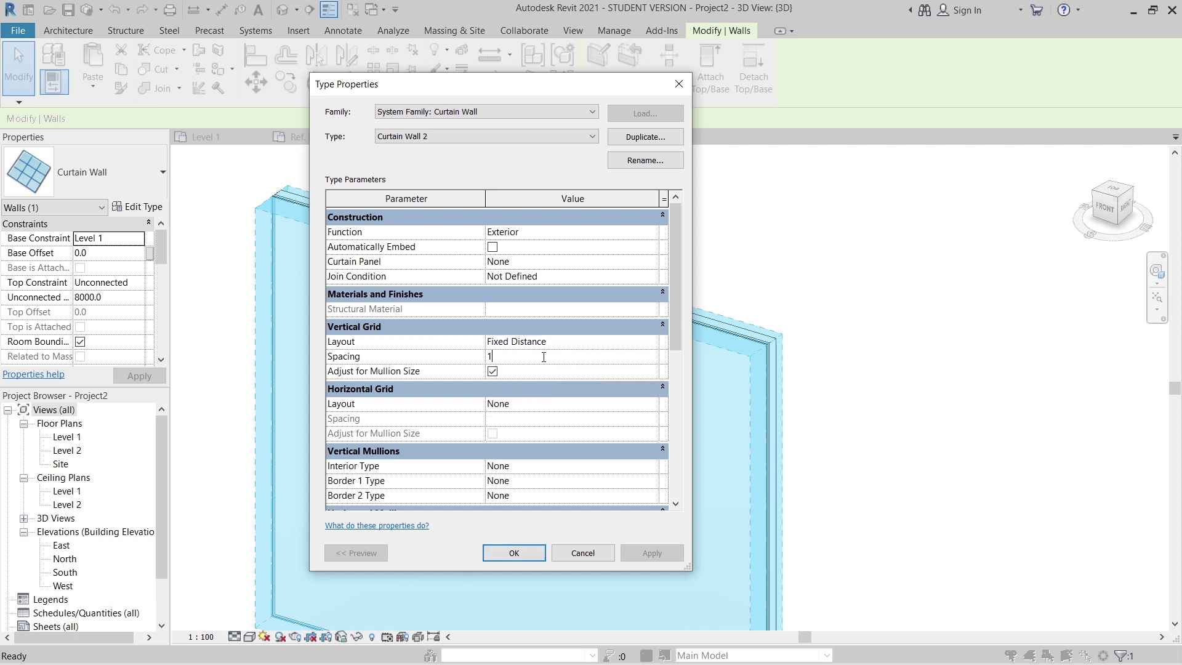
text(0000)
key(Return)
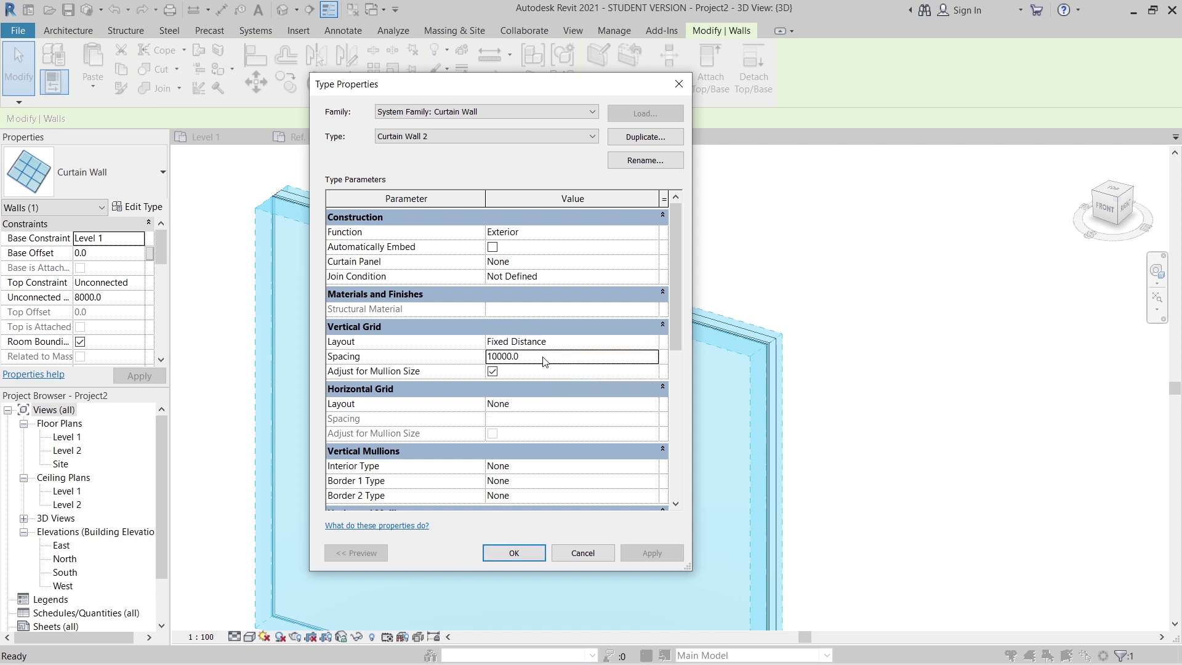
- Set the horizontal grid layout of Curtain Wall 2 to Fixed Distance with a spacing of 400
click(653, 405)
click(540, 433)
click(528, 419)
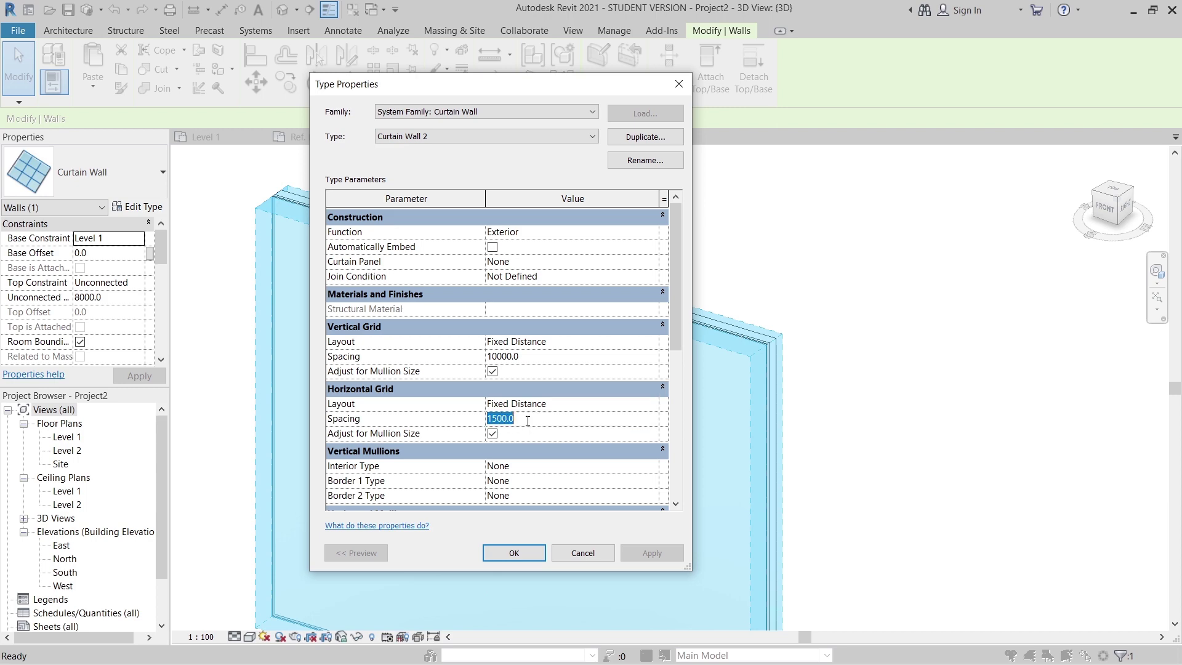
text(400)
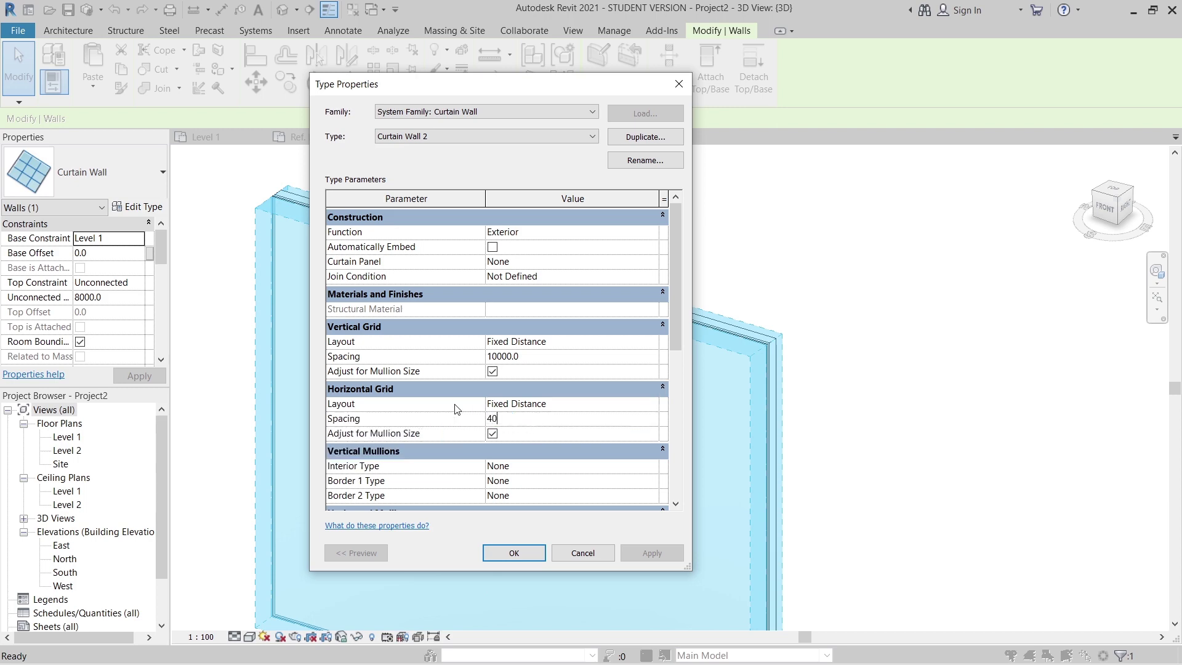
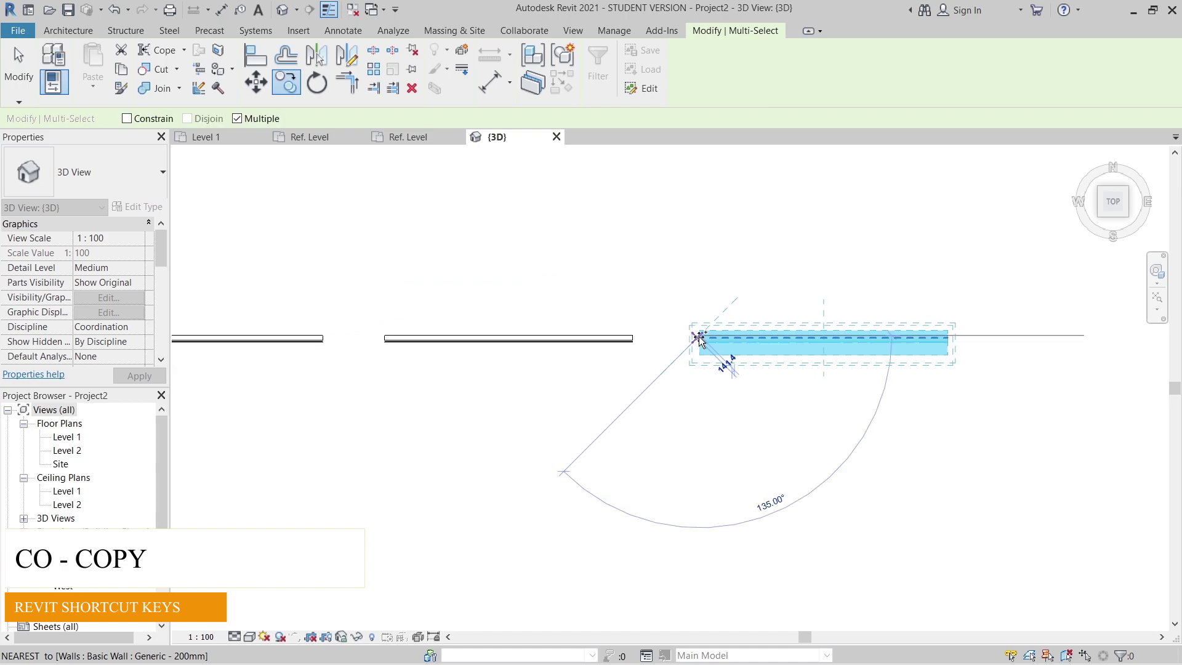
- End the multiple copy of the wall pair and examine the copied walls and their horizontal grids from an angle in 3D
key(Escape)
scroll(591, 414, down, 2)
shift+middle_drag(530, 458, 435, 351)
scroll(435, 351, up, 5)
shift+middle_drag(524, 392, 608, 341)
scroll(608, 340, up, 3)
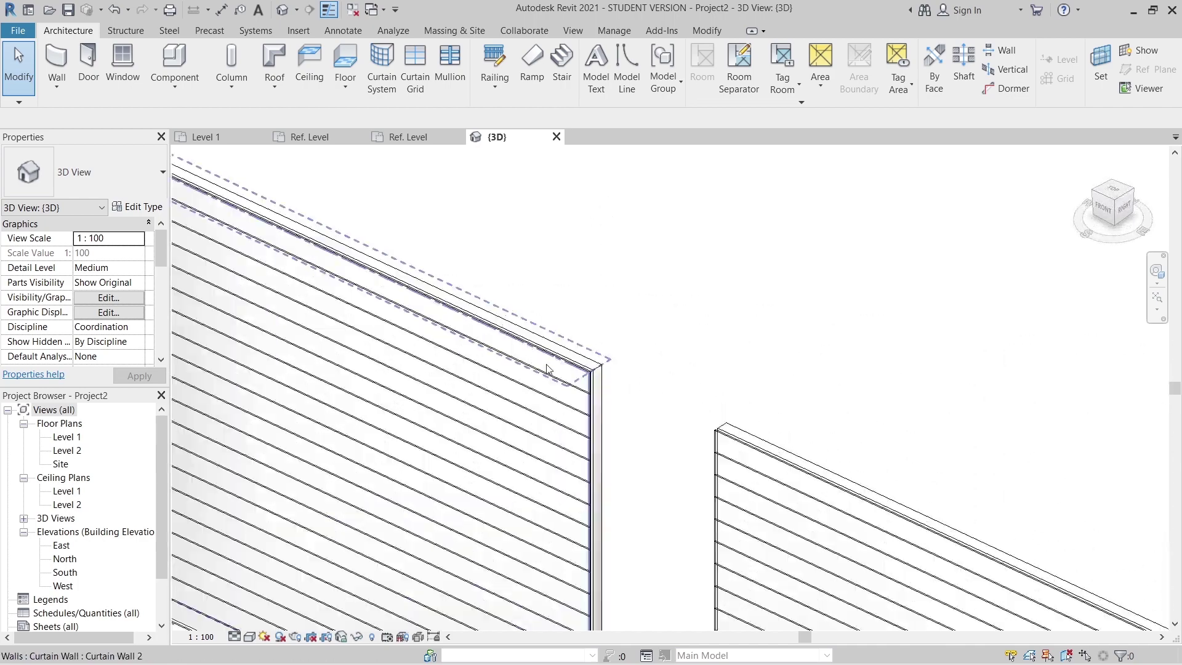
middle_drag(800, 258, 755, 321)
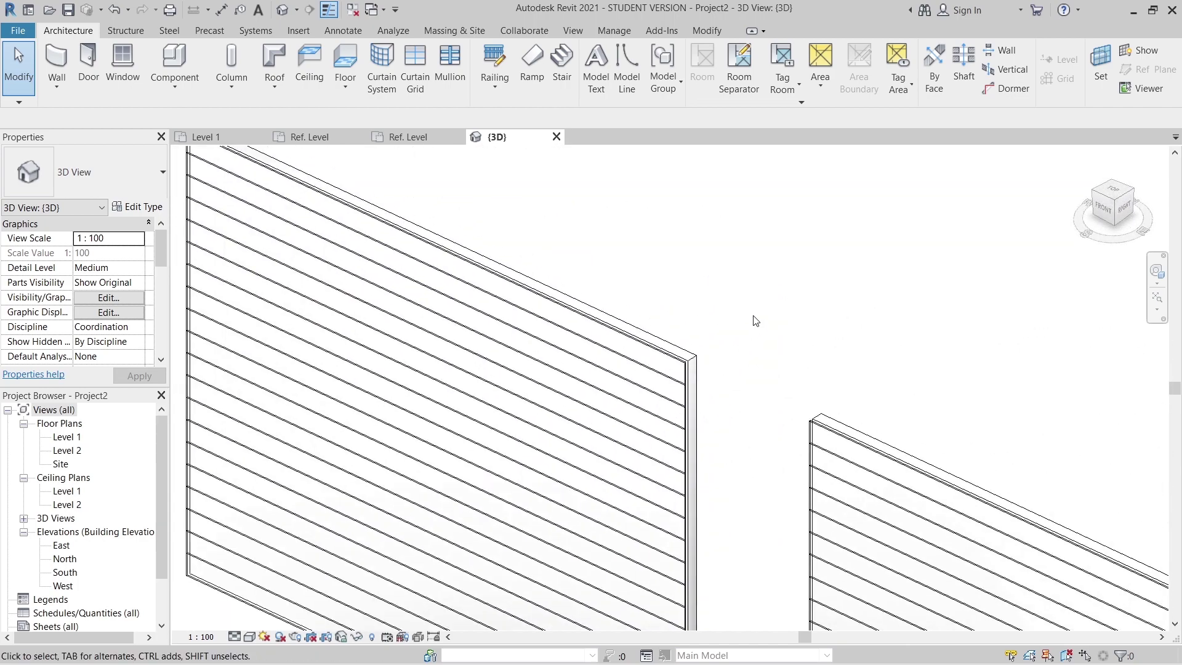
scroll(755, 321, down, 2)
- Start placing mullions and duplicate the Rectangular Mullion 50 x 150mm type as 200x200 Sq_Edge
click(442, 71)
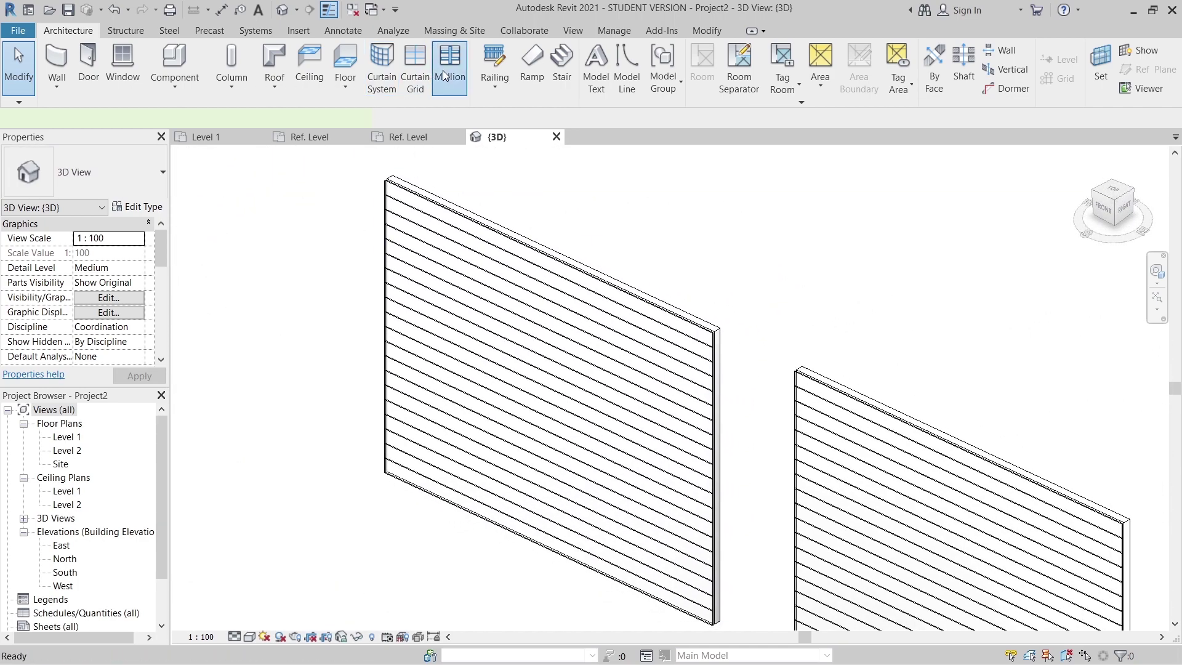
click(138, 208)
click(656, 137)
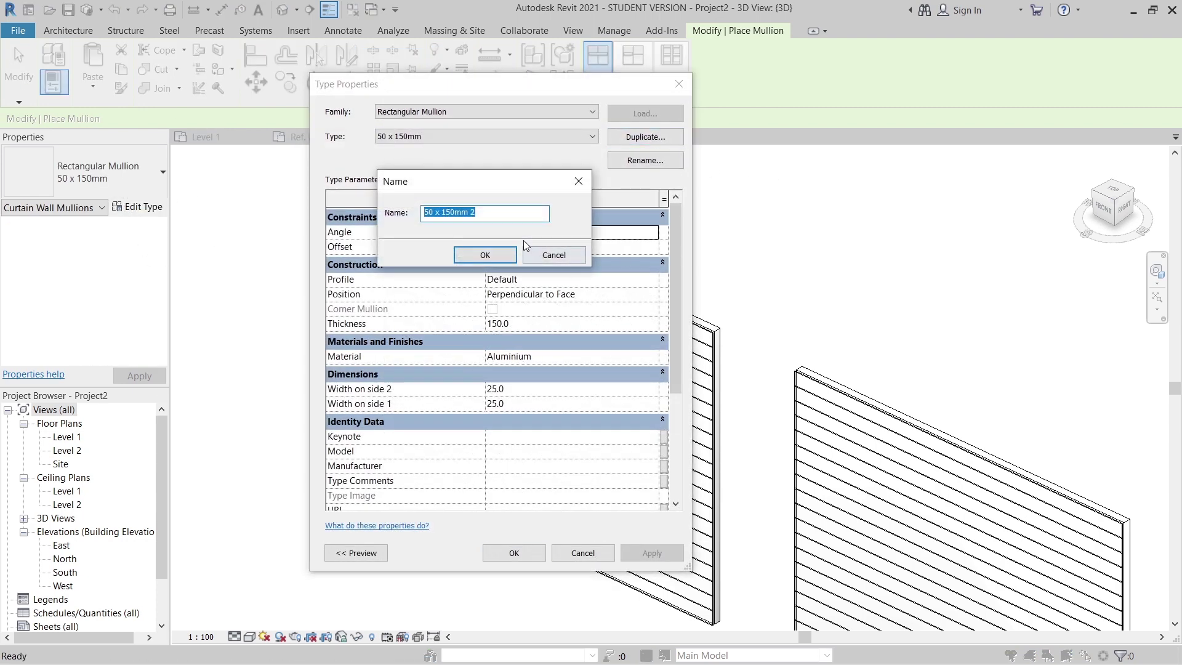
text(200x200 Sq_Edge)
key(Return)
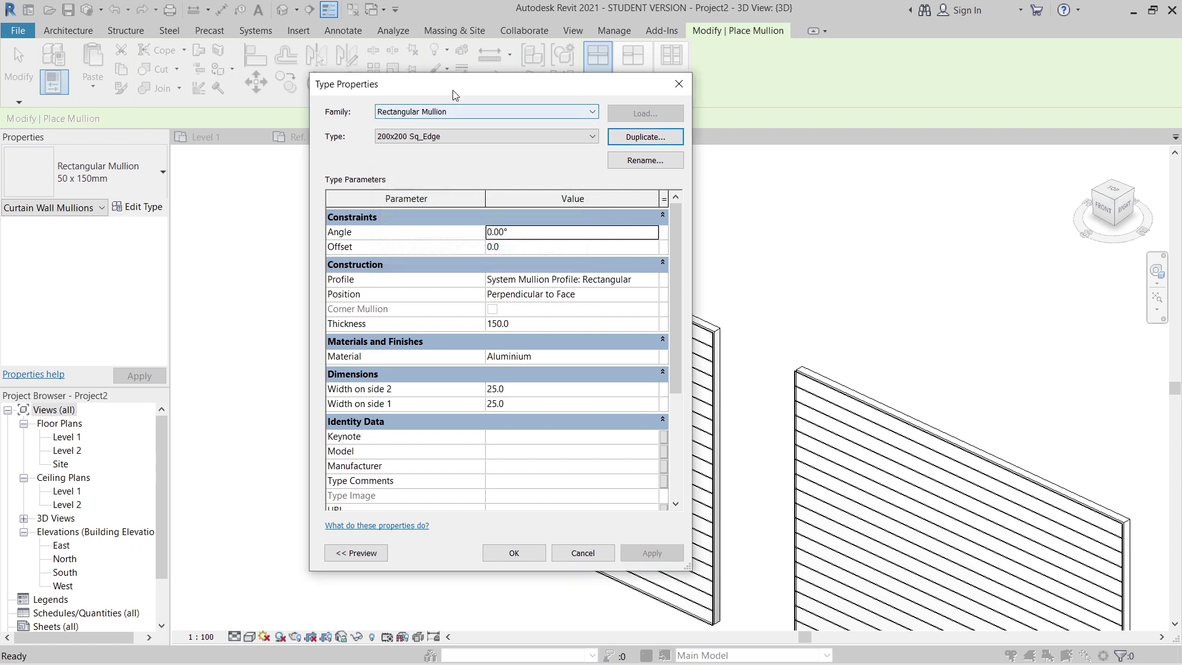
- Set the offset and both side widths of the 200x200 Sq_Edge mullion type to 200
drag(458, 91, 497, 58)
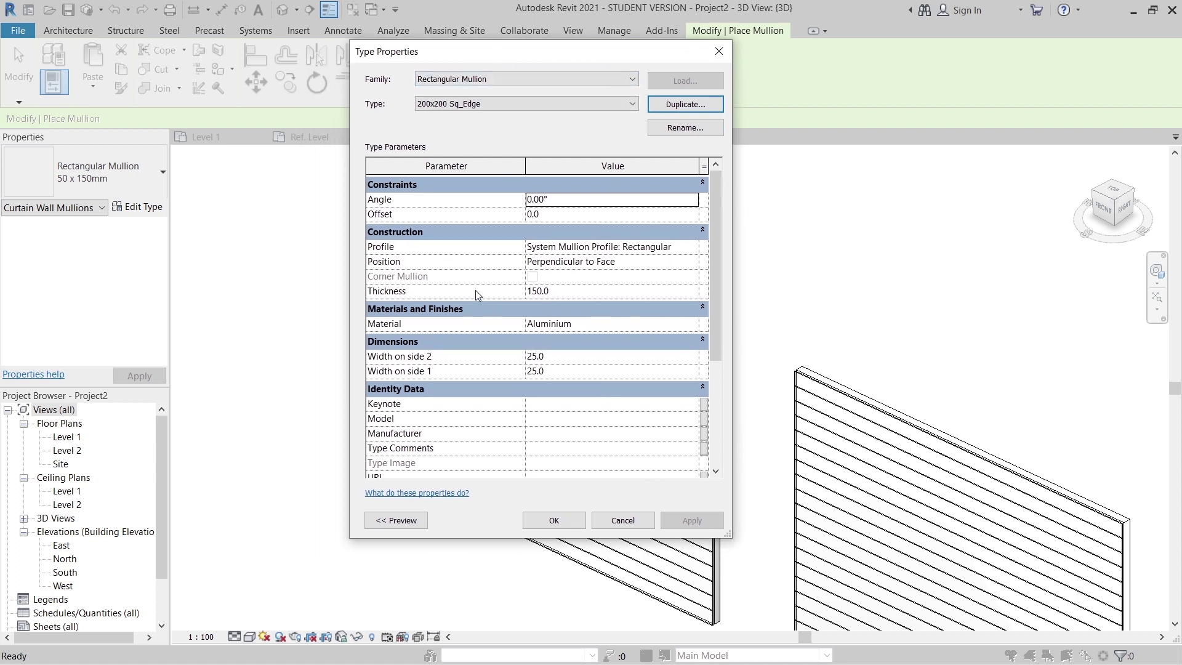
click(571, 214)
text(200.0)
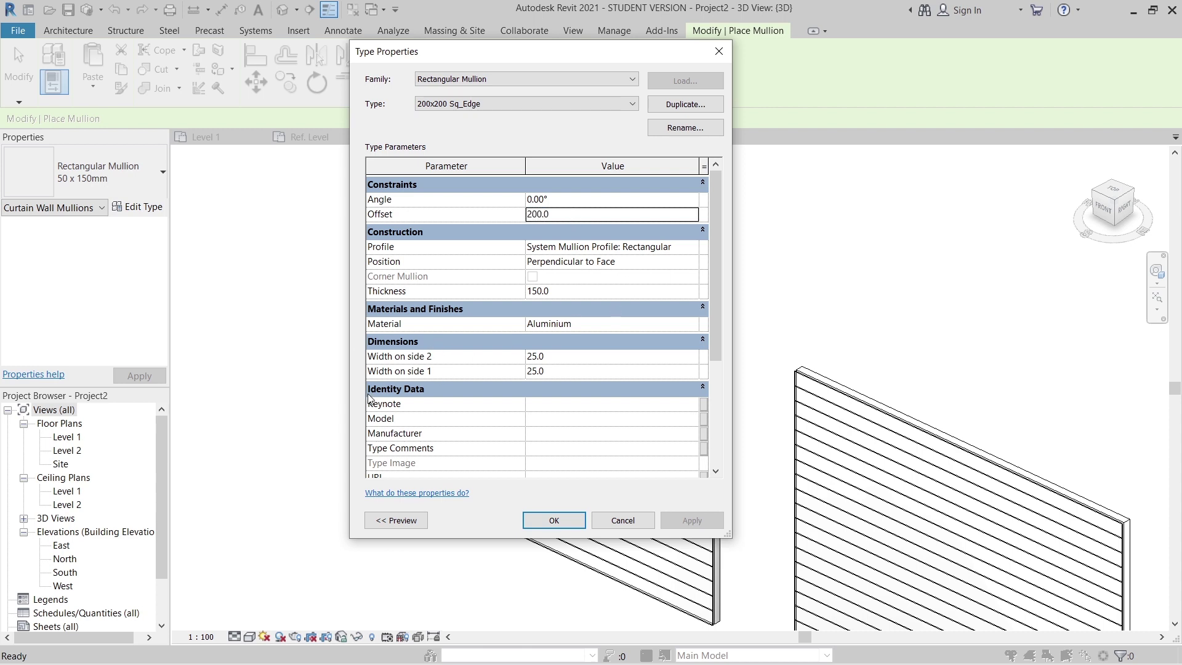
click(563, 357)
text(200.0)
click(566, 371)
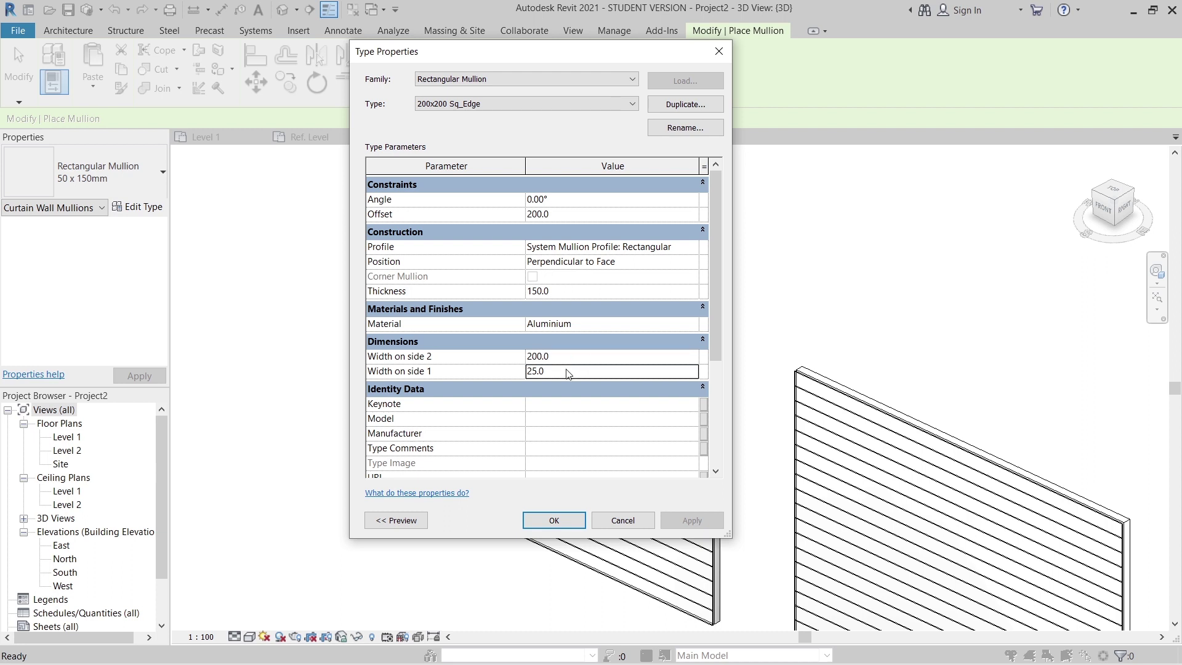
text(200.0)
- Set the angle of the 200x200 Sq_Edge mullion type to -20°
click(585, 199)
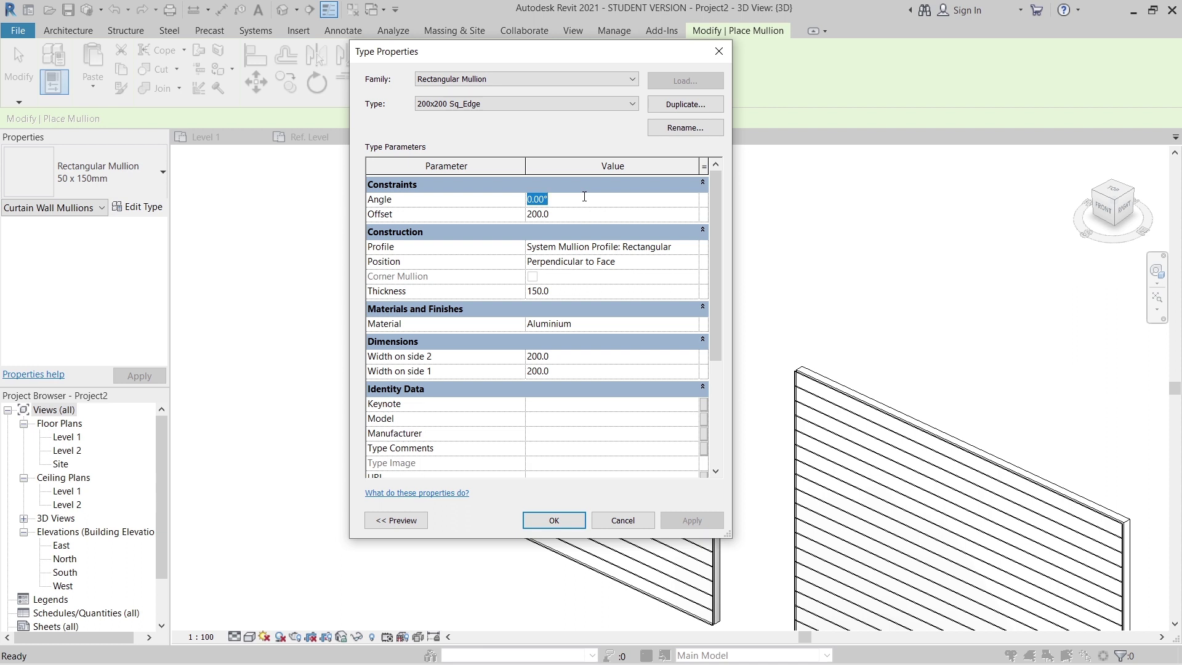
text(-20)
key(Return)
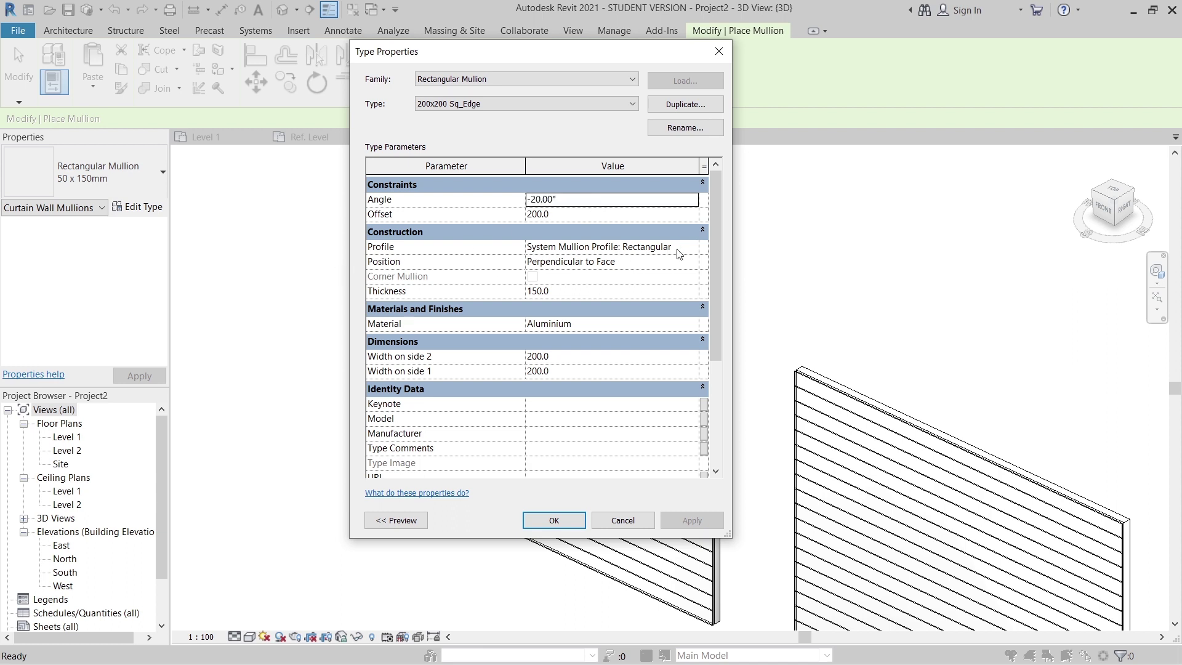
- Add Birch from a wood search as the mullion type's material, enable Use Render Appearance, and accept the type properties
click(688, 325)
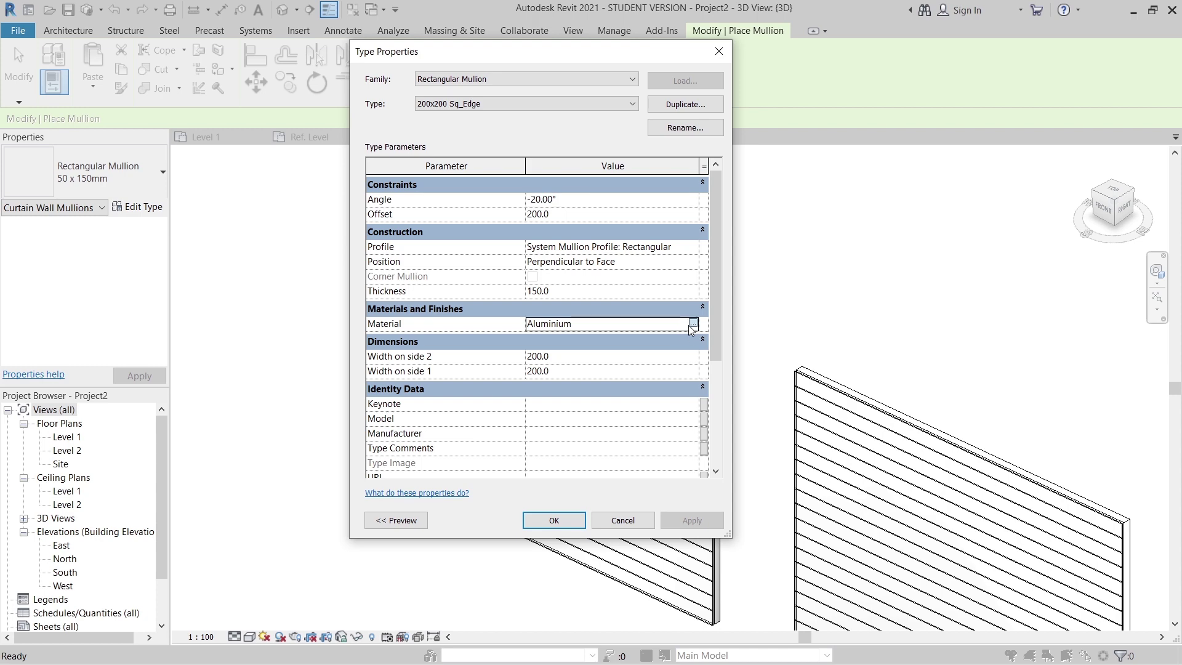
click(692, 324)
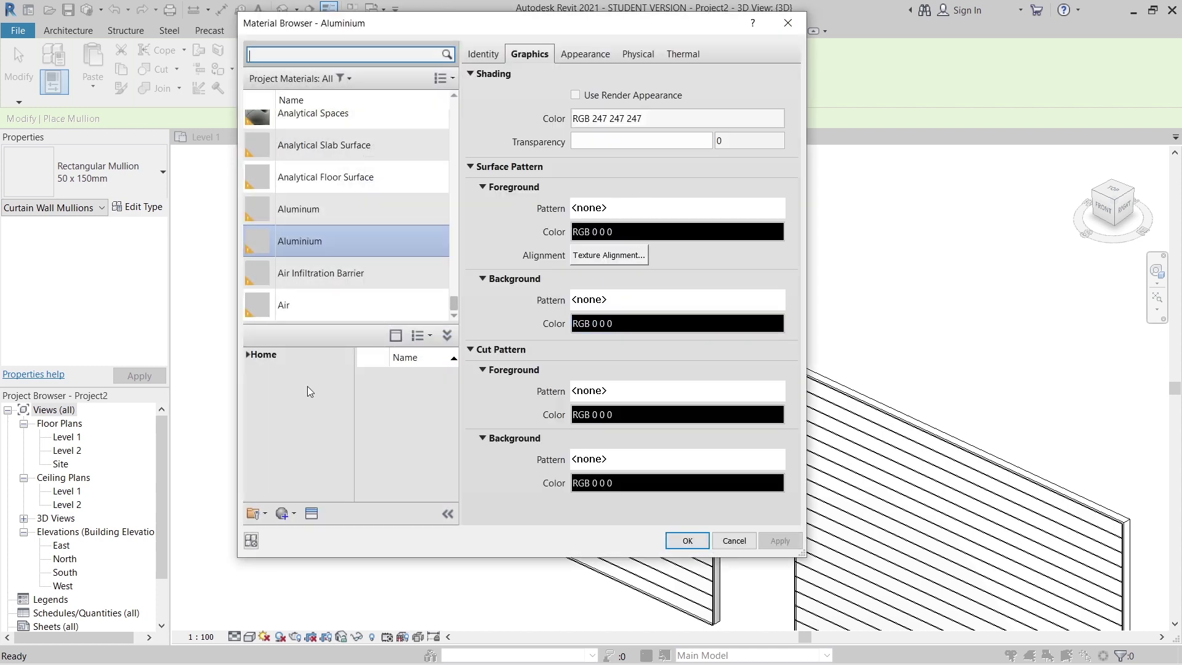
scroll(348, 228, up, 5)
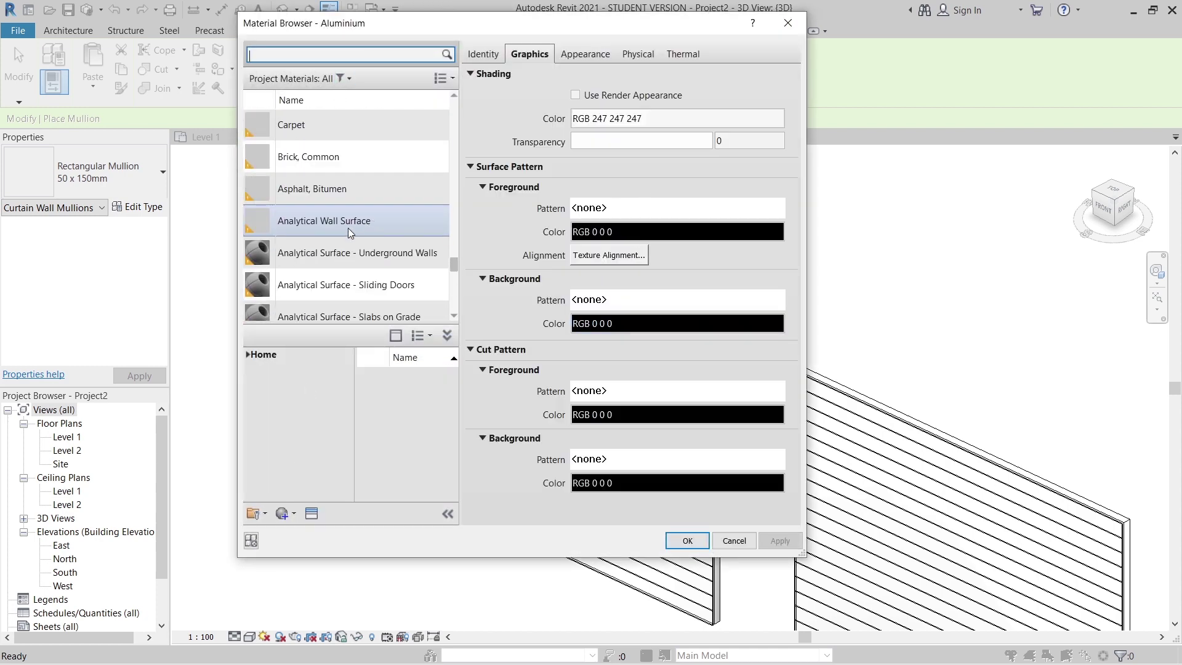
scroll(348, 227, up, 3)
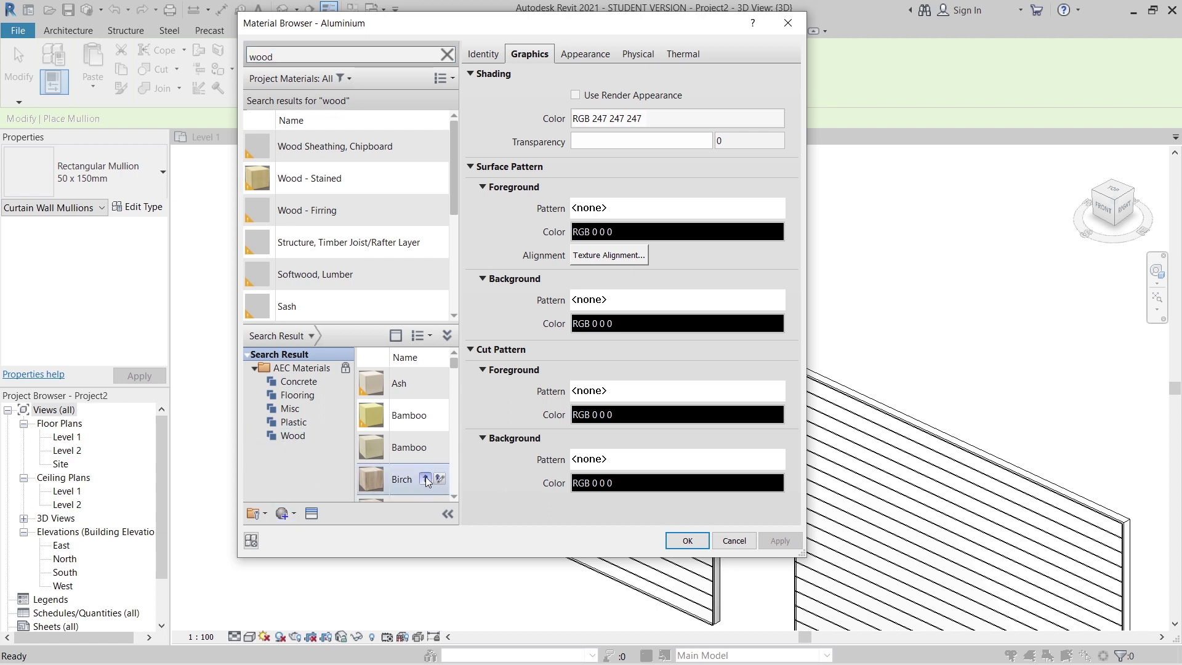
click(427, 481)
scroll(365, 491, down, 1)
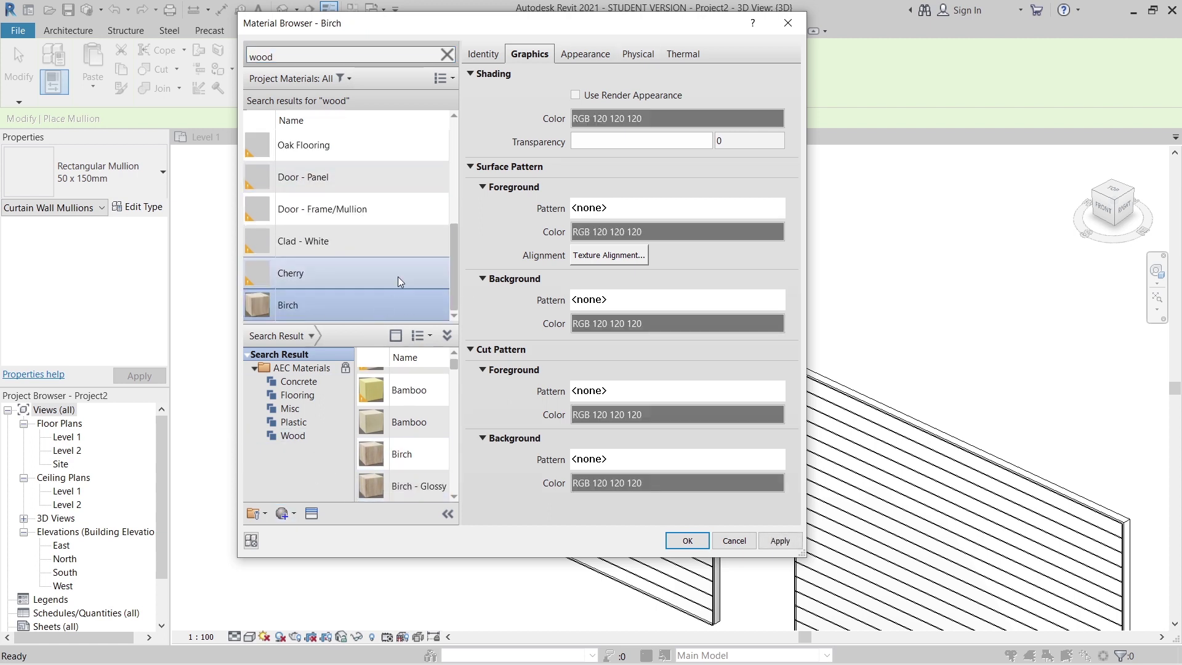
click(575, 95)
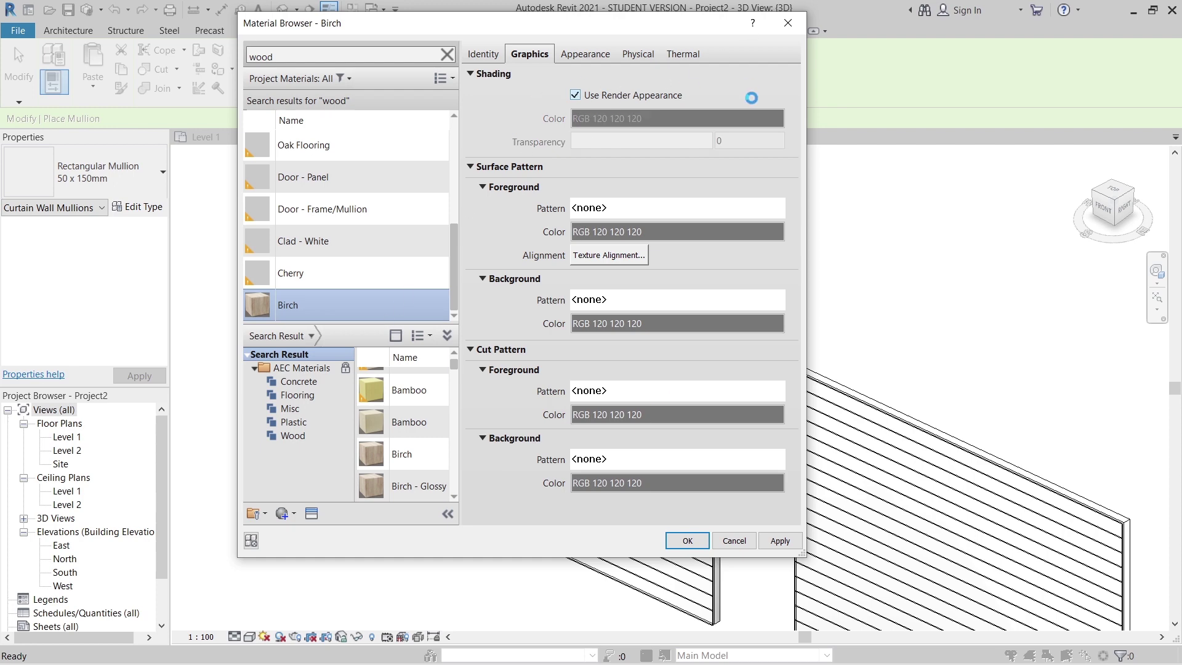
click(780, 540)
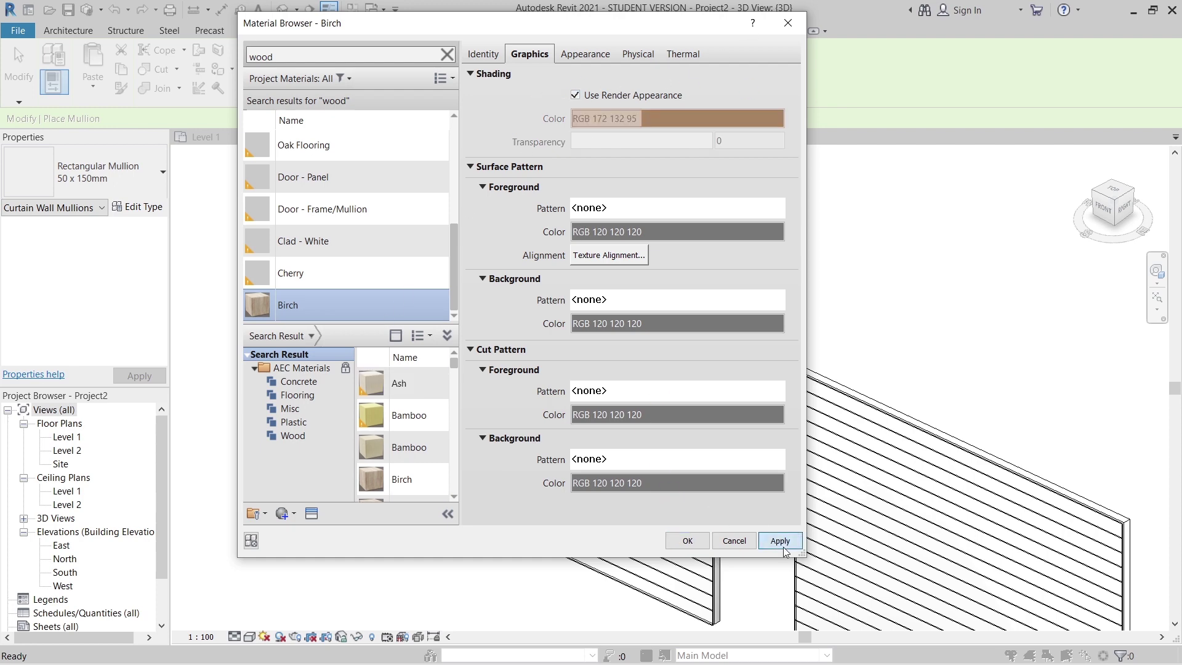
click(688, 540)
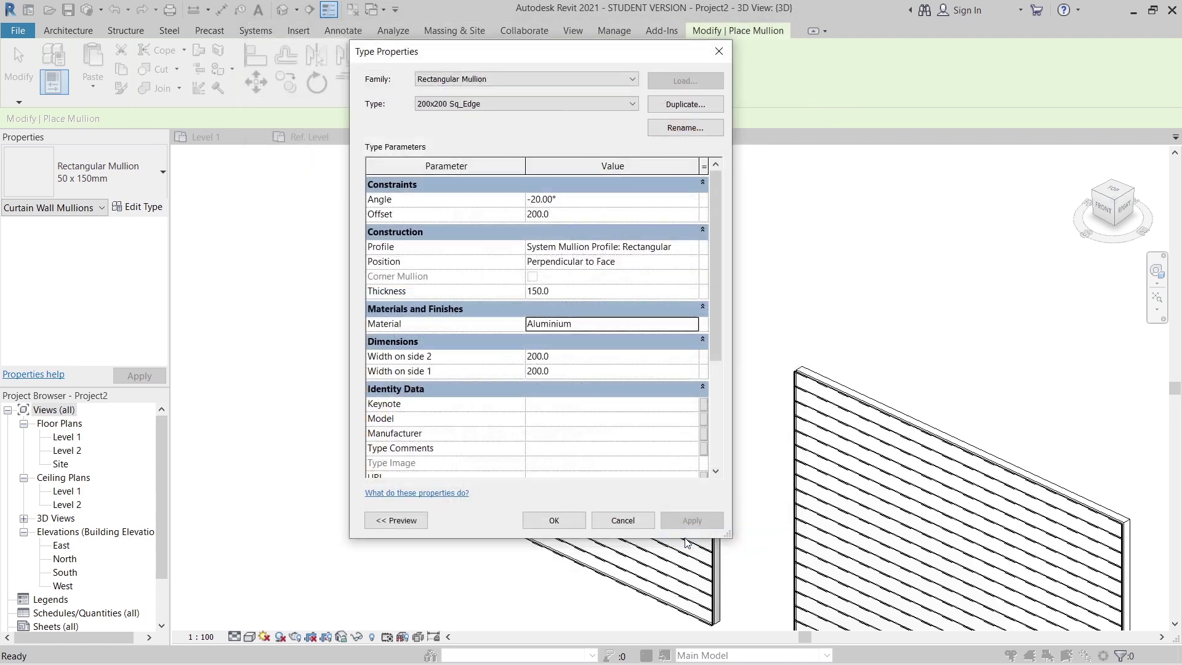
click(543, 519)
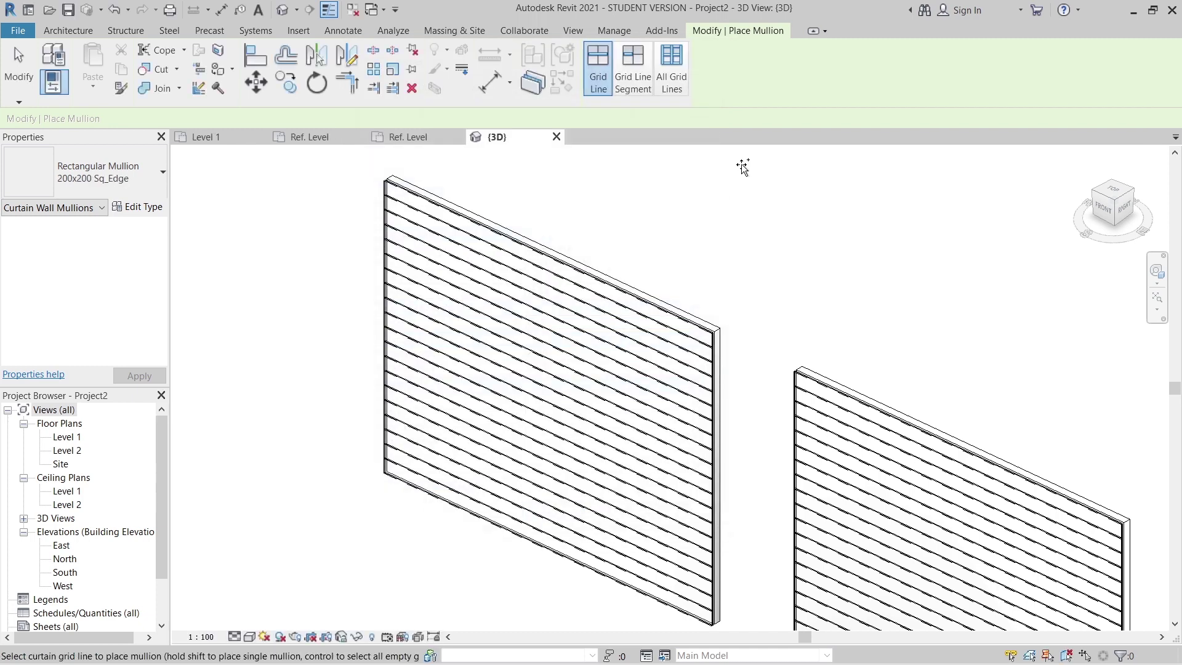
- Place 200x200 Sq_Edge mullions on all grid lines of the first full curtain wall in view
click(671, 67)
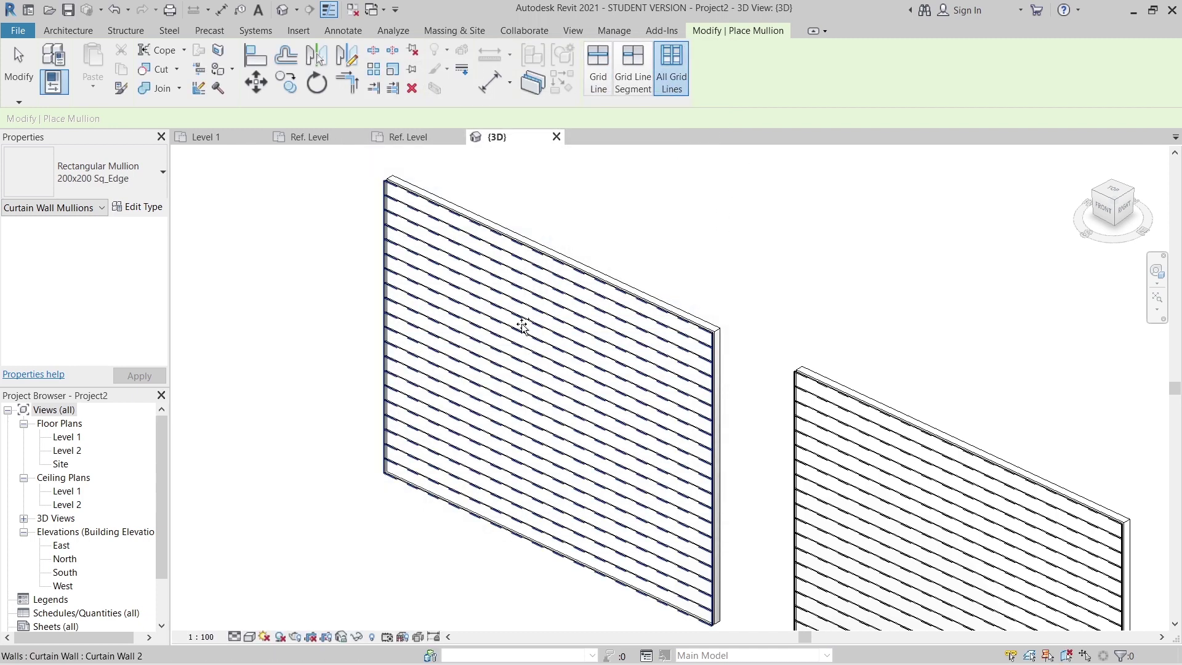
click(522, 326)
key(Escape)
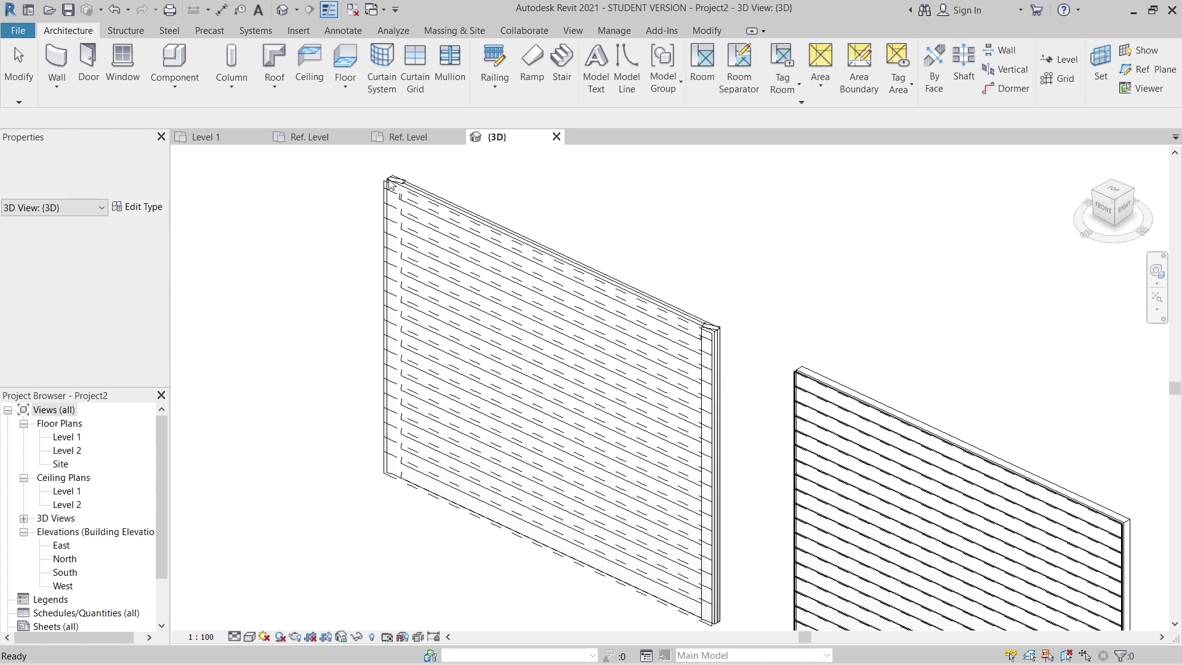
- Delete all 200x200 Sq_Edge mullions along the right vertical edge grid line of the first curtain wall
scroll(390, 181, up, 6)
scroll(391, 181, down, 8)
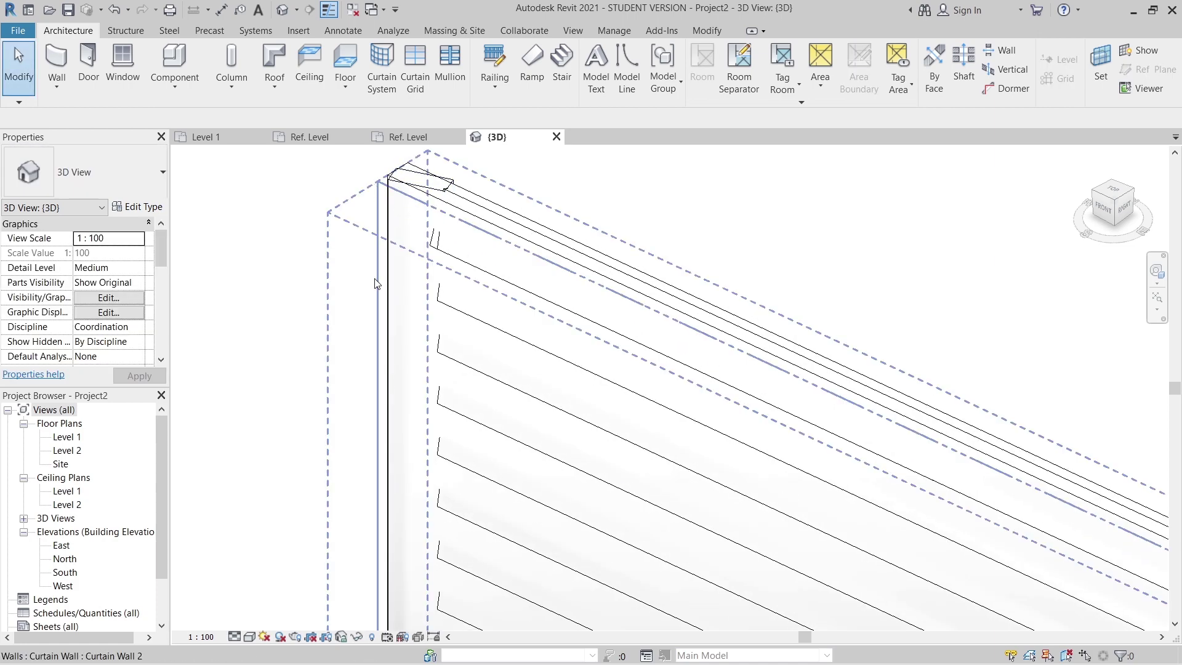
scroll(633, 295, up, 3)
scroll(633, 295, up, 4)
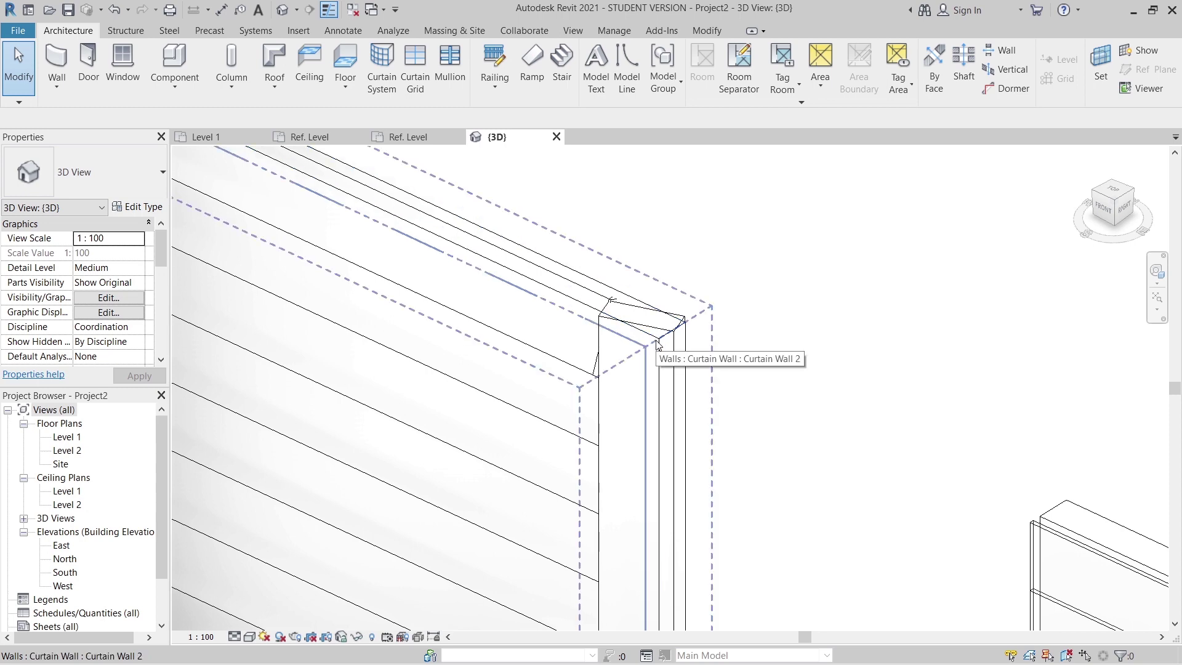
click(625, 346)
key(Escape)
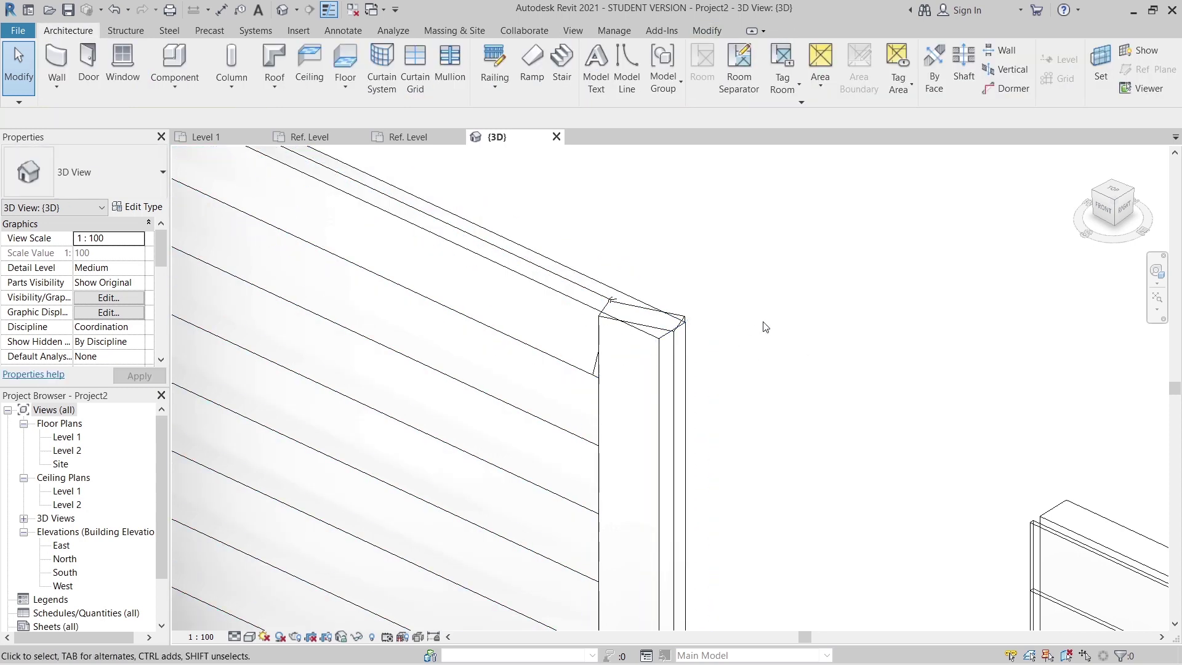
click(656, 334)
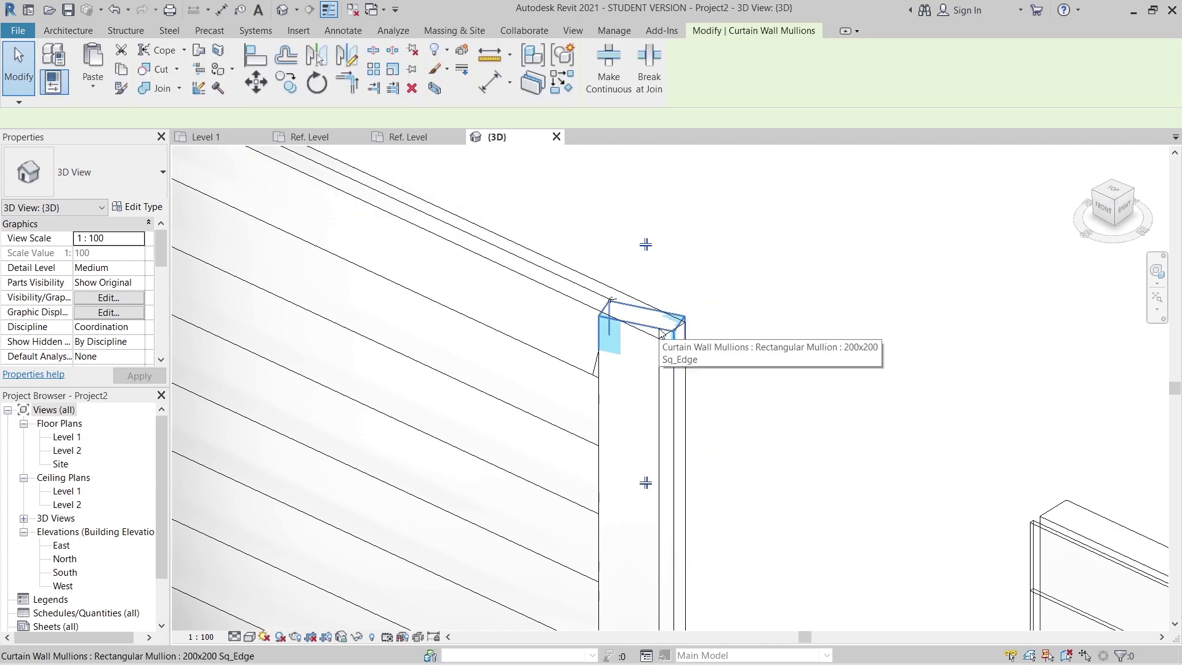
right_click(658, 334)
mouse_move(711, 364)
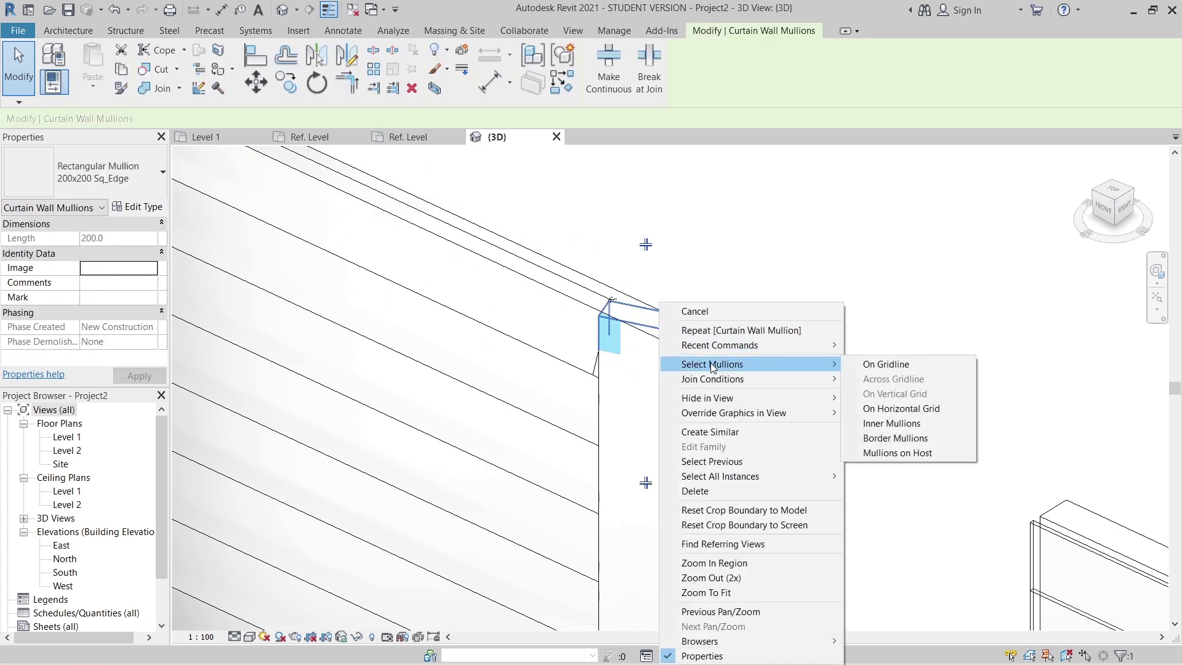
click(858, 363)
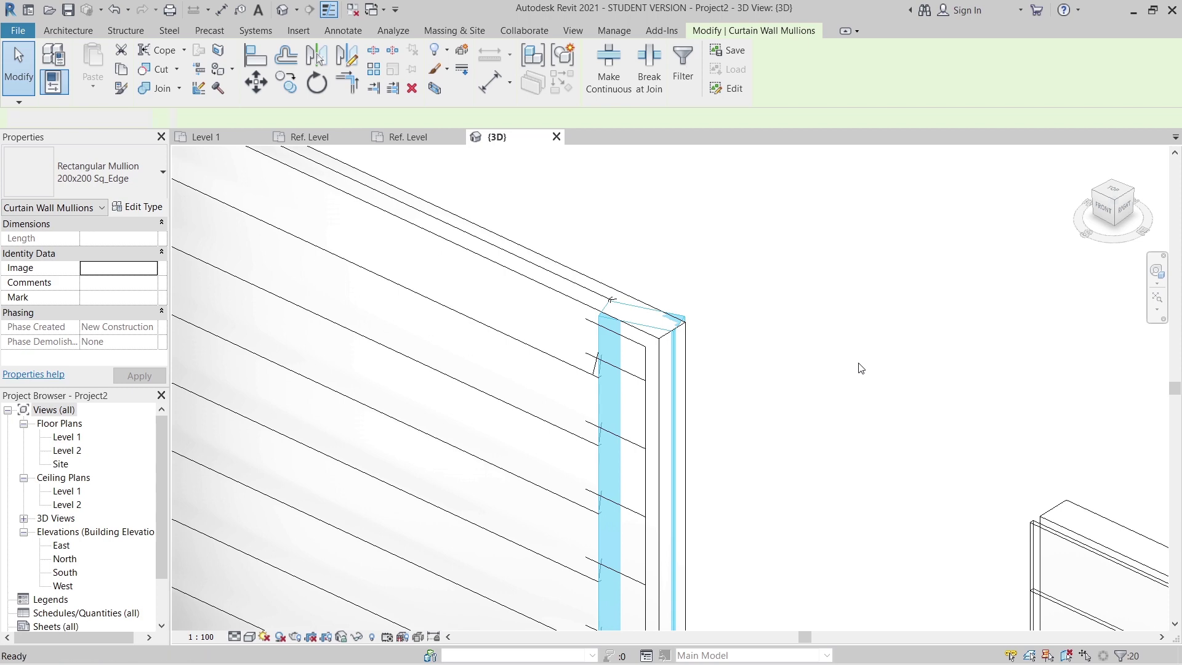
key(Escape)
- Delete all 200x200 Sq_Edge mullions along the left vertical edge grid line of the first curtain wall
scroll(858, 363, down, 3)
middle_drag(739, 329, 409, 238)
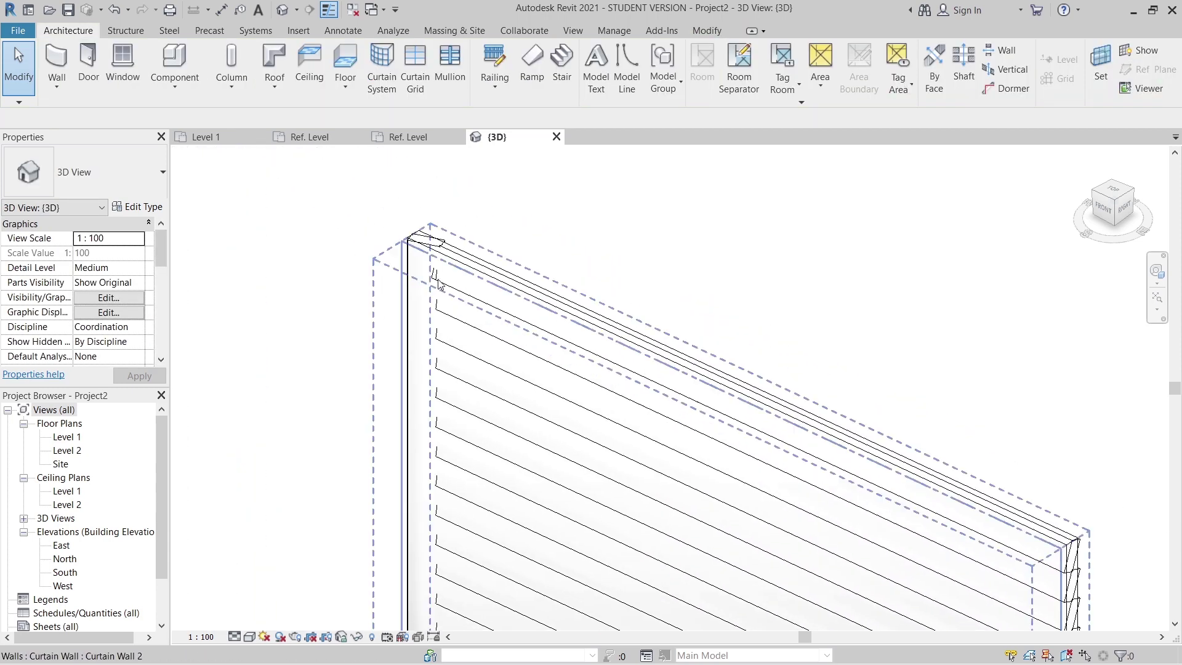
scroll(396, 203, up, 2)
click(386, 214)
right_click(386, 213)
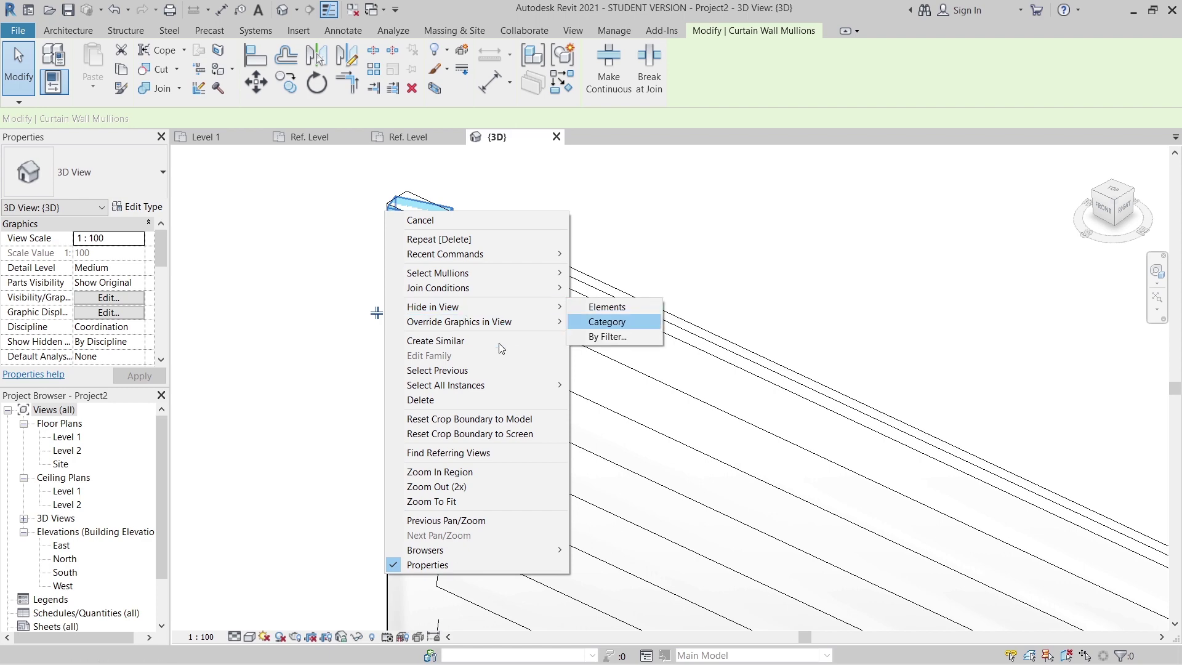
mouse_move(503, 280)
click(609, 273)
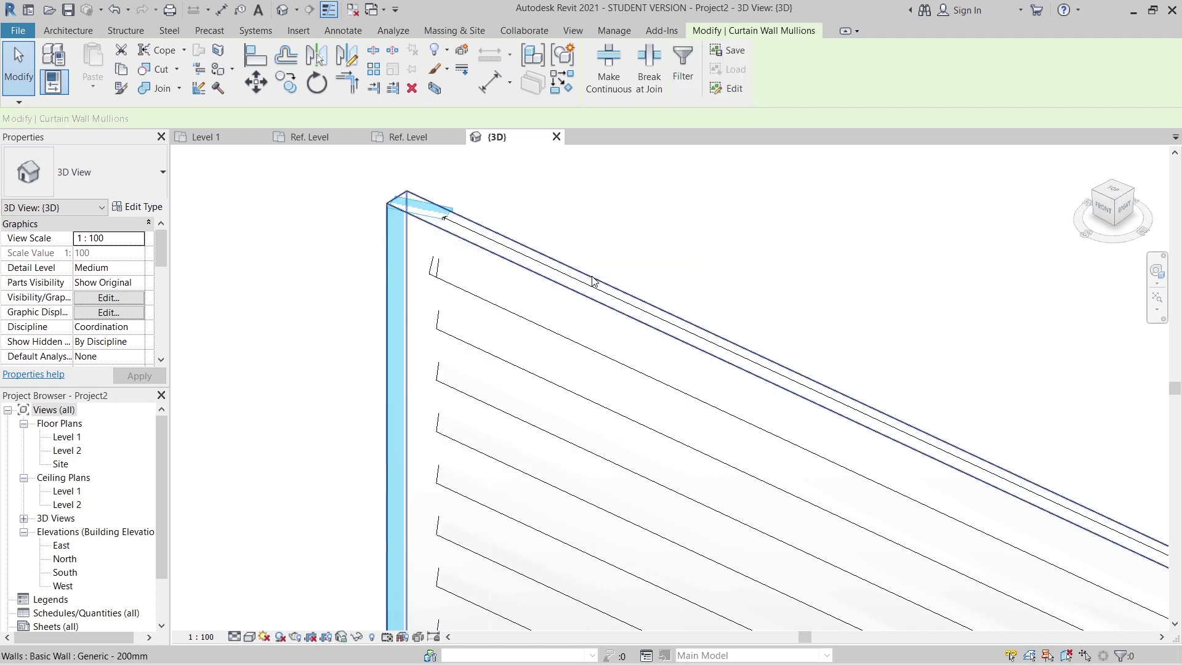
key(Escape)
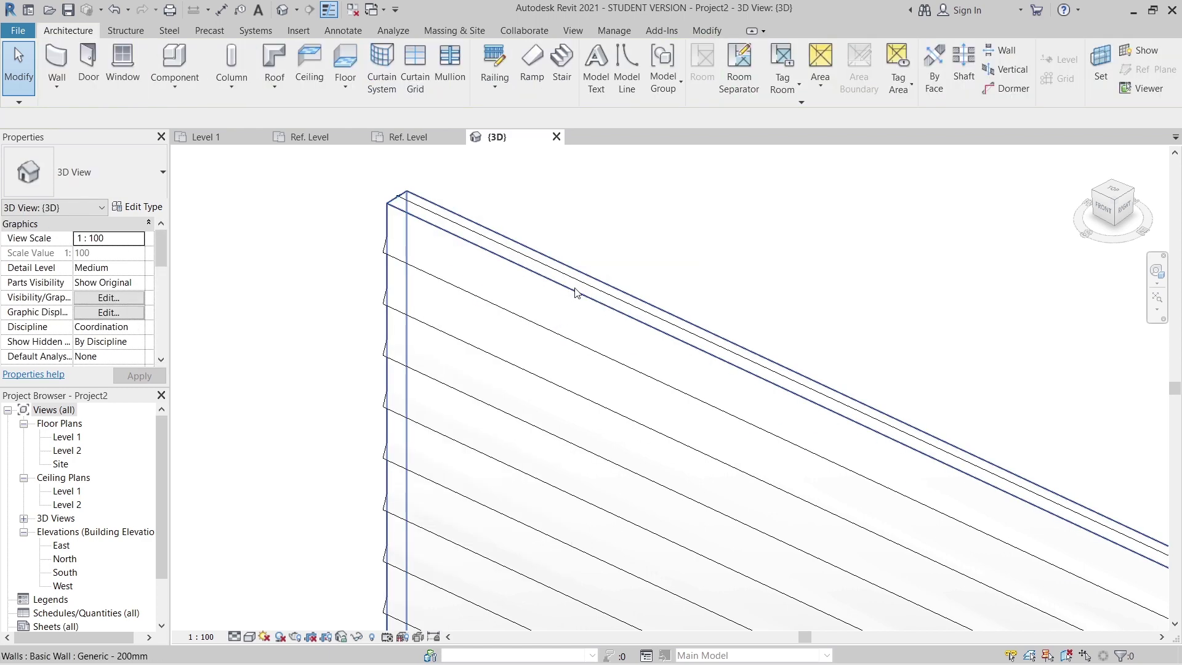
- In the top view, move the basic wall south by the mullion depth, from the mullions' north edge to their south edge
click(576, 292)
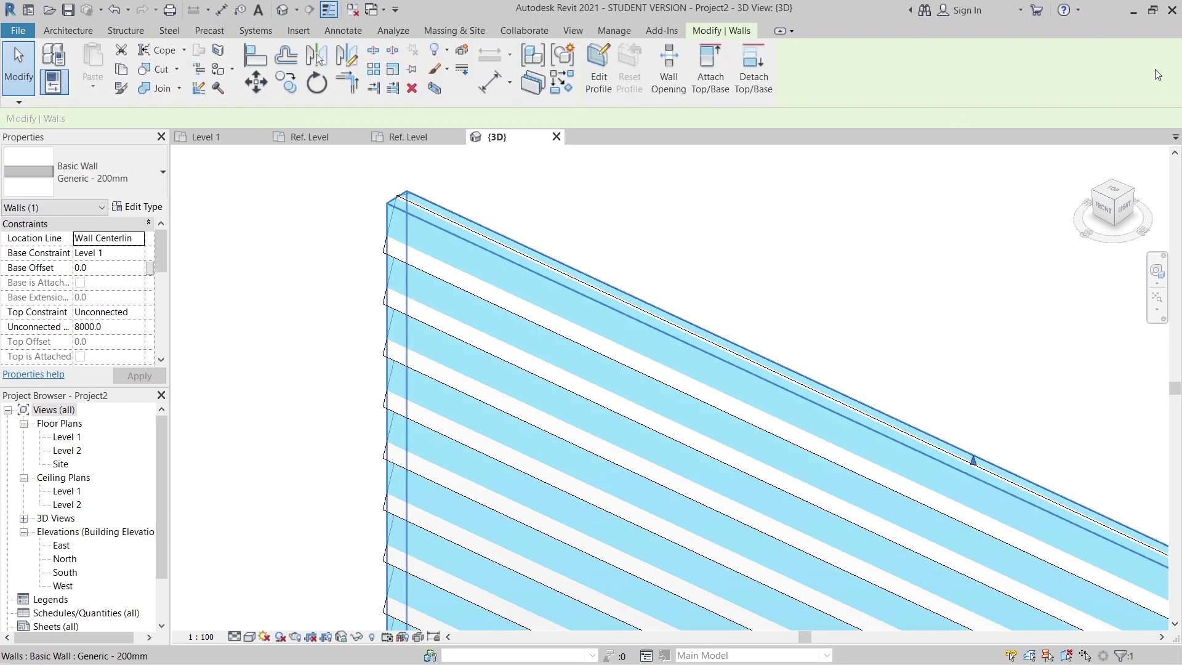
click(1114, 194)
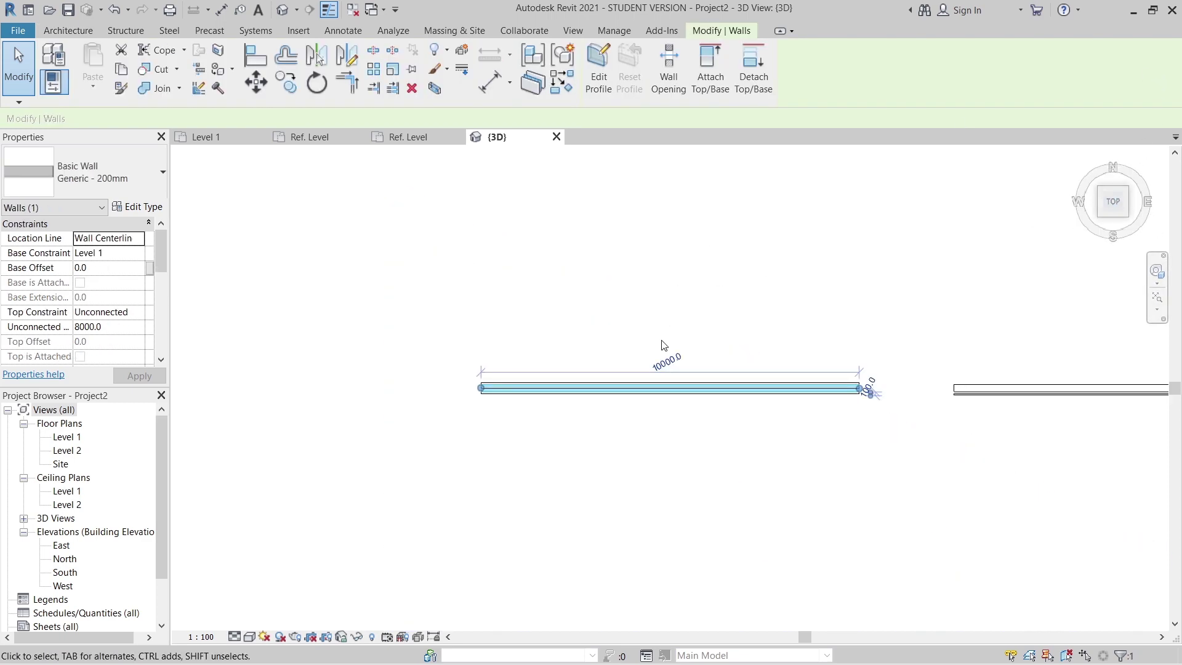
key(m)
key(v)
scroll(664, 345, up, 3)
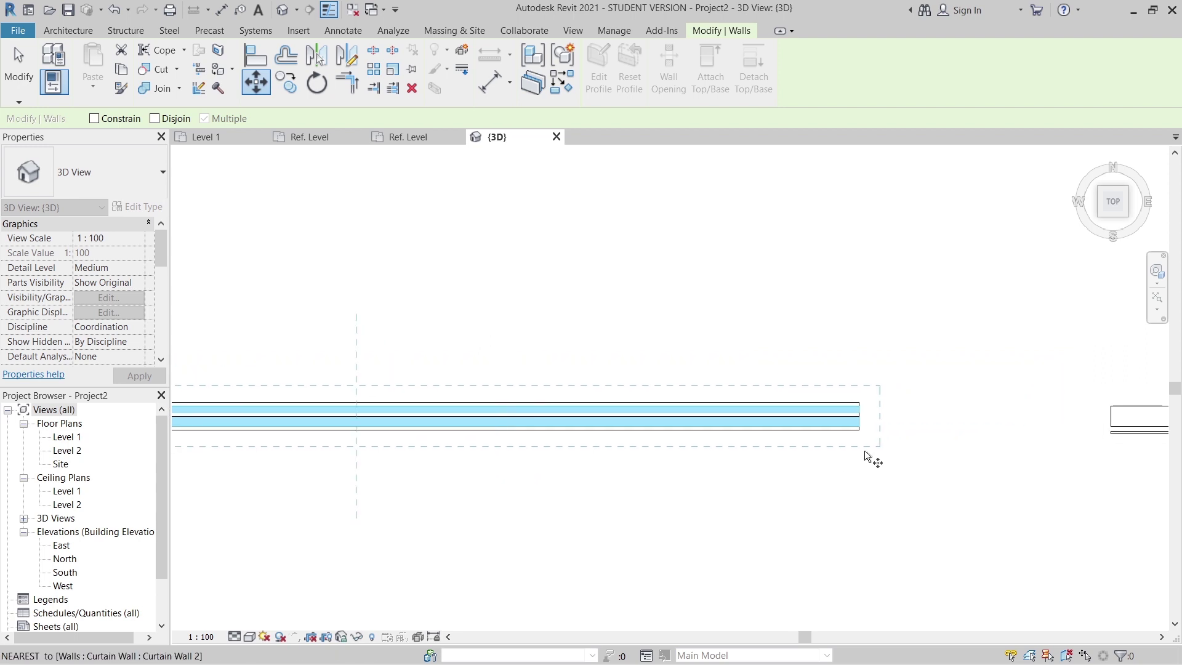
scroll(891, 390, up, 5)
click(842, 322)
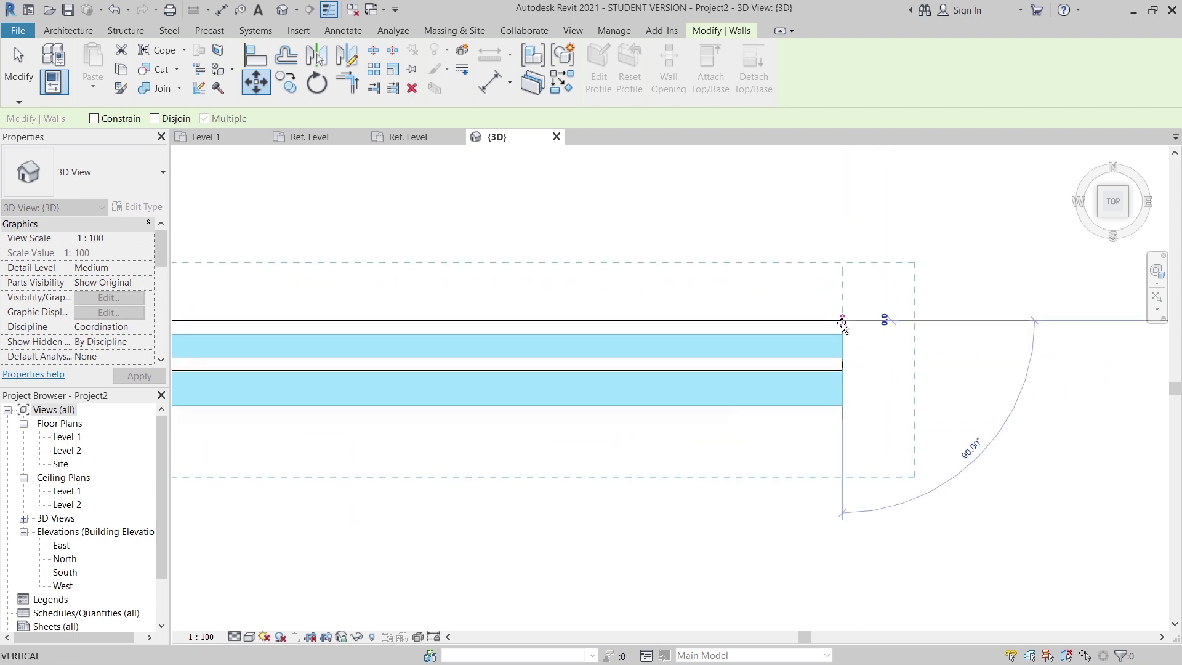
click(842, 419)
click(957, 411)
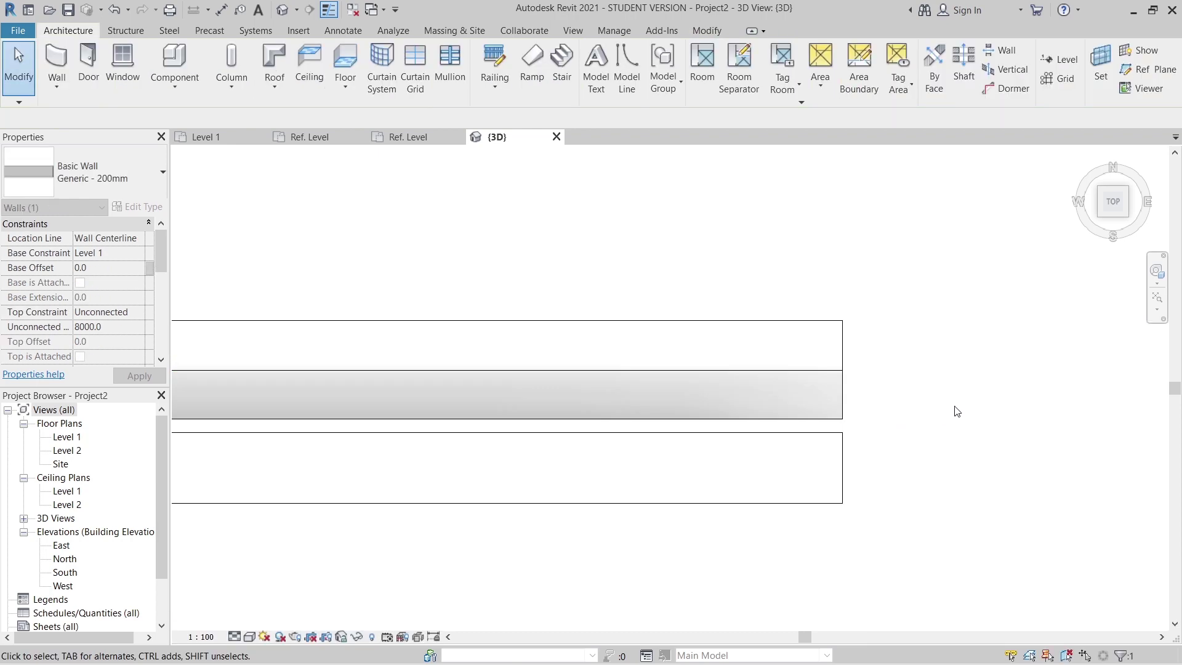
- Move the first curtain wall south in the top view so the back edge of its mullions meets the basic wall's front face
shift+middle_drag(910, 465, 769, 431)
click(569, 382)
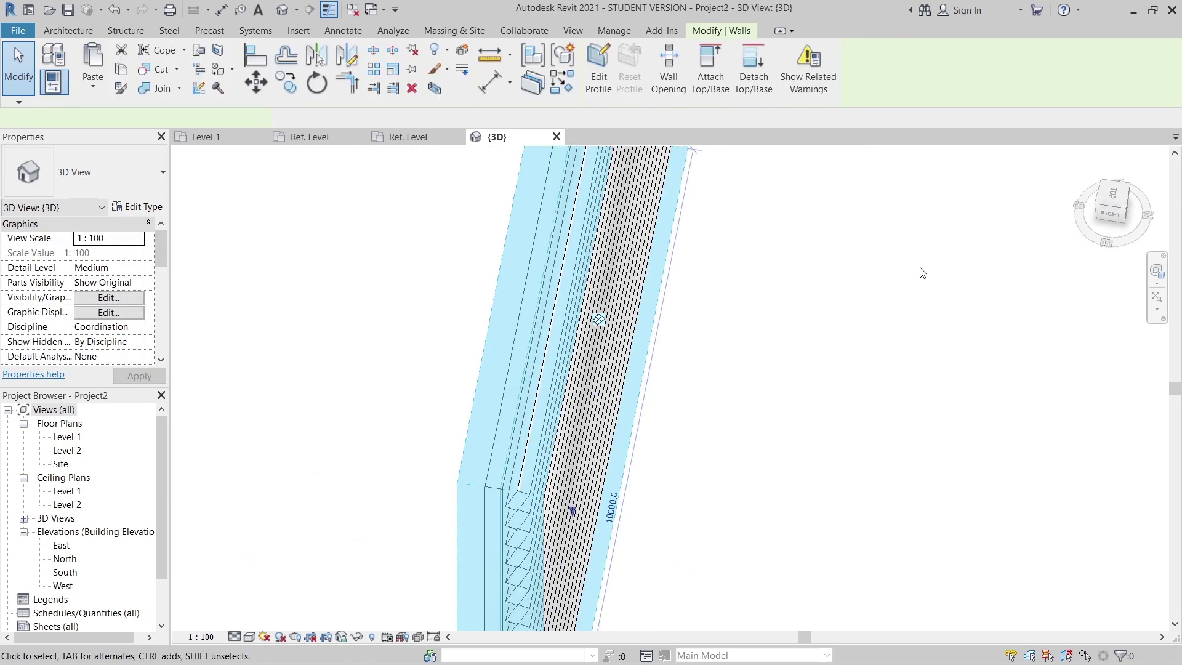
click(1115, 196)
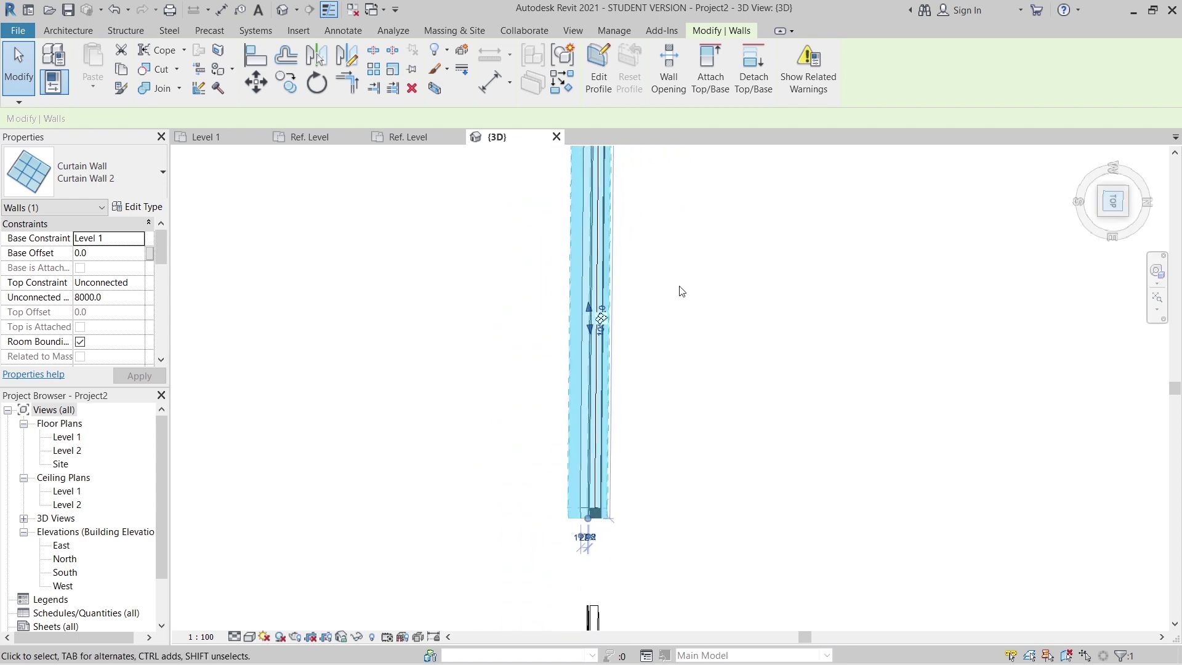
middle_drag(692, 388, 676, 377)
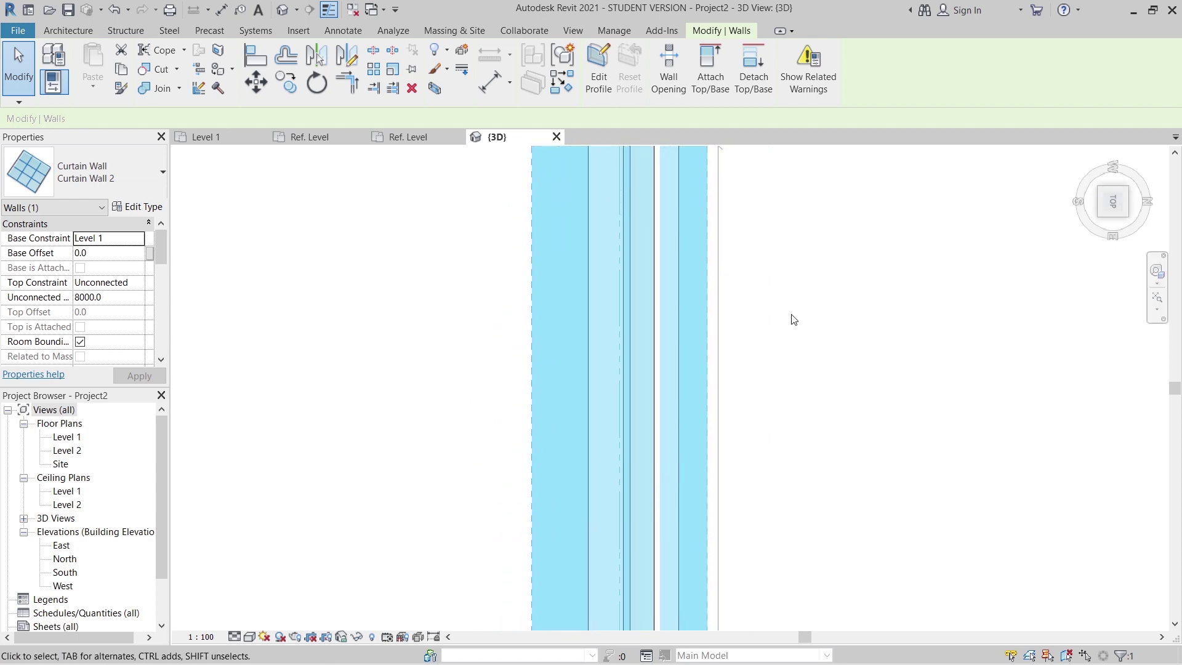
middle_drag(789, 319, 823, 515)
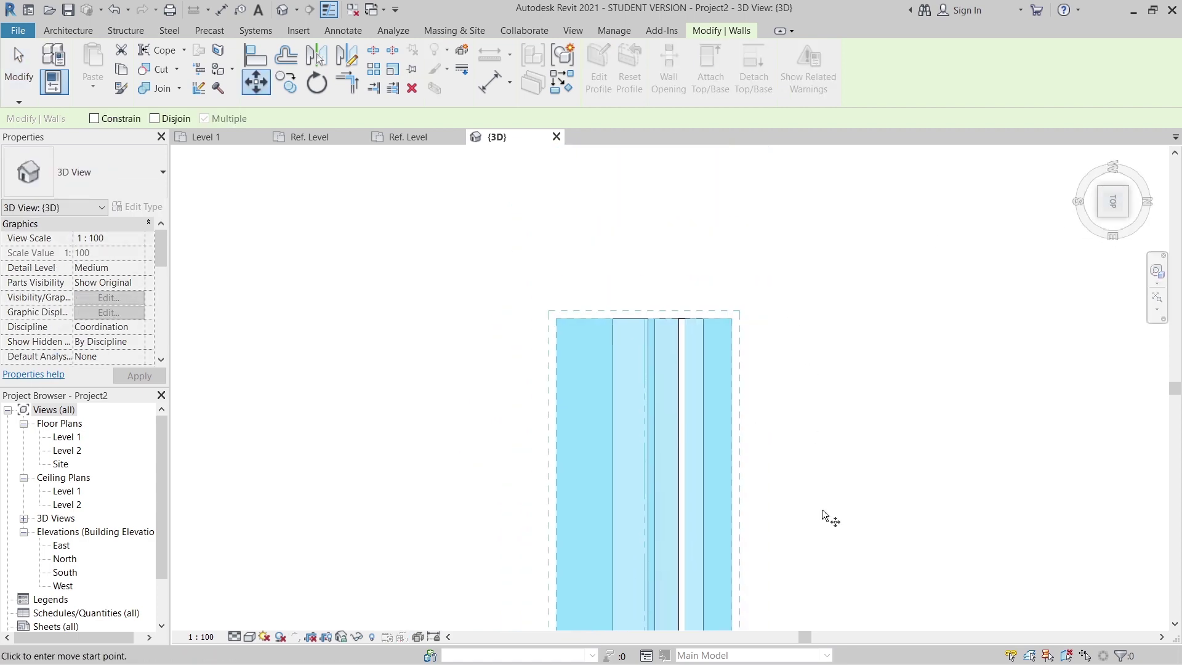
scroll(822, 510, up, 2)
click(642, 217)
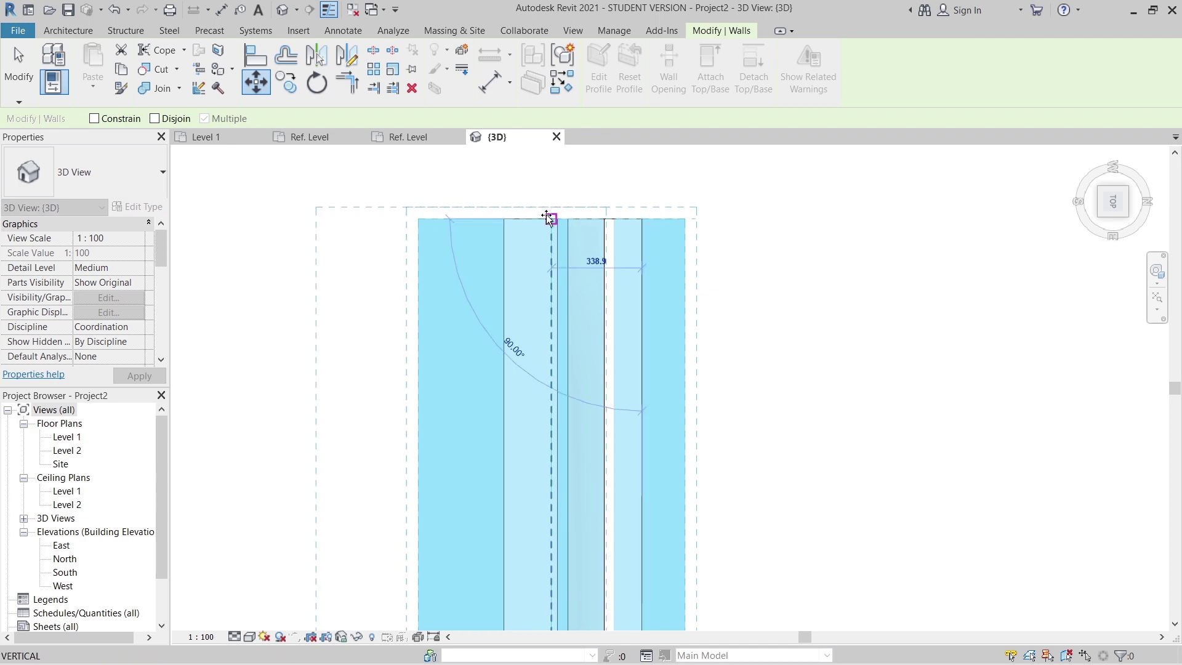
click(504, 223)
scroll(820, 293, down, 5)
key(Escape)
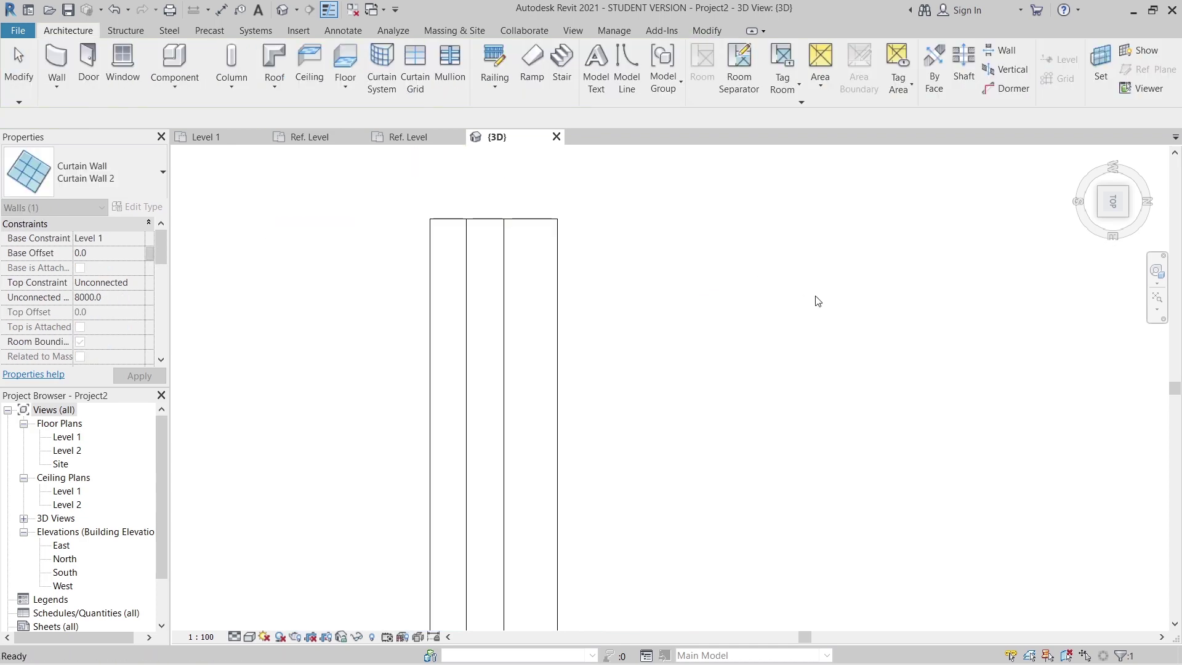
- Duplicate the 200x200 Sq_Edge rectangular mullion type under the name 200x200 Shiplap
shift+middle_drag(688, 362, 797, 326)
scroll(802, 383, up, 2)
shift+middle_drag(802, 382, 508, 283)
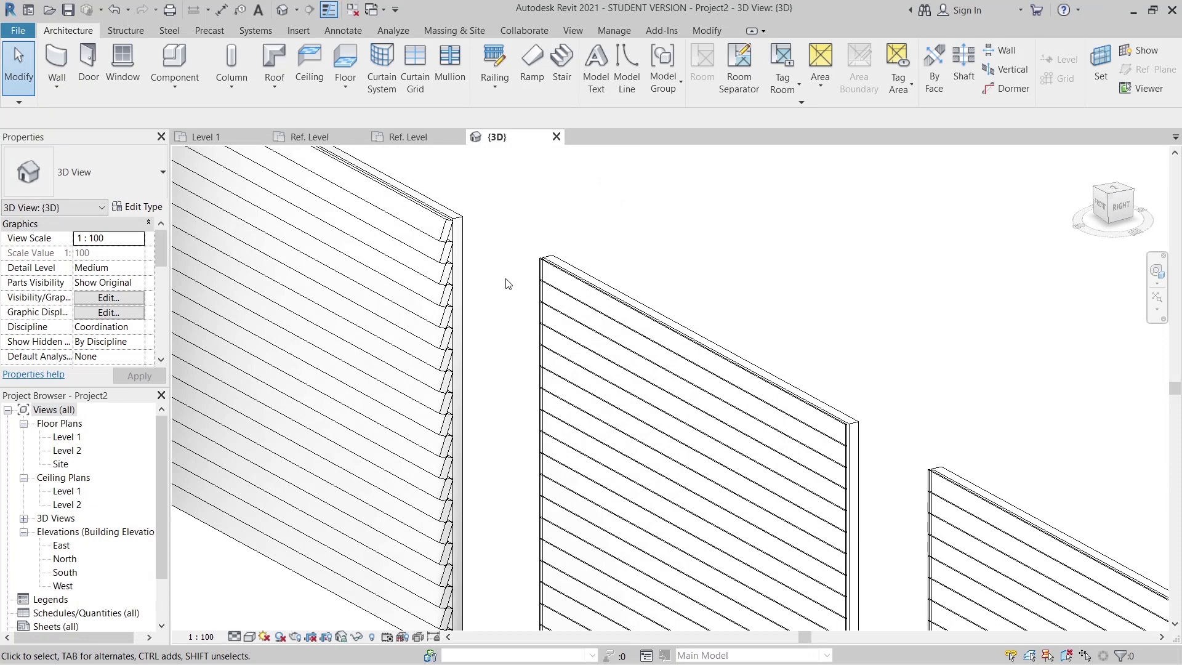
click(562, 284)
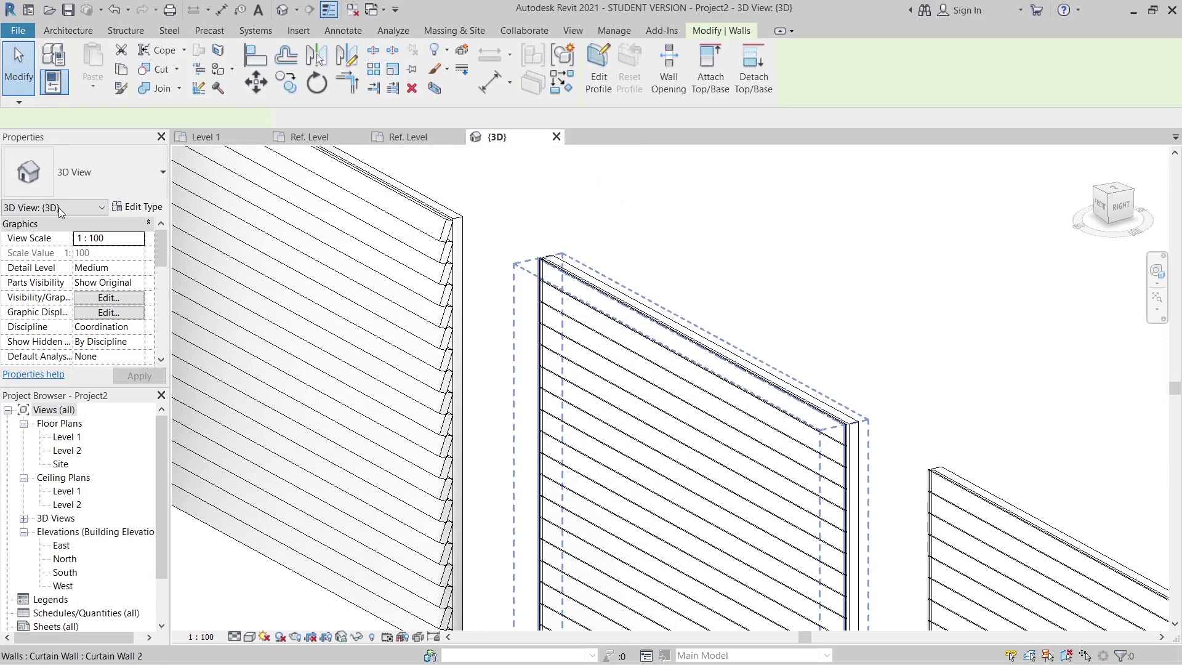
key(Escape)
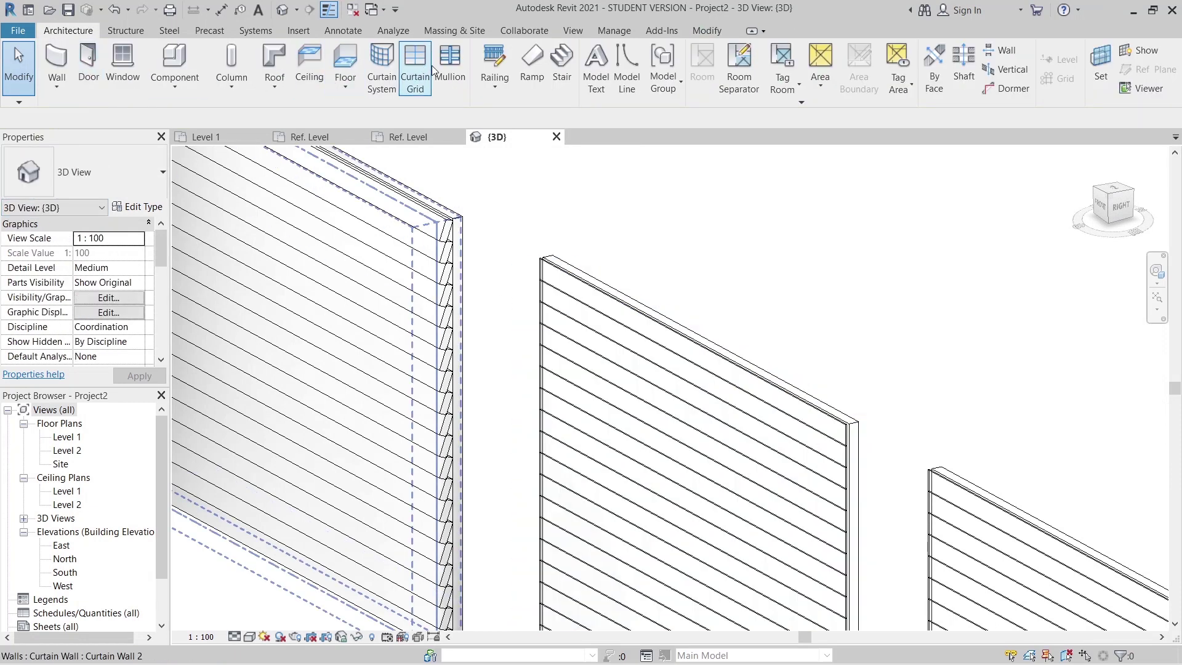
click(452, 71)
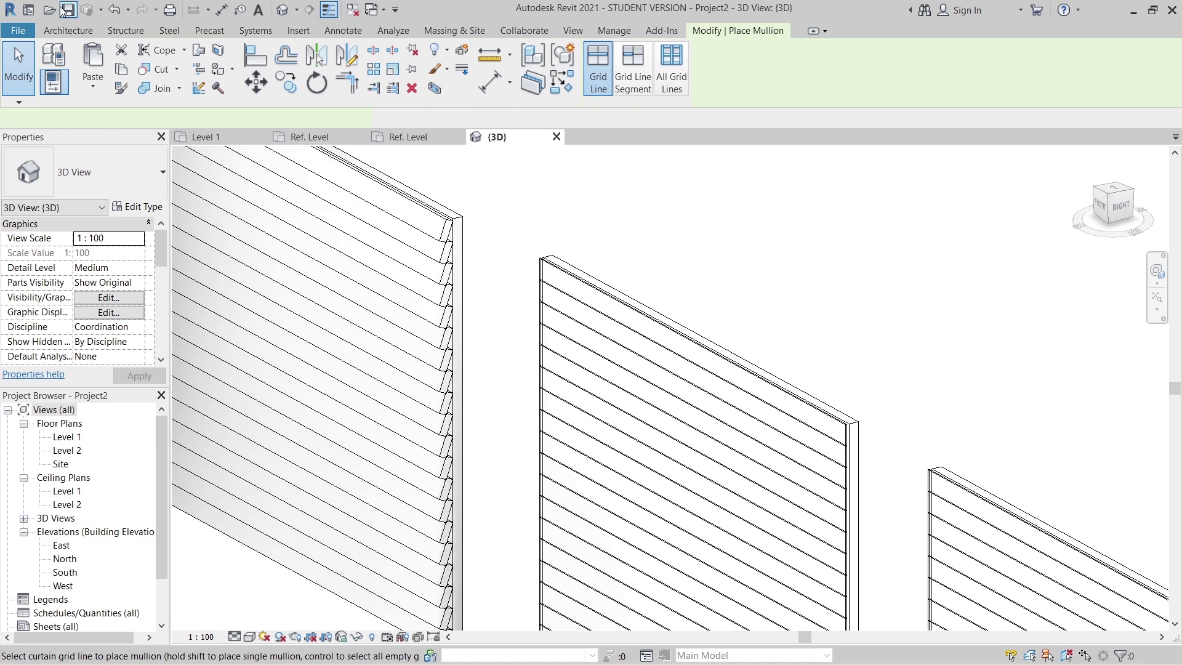
click(138, 206)
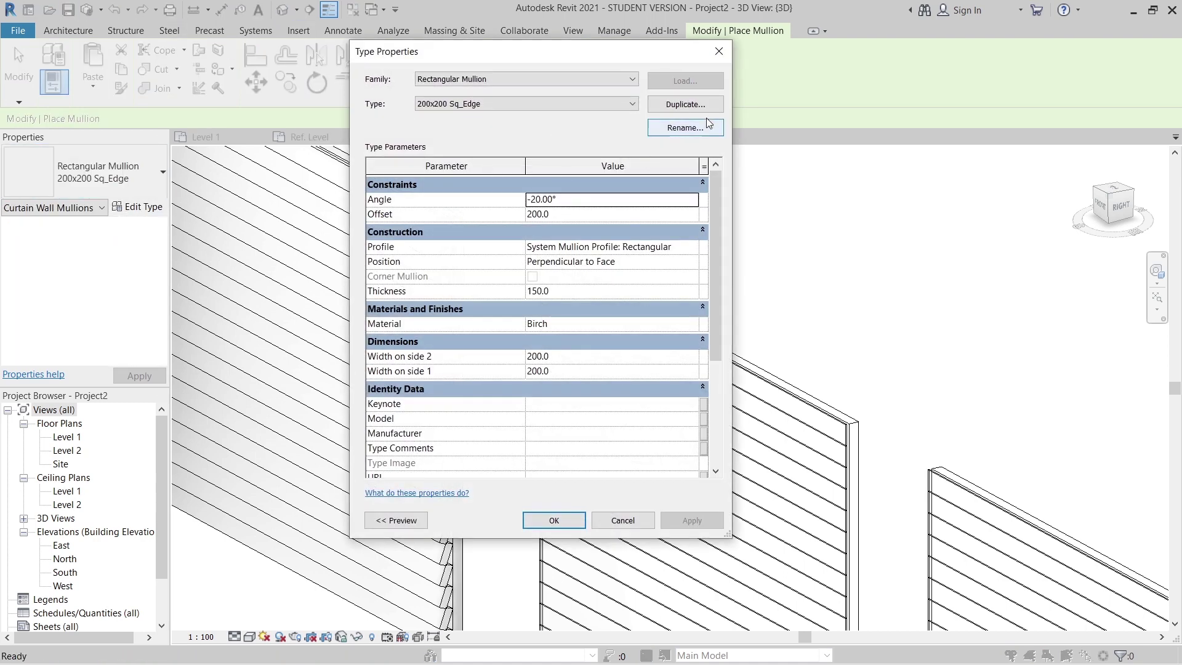
click(685, 104)
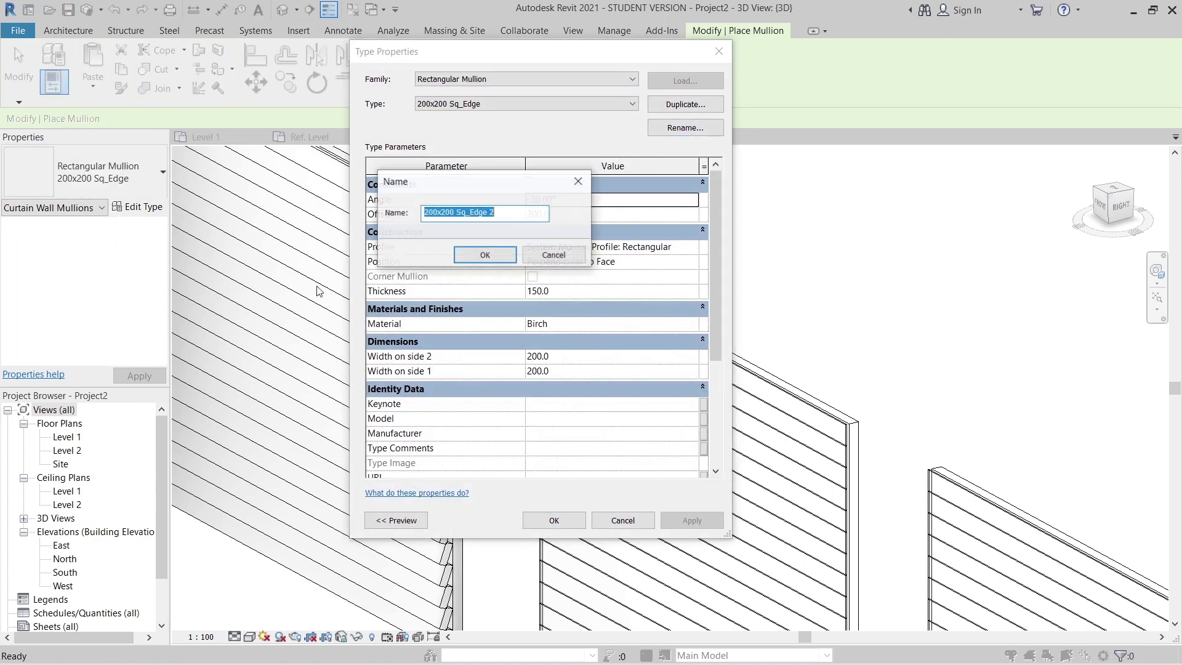
click(515, 216)
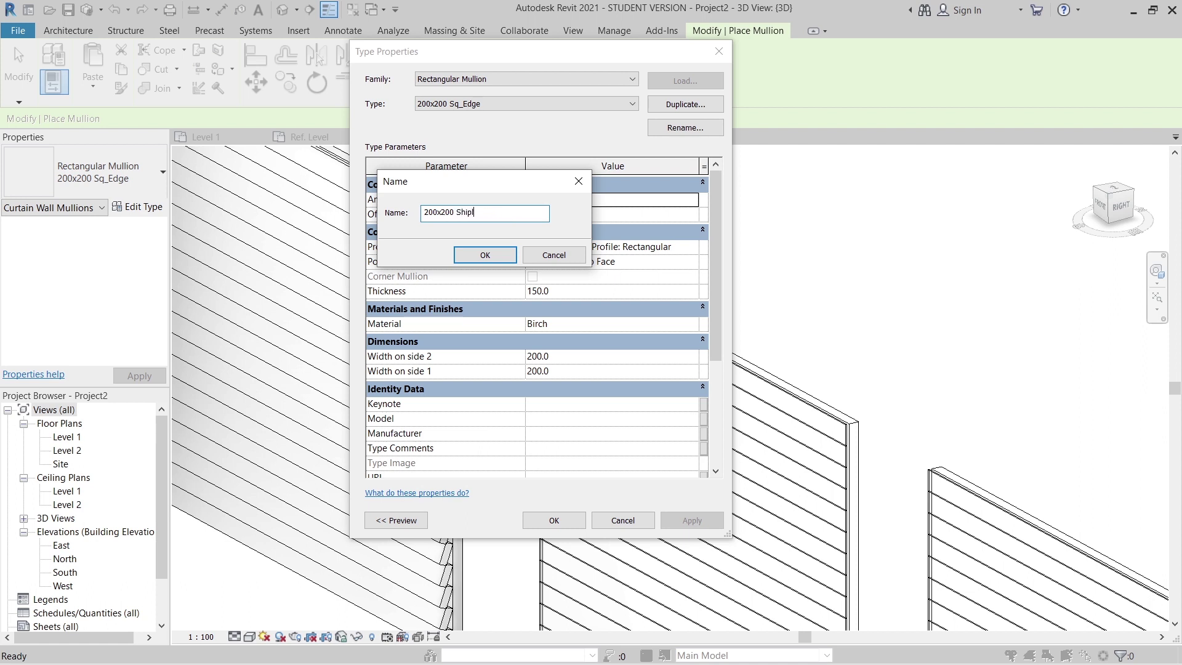
click(488, 254)
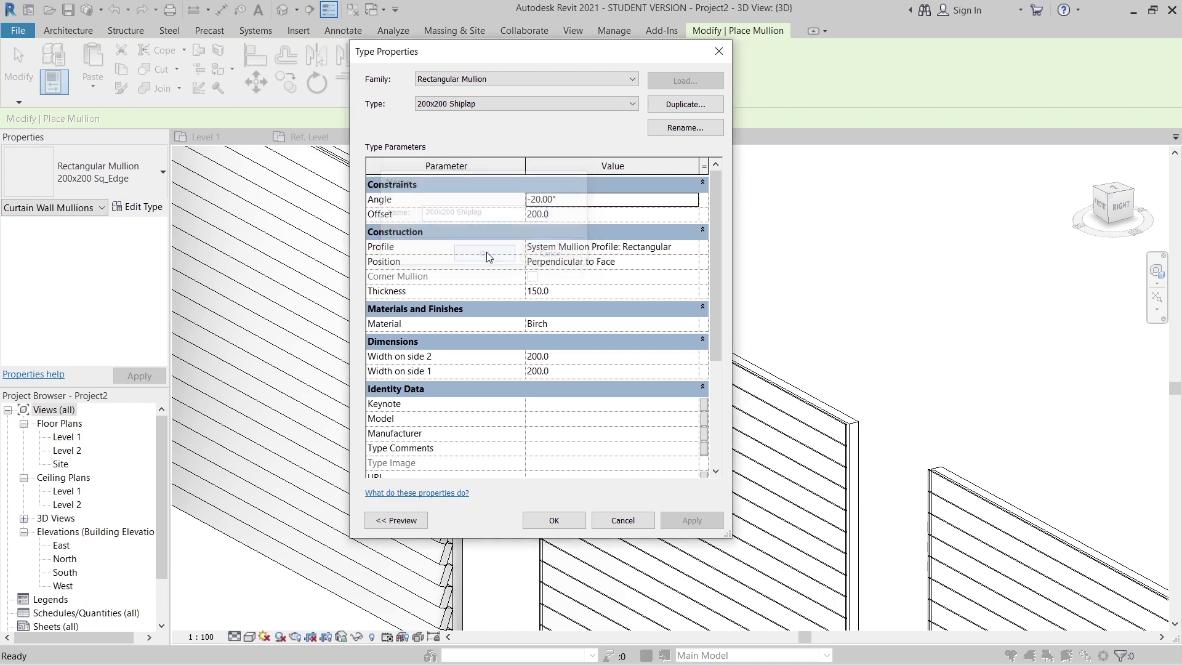
- Set the 200x200 Shiplap type's profile to Family7 : Family7 and its angle to 0°, and accept the type properties
click(687, 249)
click(692, 247)
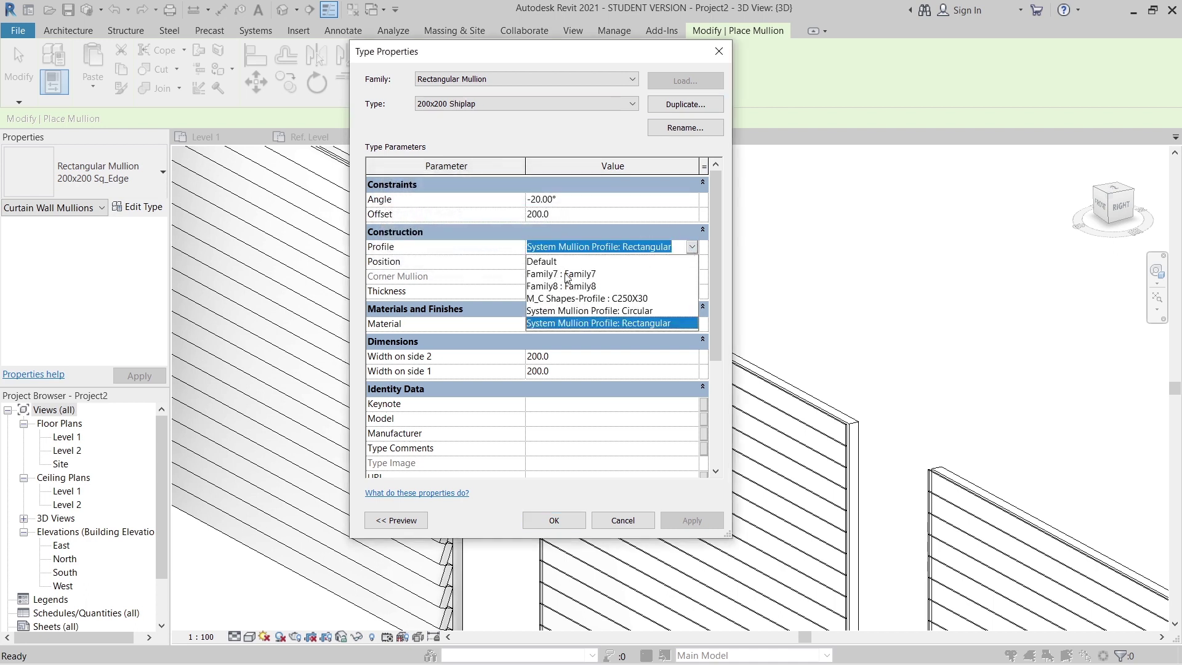
click(588, 276)
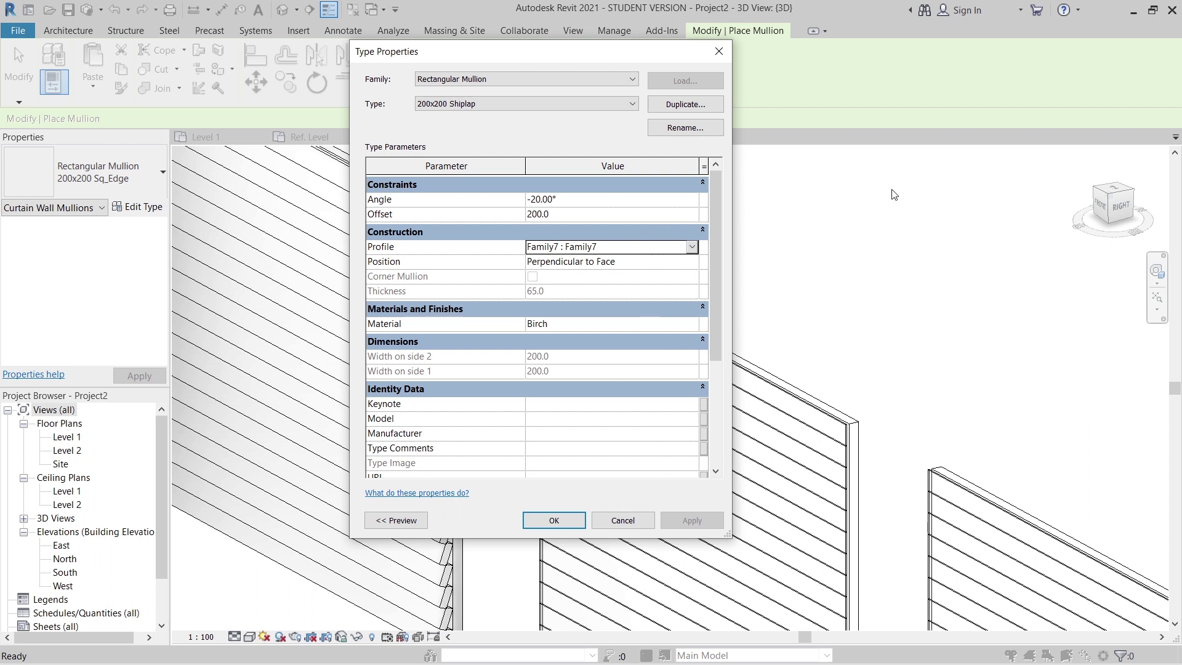
click(592, 199)
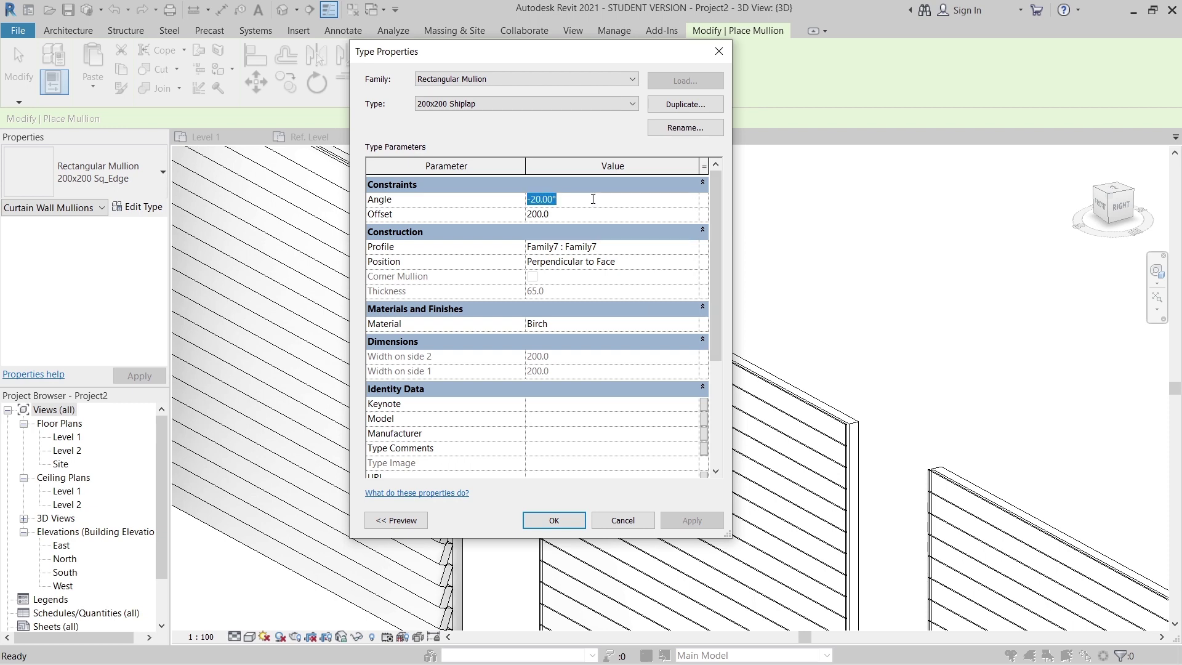
text(0)
key(Return)
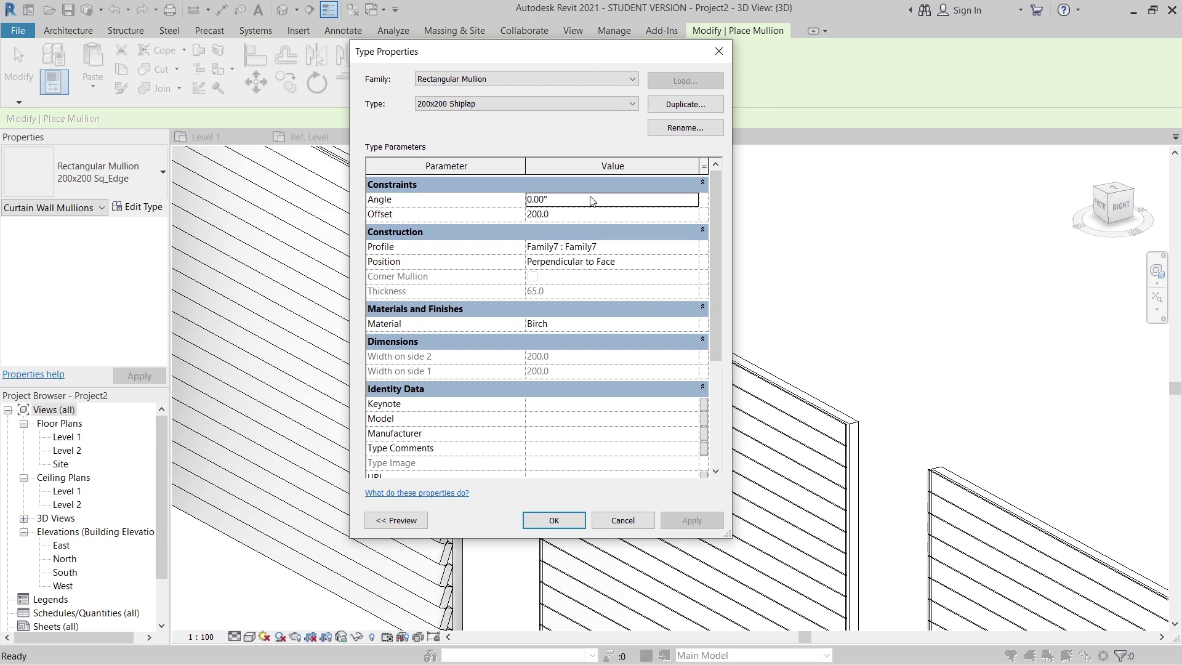
click(556, 520)
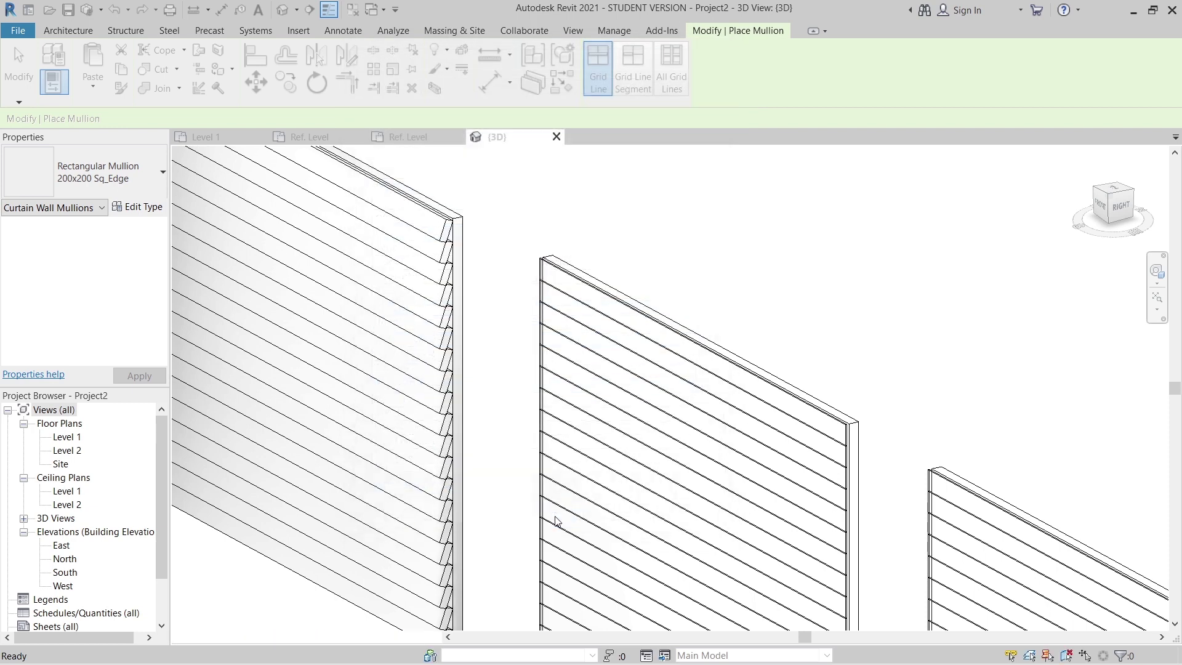
- Place 200x200 Shiplap mullions on all grid lines of the middle curtain wall
click(671, 69)
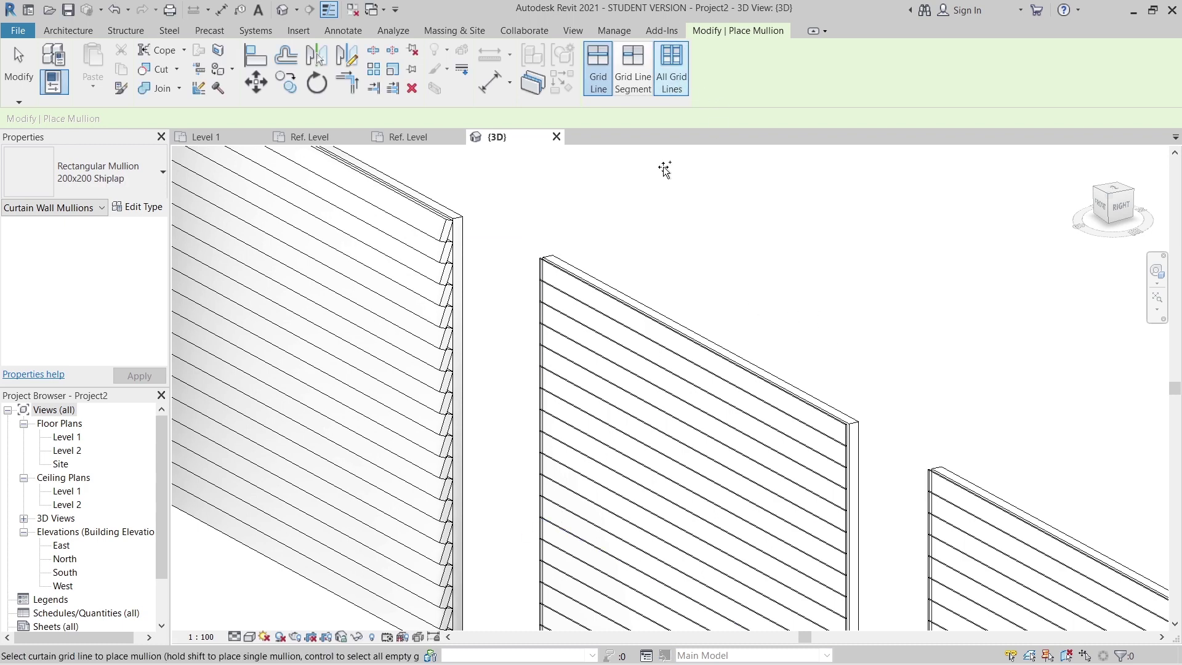
click(696, 283)
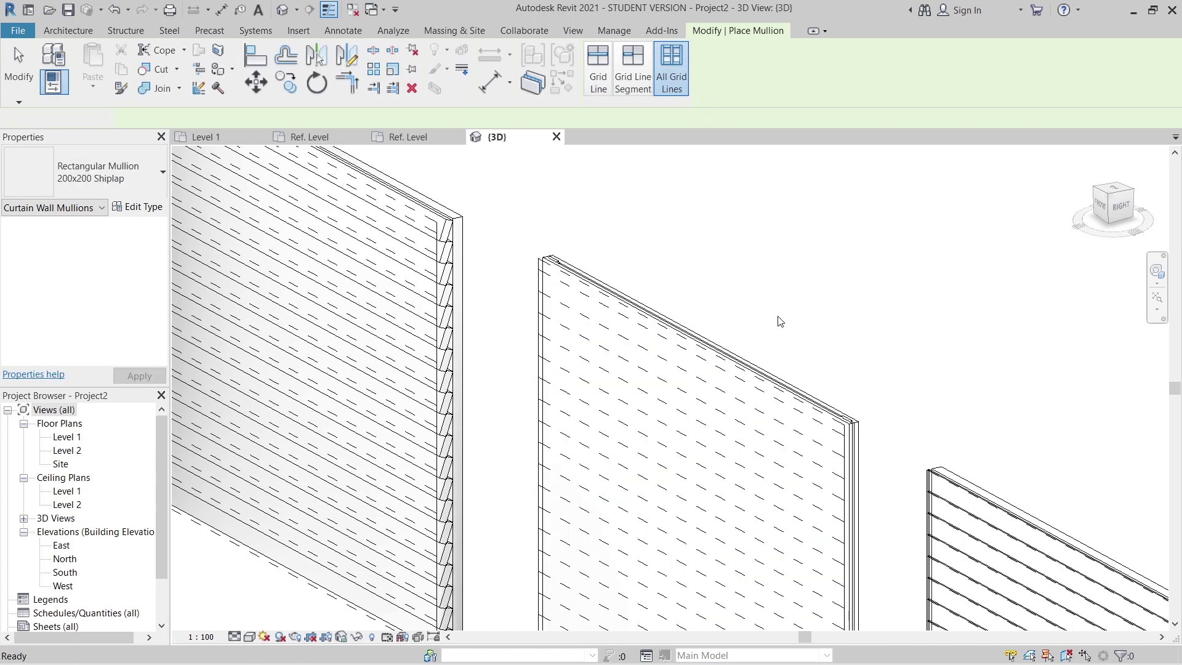
key(Escape)
key(Escape)
- In the top view, move the middle curtain wall 200 mm south so its shiplap mullions sit against the basic wall's front face
click(705, 333)
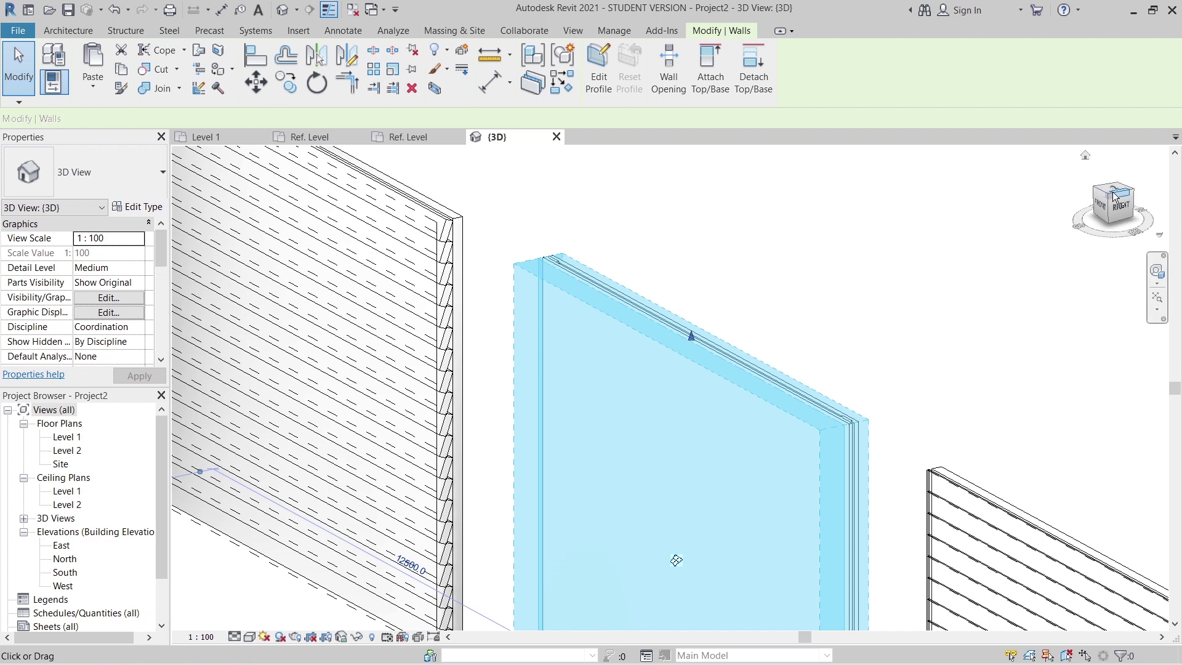
click(1114, 196)
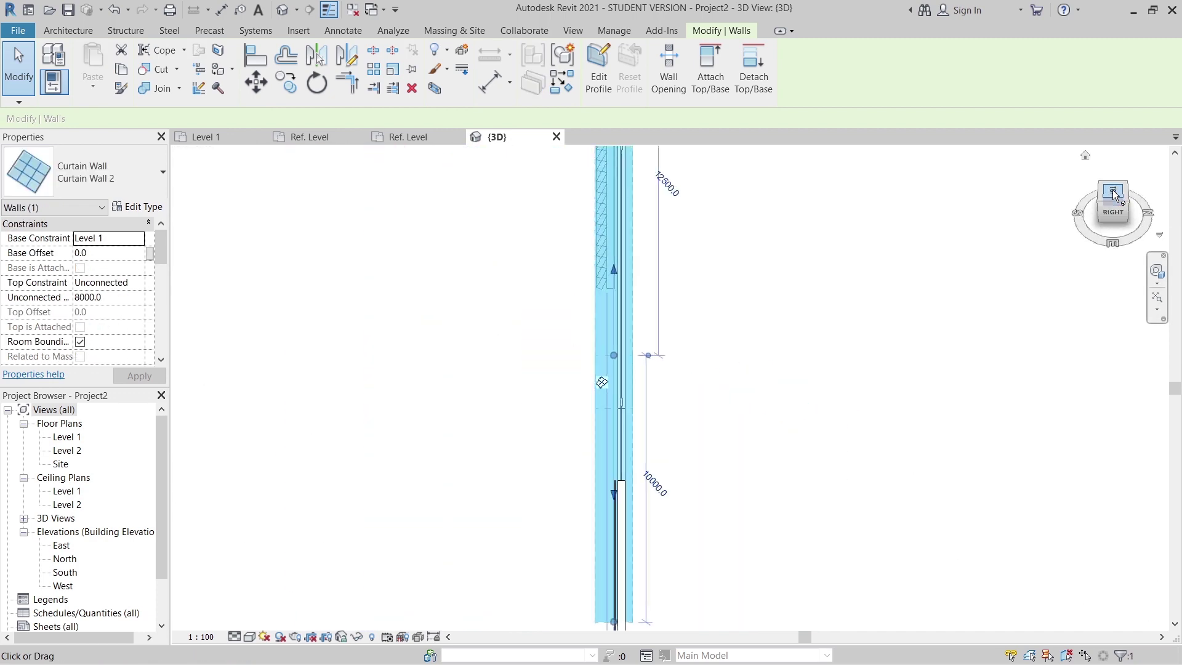
scroll(688, 257, up, 3)
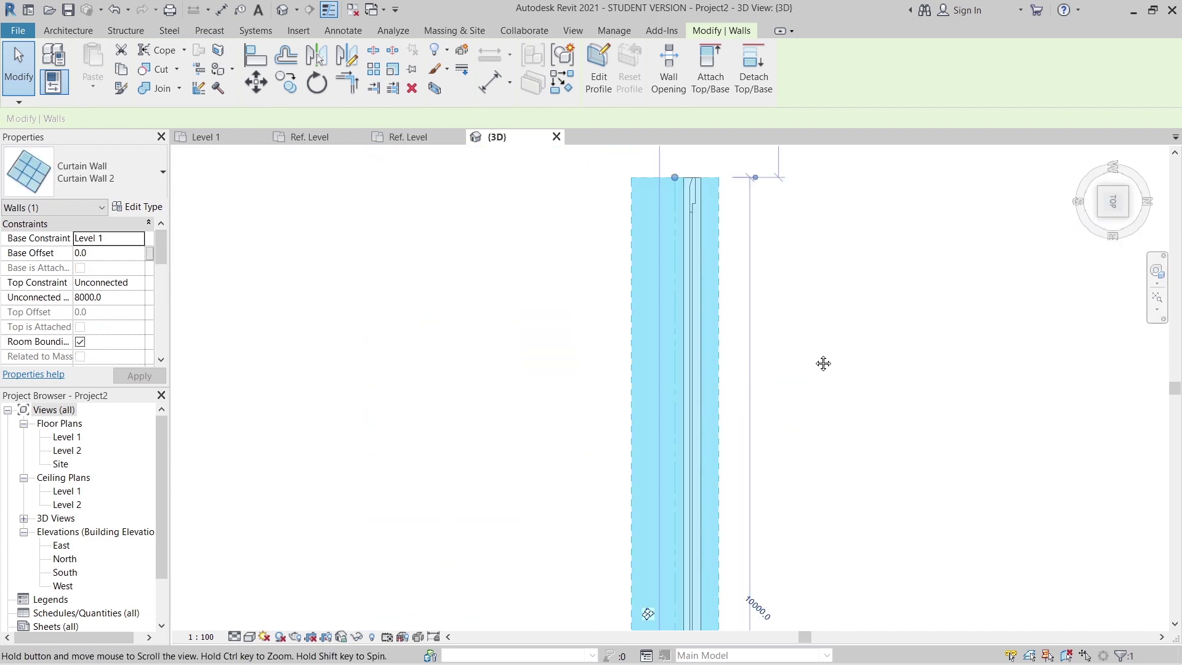
middle_drag(822, 361, 736, 327)
scroll(735, 381, up, 1)
key(m)
key(v)
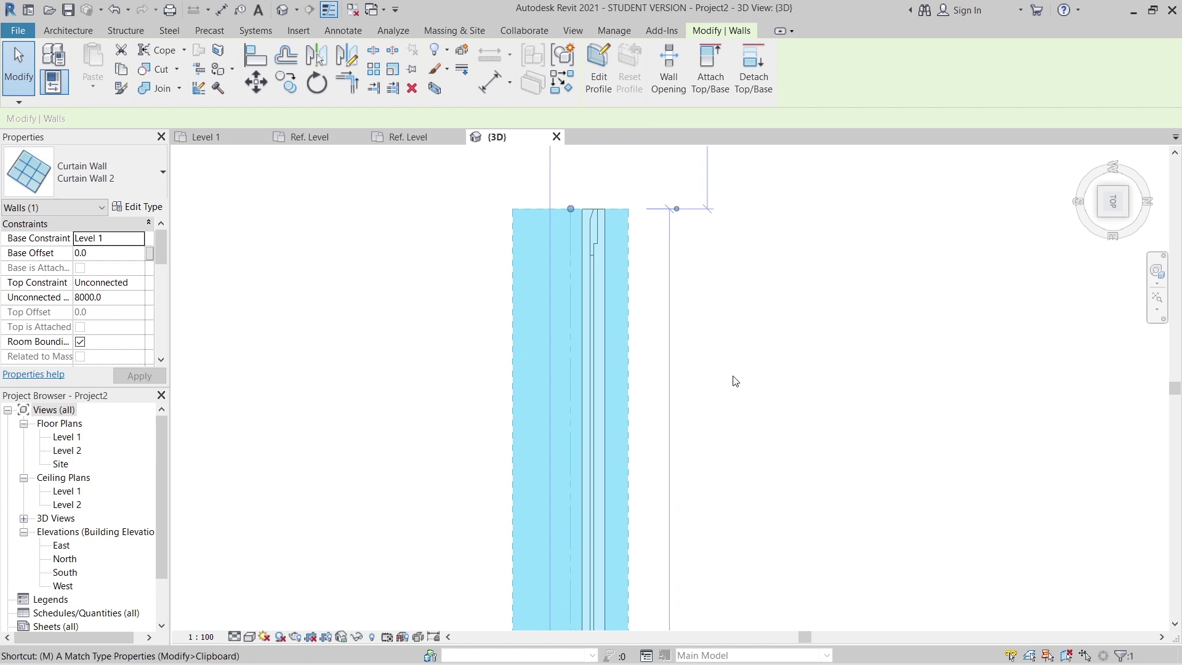
scroll(732, 374, up, 1)
middle_drag(633, 309, 628, 303)
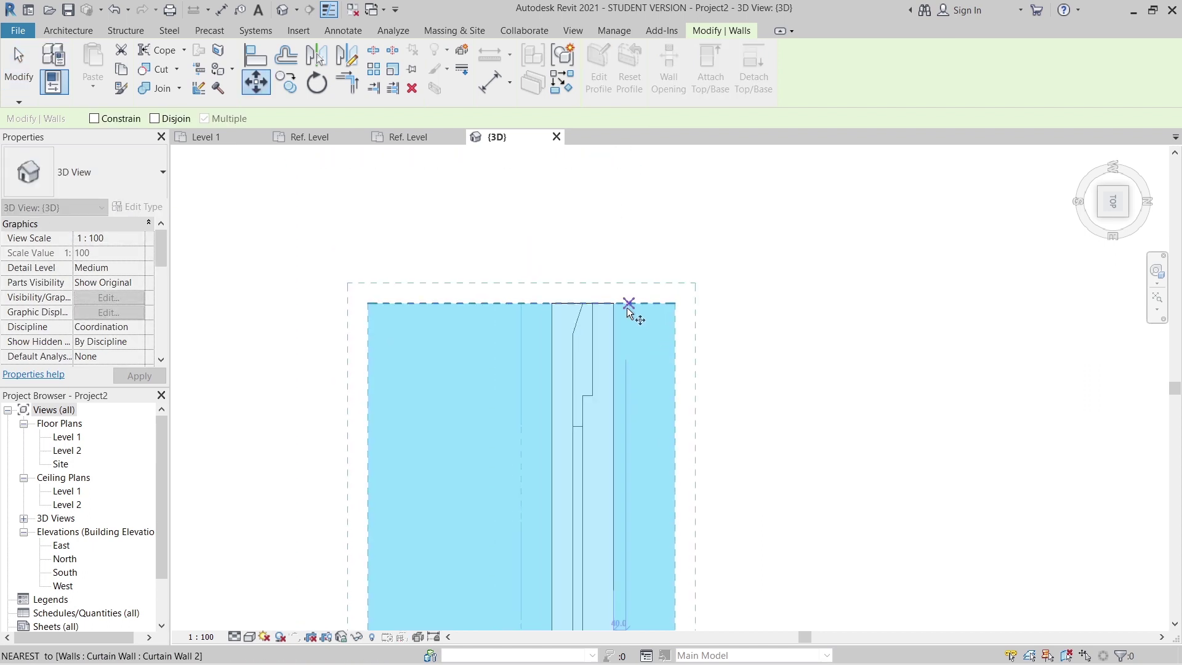
click(613, 303)
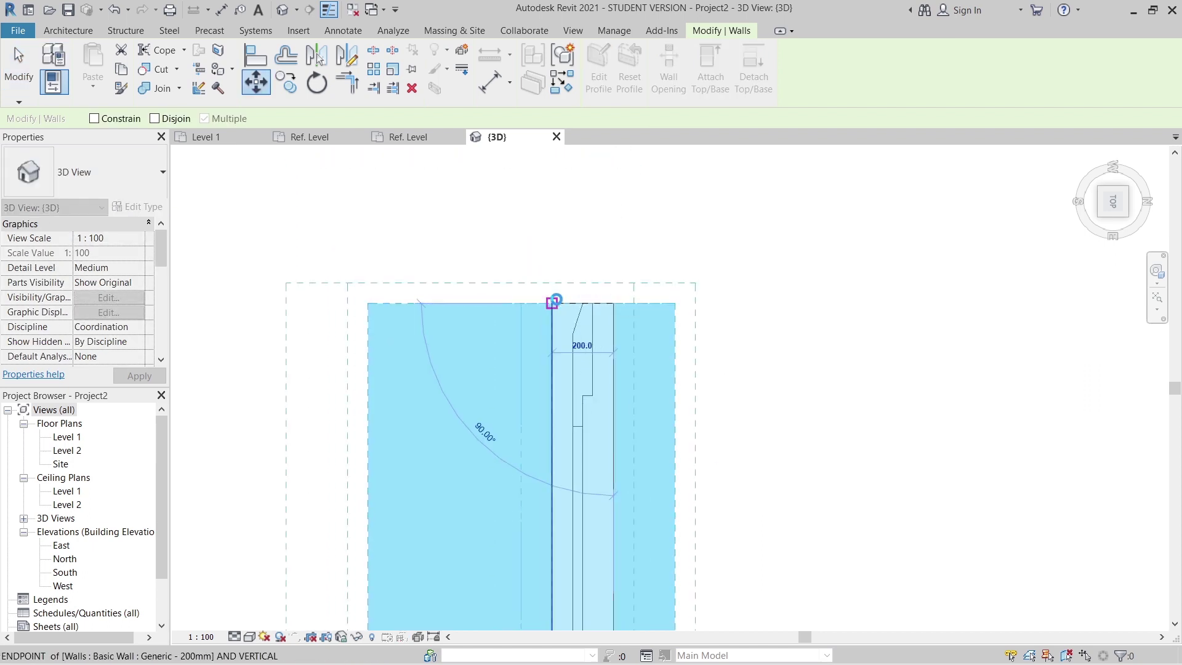
key(Escape)
key(Escape)
middle_drag(742, 298, 862, 311)
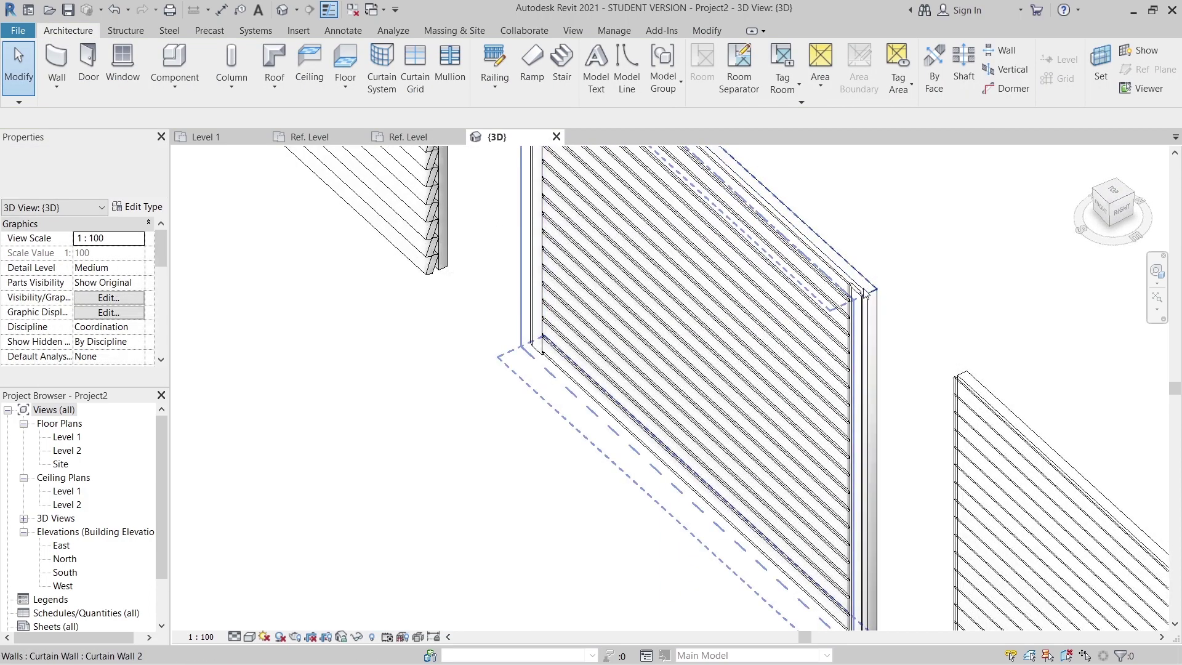
- Delete all vertical shiplap mullions along the grid line at the east end of the middle curtain wall
scroll(861, 313, up, 3)
right_click(864, 303)
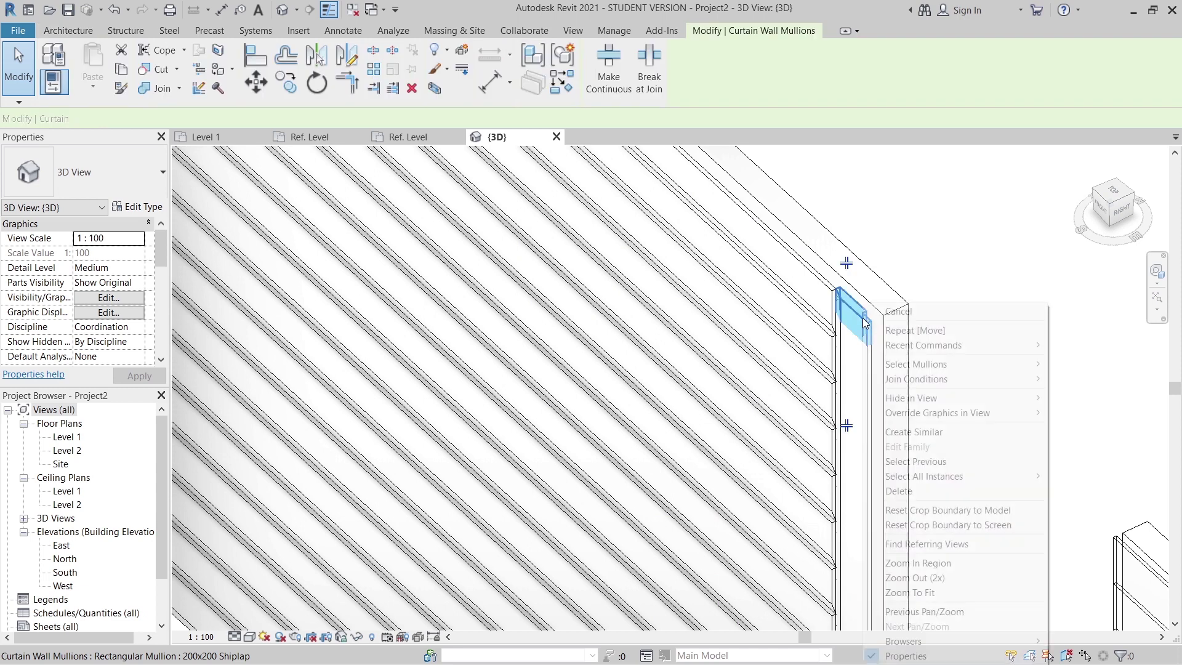
mouse_move(917, 367)
click(1084, 365)
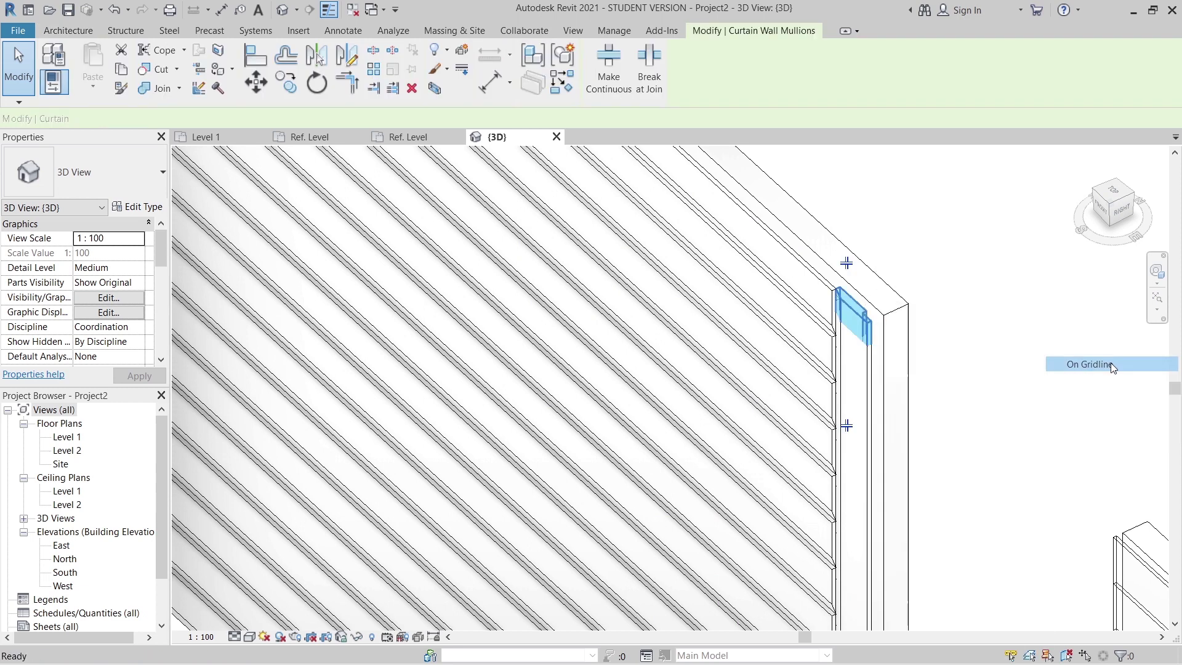
key(Delete)
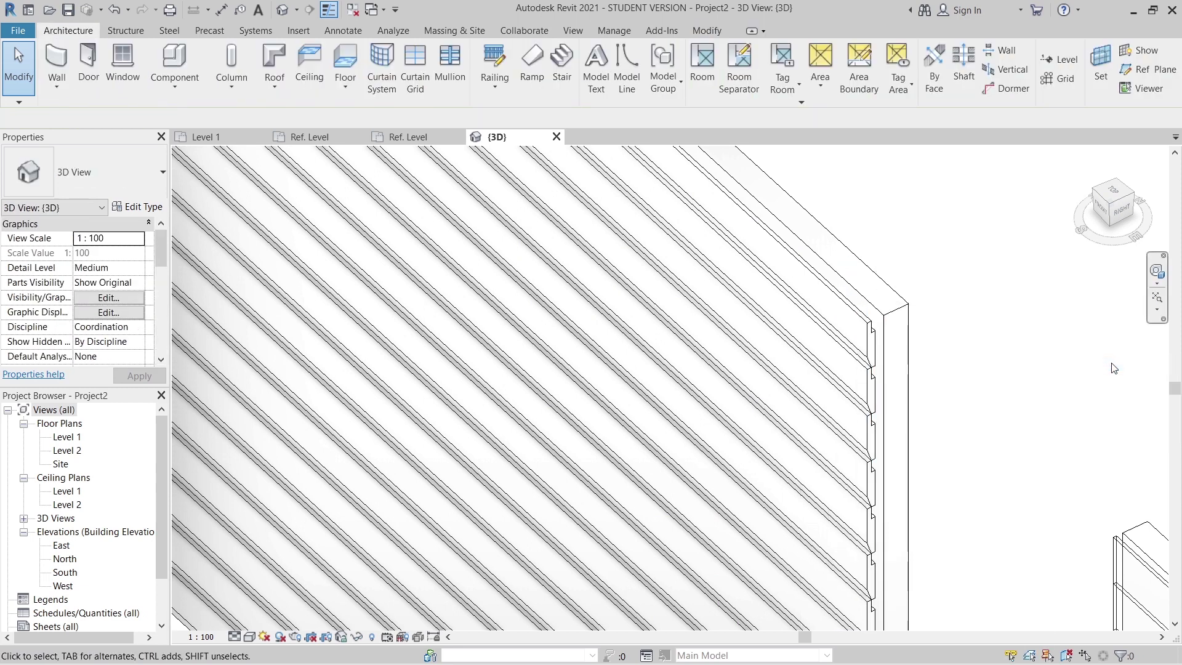
- Remove all vertical shiplap mullions along the grid line at the west end of the middle curtain wall
scroll(975, 379, down, 5)
scroll(560, 256, up, 5)
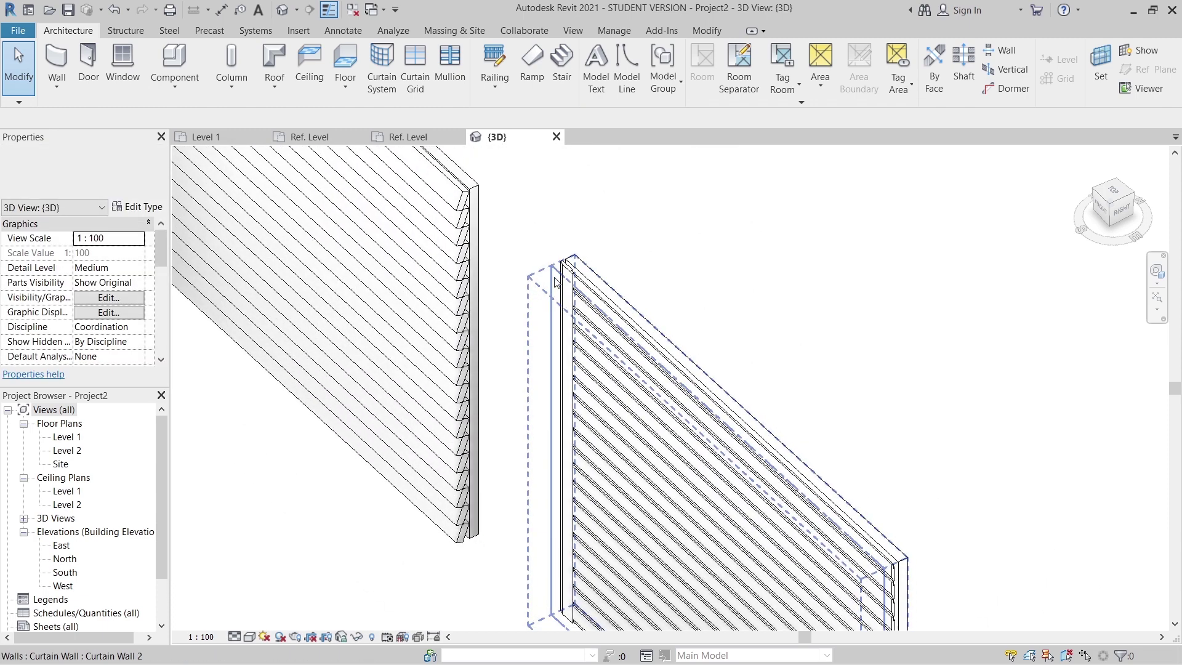
click(560, 256)
right_click(560, 255)
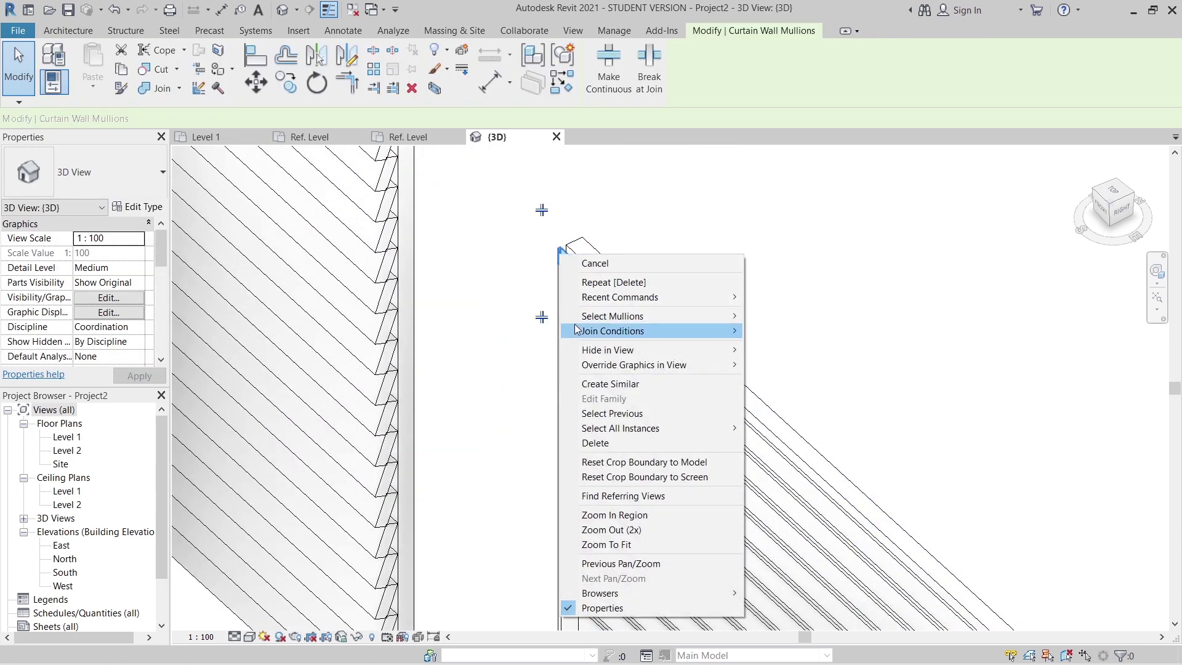
mouse_move(619, 323)
click(780, 315)
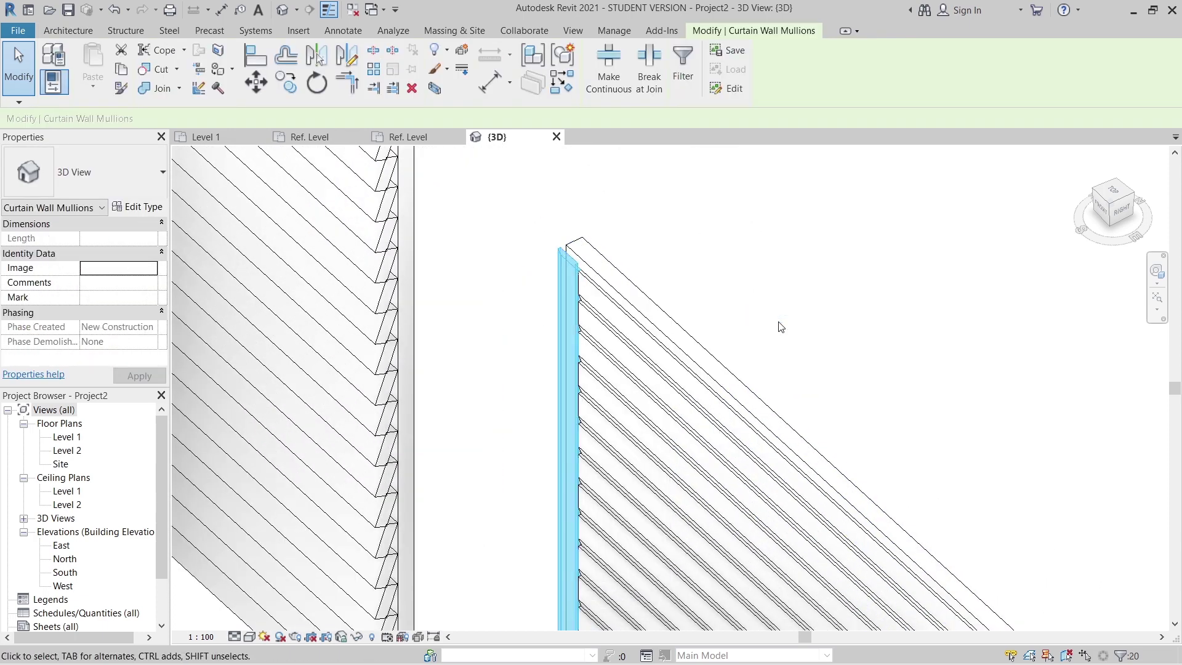
key(Escape)
- Examine the shiplap boards' end profile on the middle wall and compare it with the siding on the neighbouring walls
scroll(800, 332, down, 4)
shift+middle_drag(801, 332, 677, 246)
scroll(718, 229, up, 5)
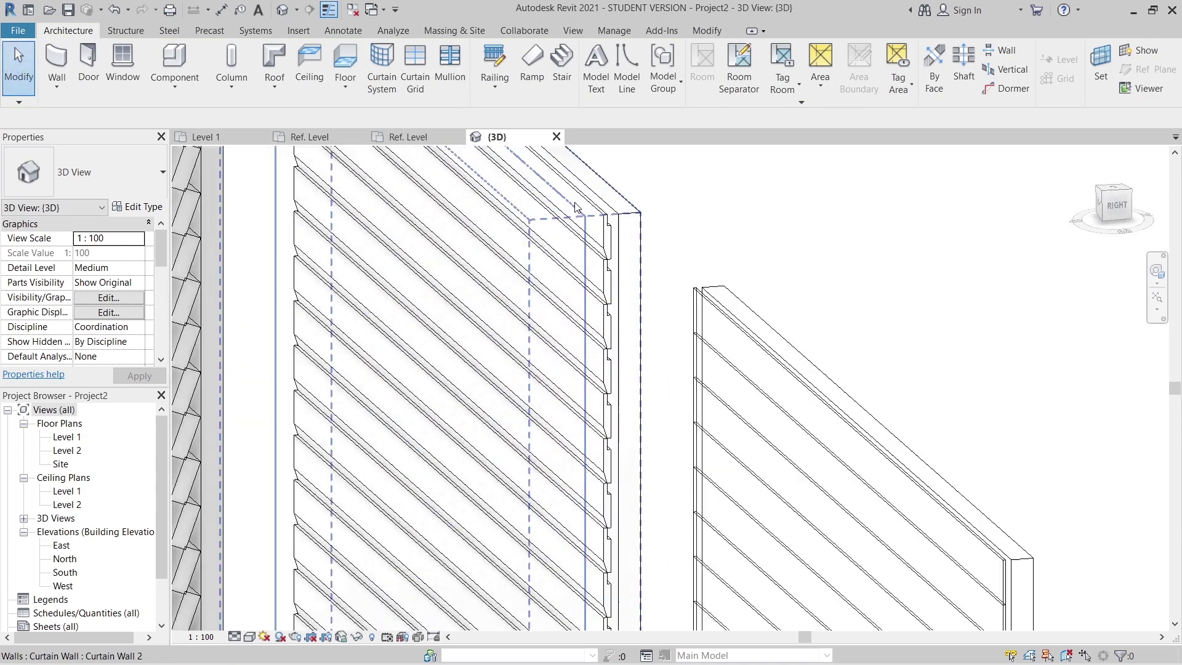
scroll(623, 350, up, 3)
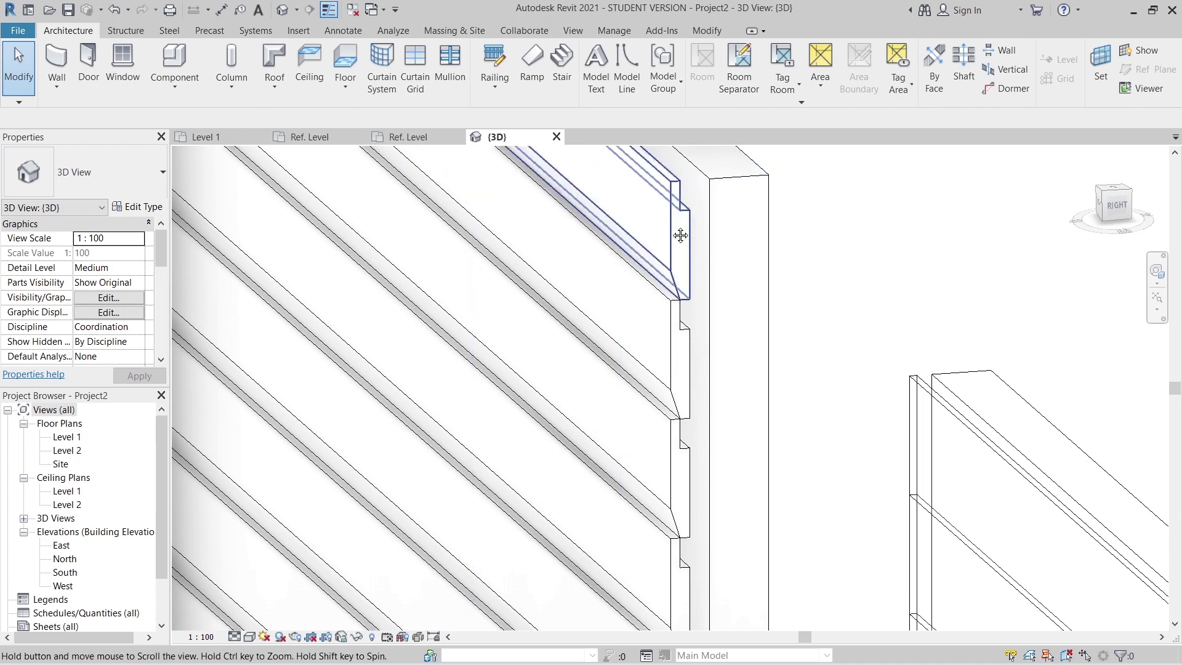
shift+middle_drag(623, 351, 612, 464)
scroll(634, 464, down, 5)
scroll(615, 401, down, 2)
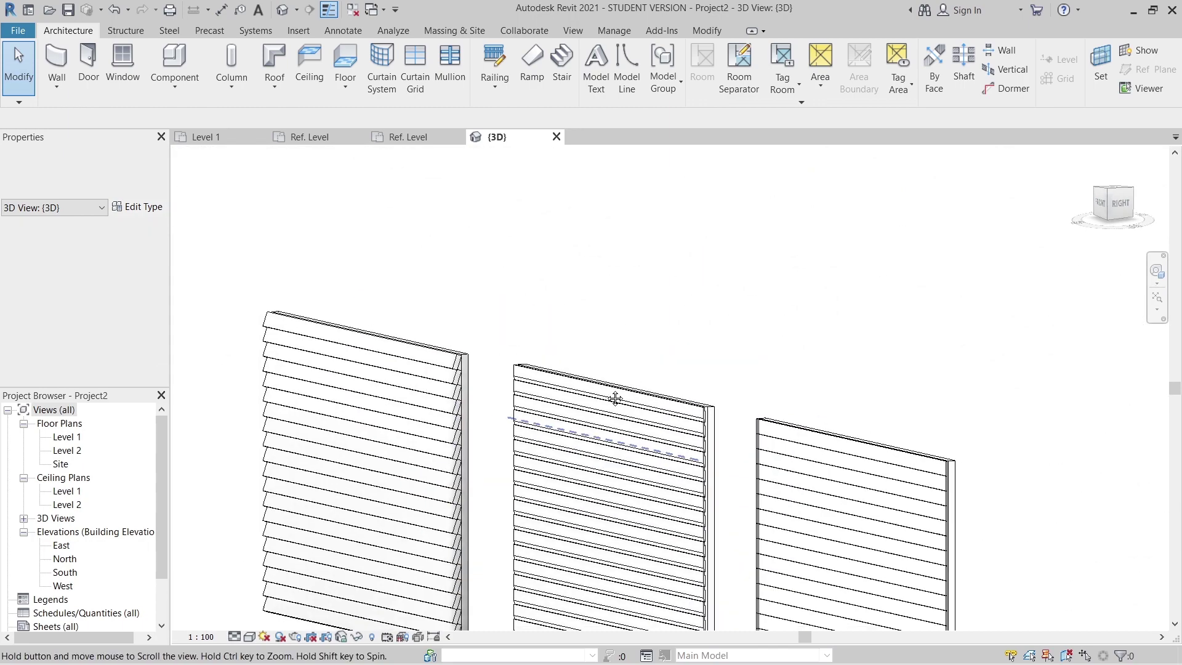
shift+middle_drag(615, 401, 677, 349)
- Duplicate the 200x200 Shiplap mullion type under the name 200x200 feather Edge
scroll(677, 350, up, 3)
scroll(757, 211, up, 1)
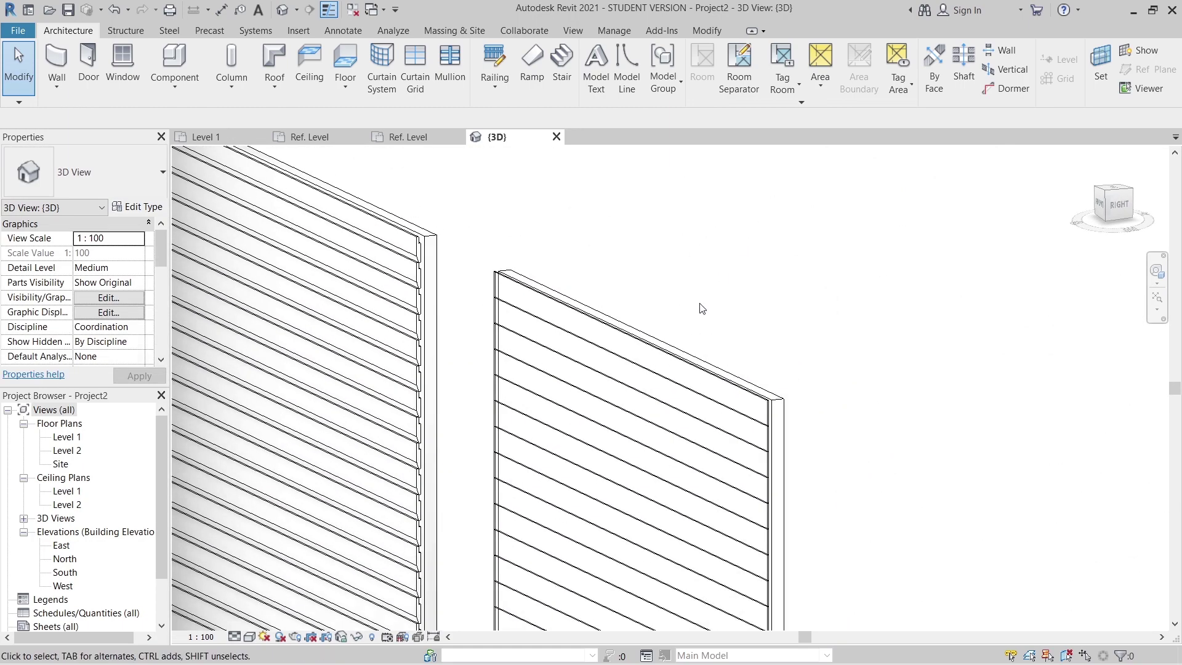
scroll(702, 308, up, 2)
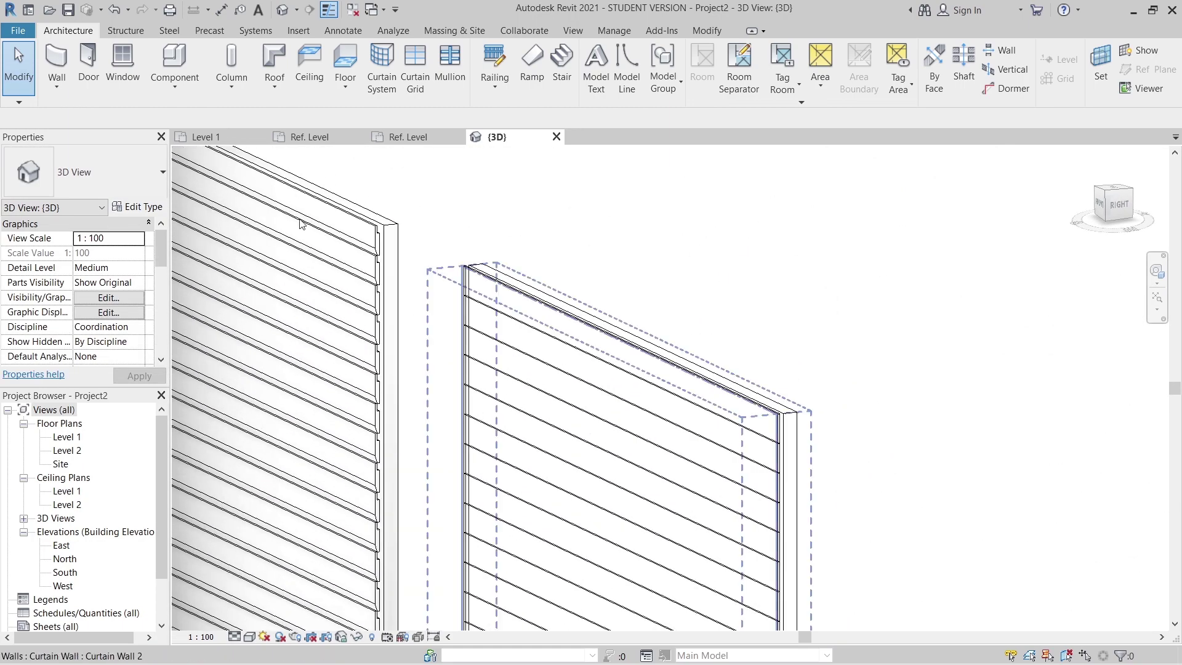
click(446, 62)
click(137, 206)
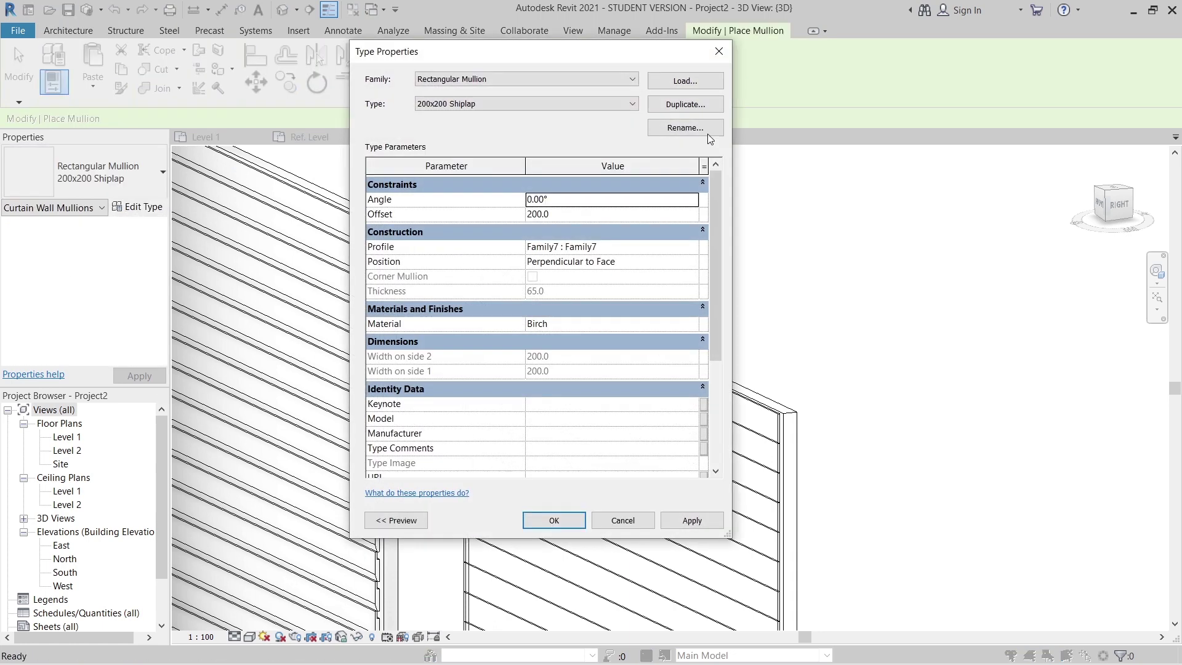
click(681, 109)
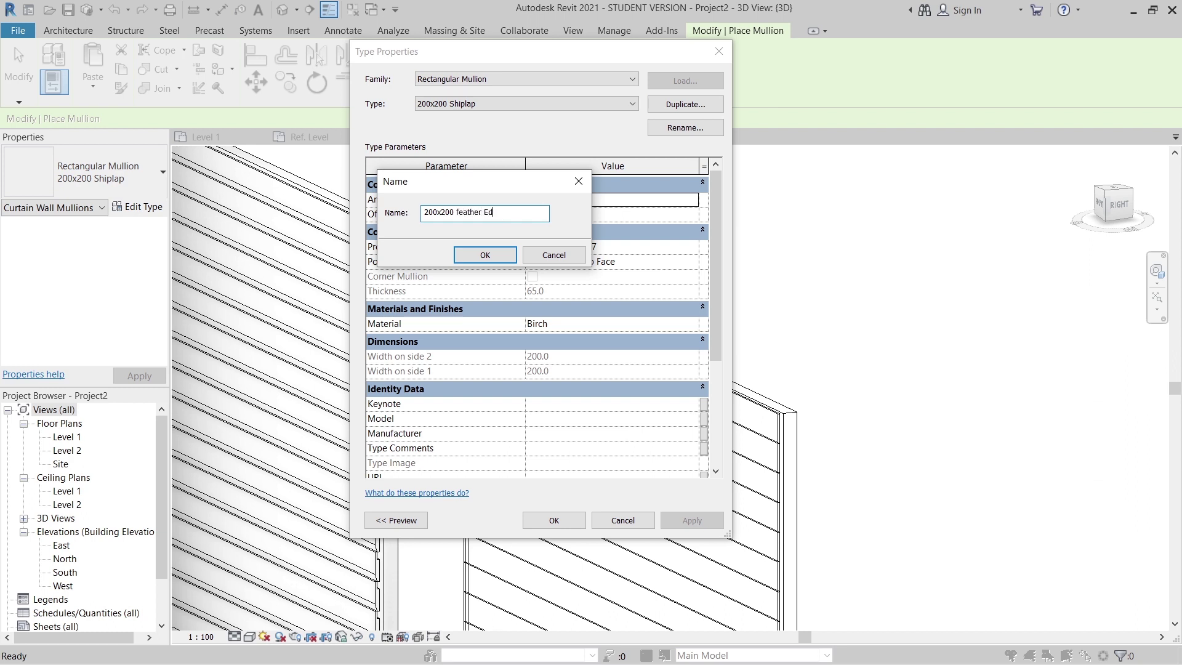
key(Return)
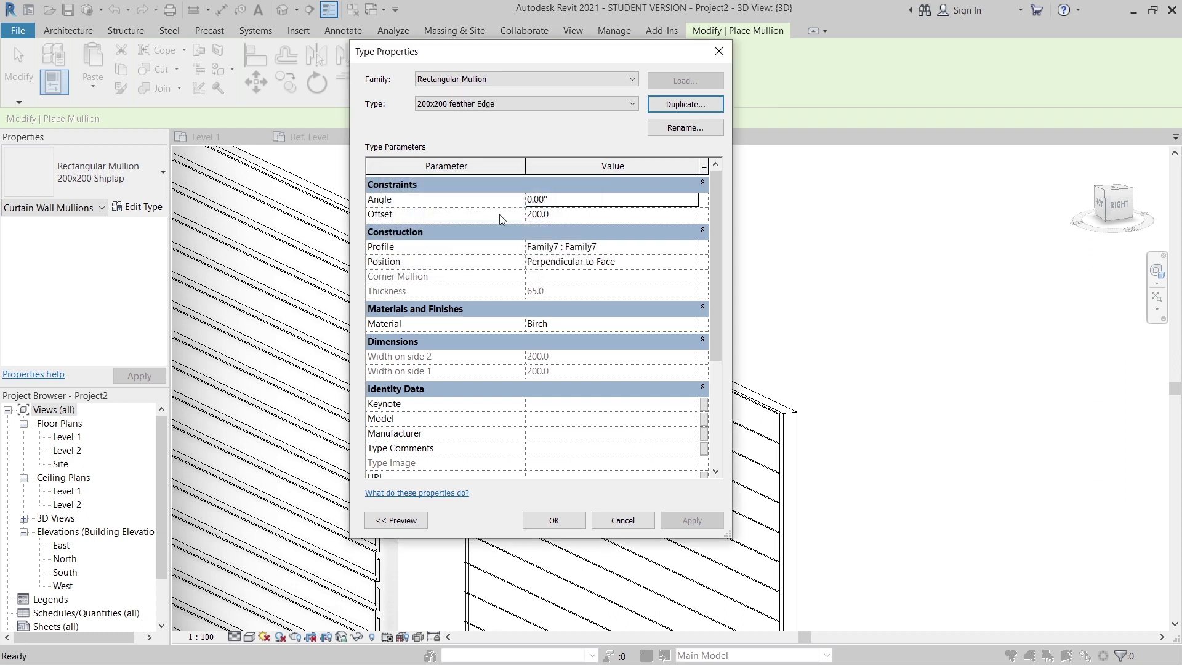
- Set the 200x200 feather Edge type's profile to Family8 : Family8 and place its mullions on all grid lines of the third curtain wall
click(691, 248)
click(585, 286)
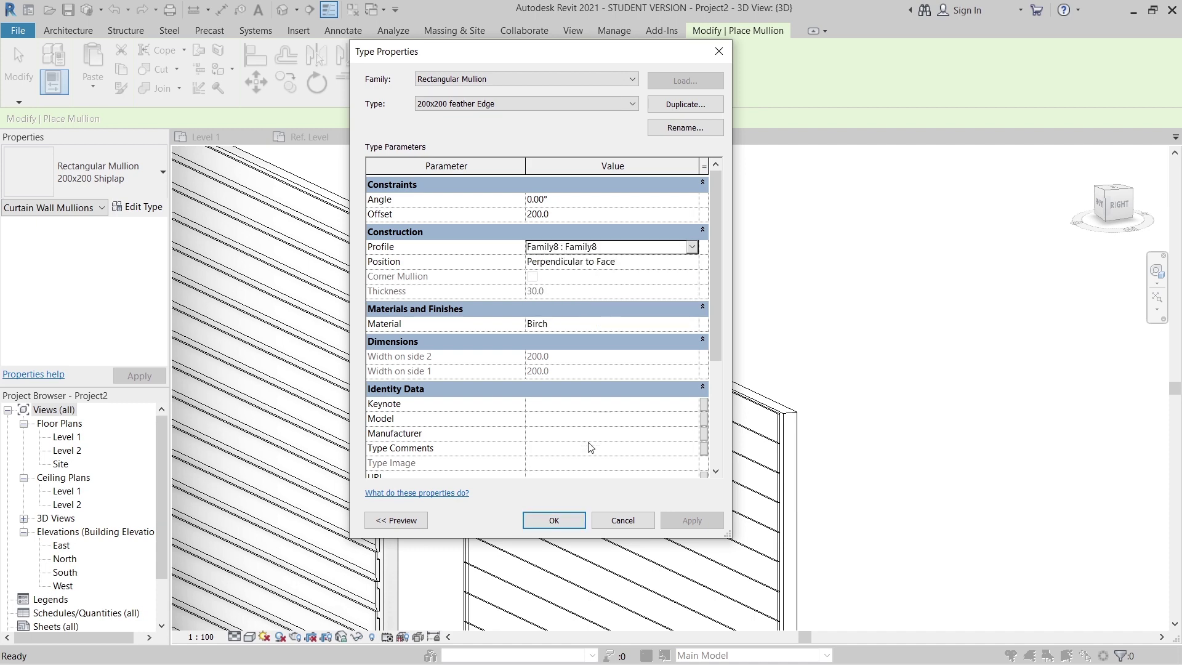
click(554, 521)
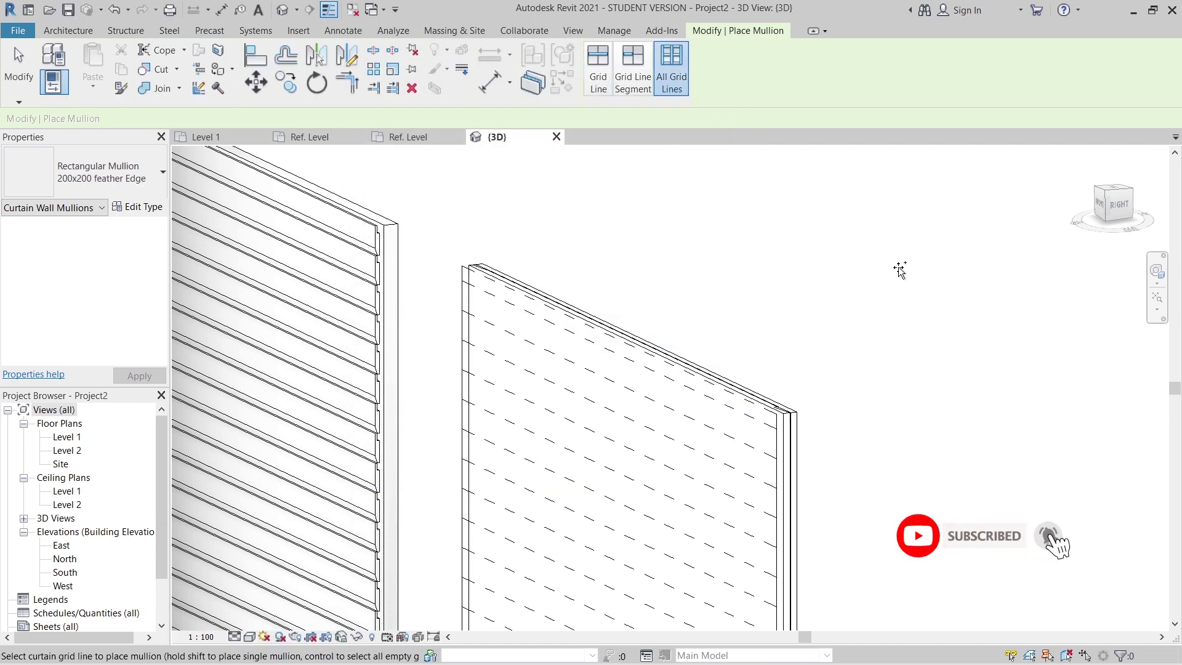
key(Escape)
key(Escape)
- In the top view, move the third curtain wall south so its feather edge mullions sit against the basic wall's front face
scroll(807, 430, up, 4)
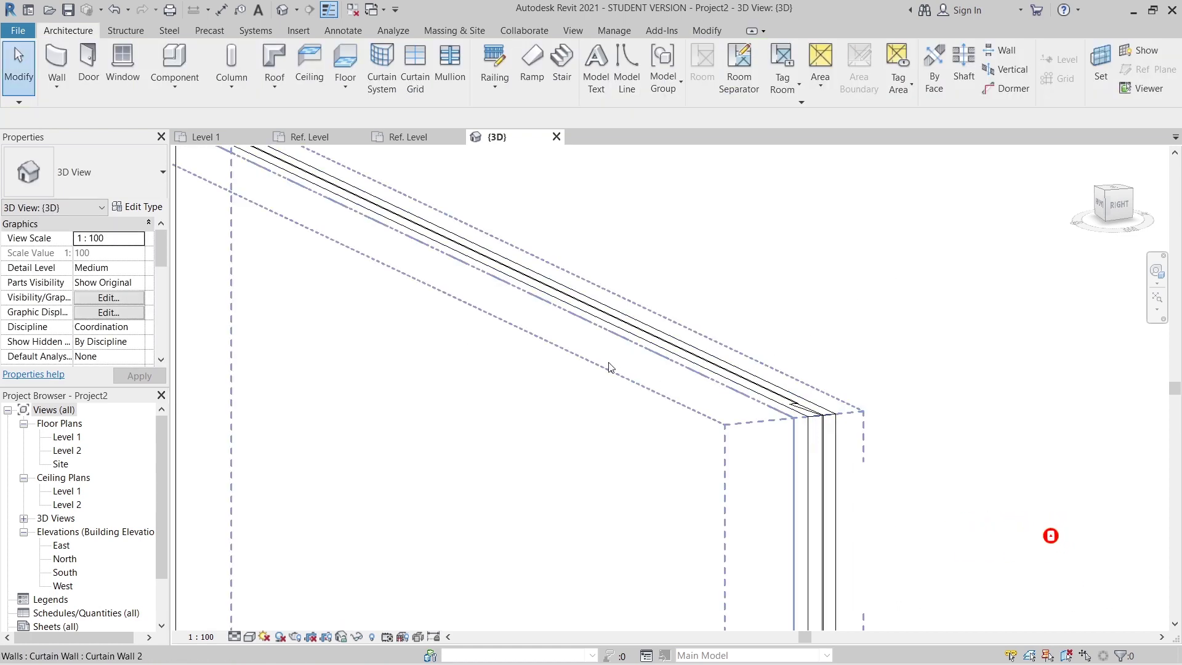
click(680, 326)
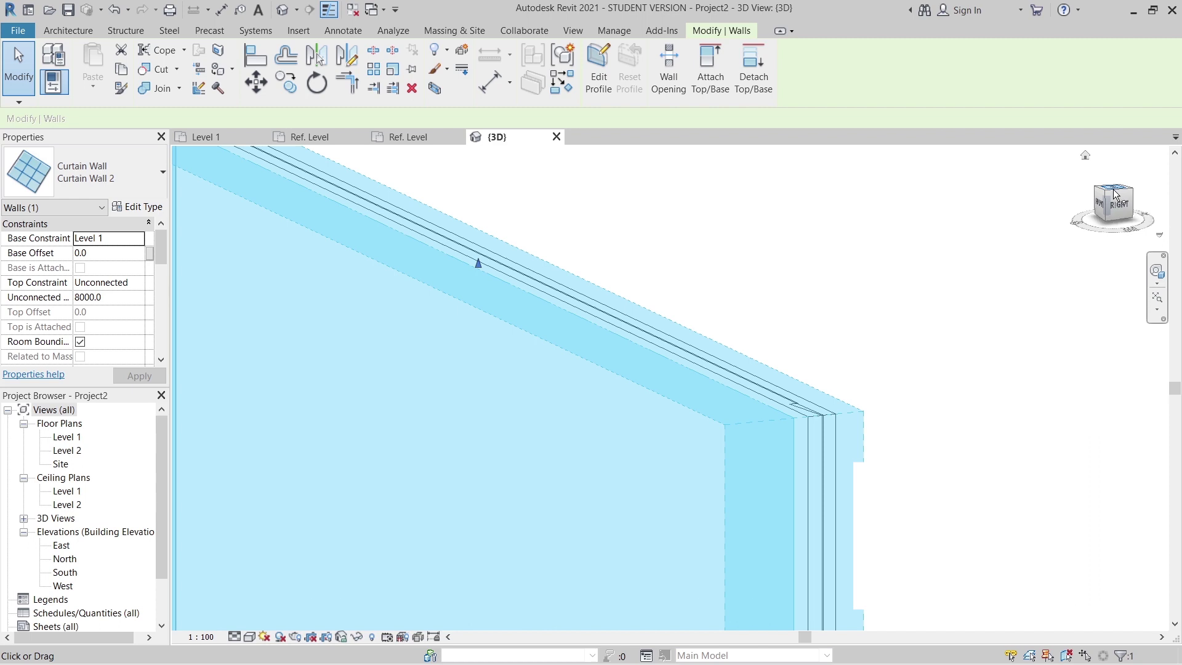
click(1115, 196)
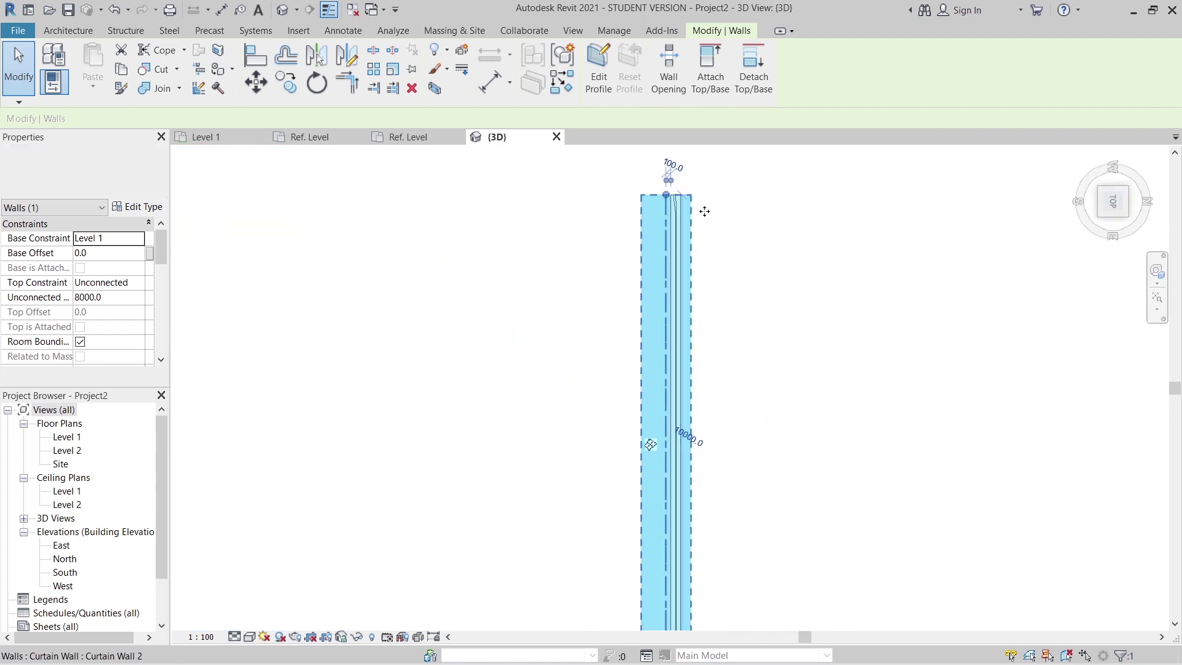
key(m)
key(v)
scroll(715, 256, up, 3)
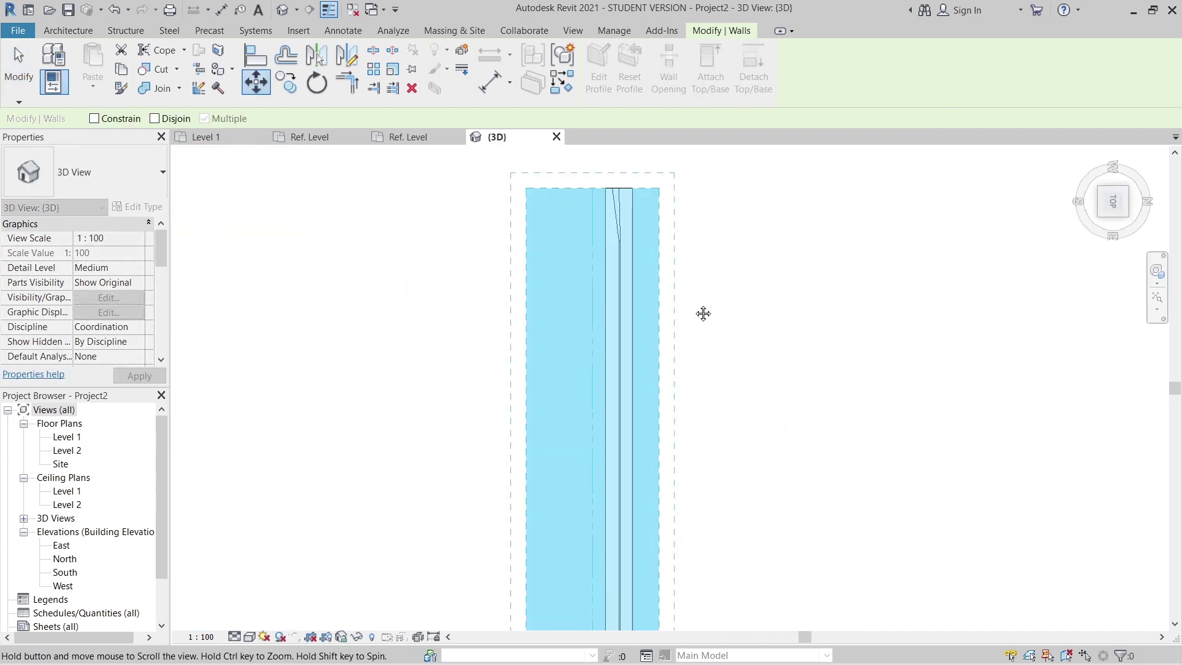
scroll(698, 290, up, 2)
click(666, 273)
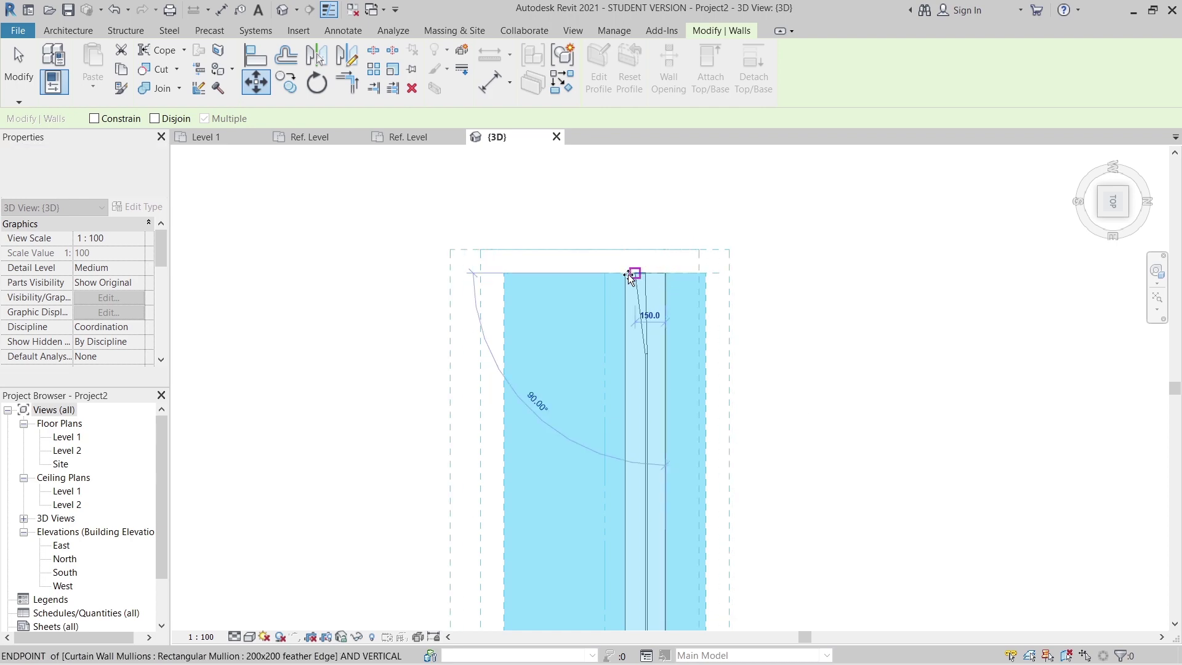
click(729, 269)
shift+middle_drag(773, 267, 889, 245)
key(Escape)
- Remove all vertical feather edge mullions along the grid line at the west end of the third curtain wall
scroll(586, 264, up, 2)
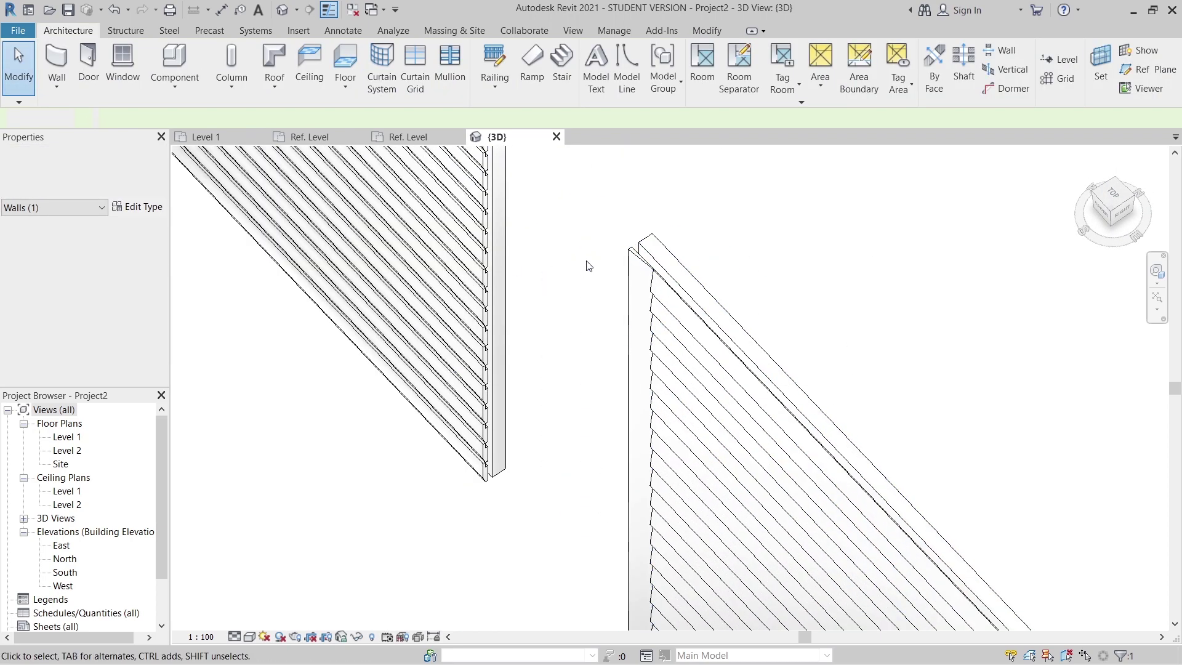
click(631, 257)
right_click(630, 256)
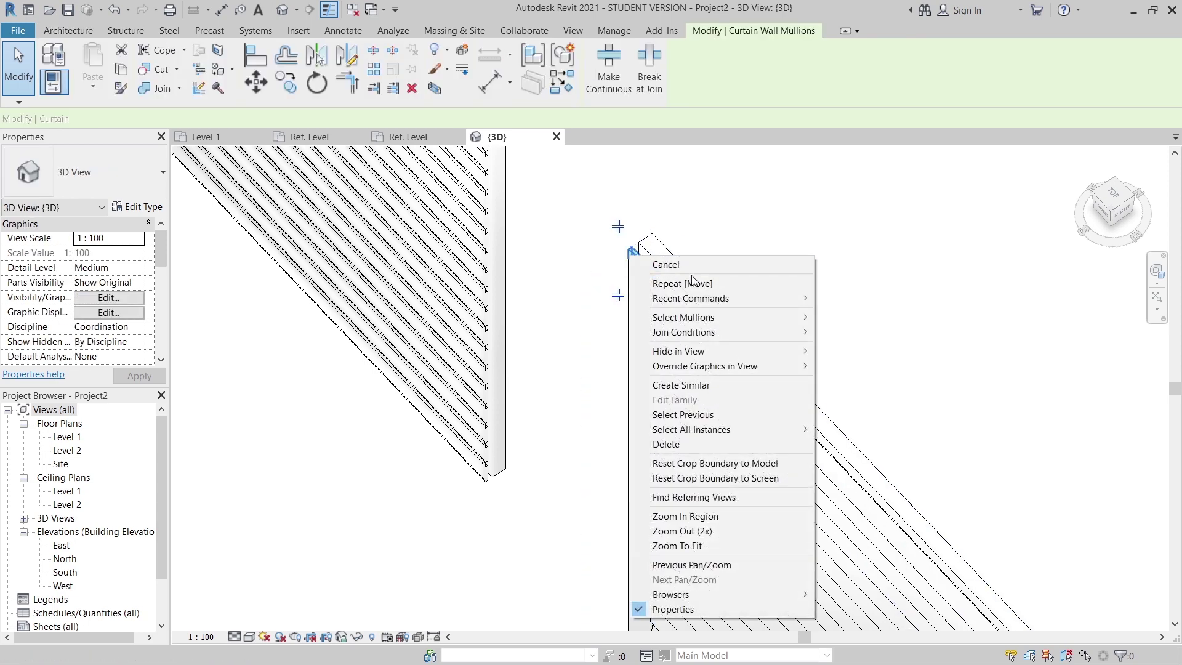
mouse_move(769, 315)
click(822, 316)
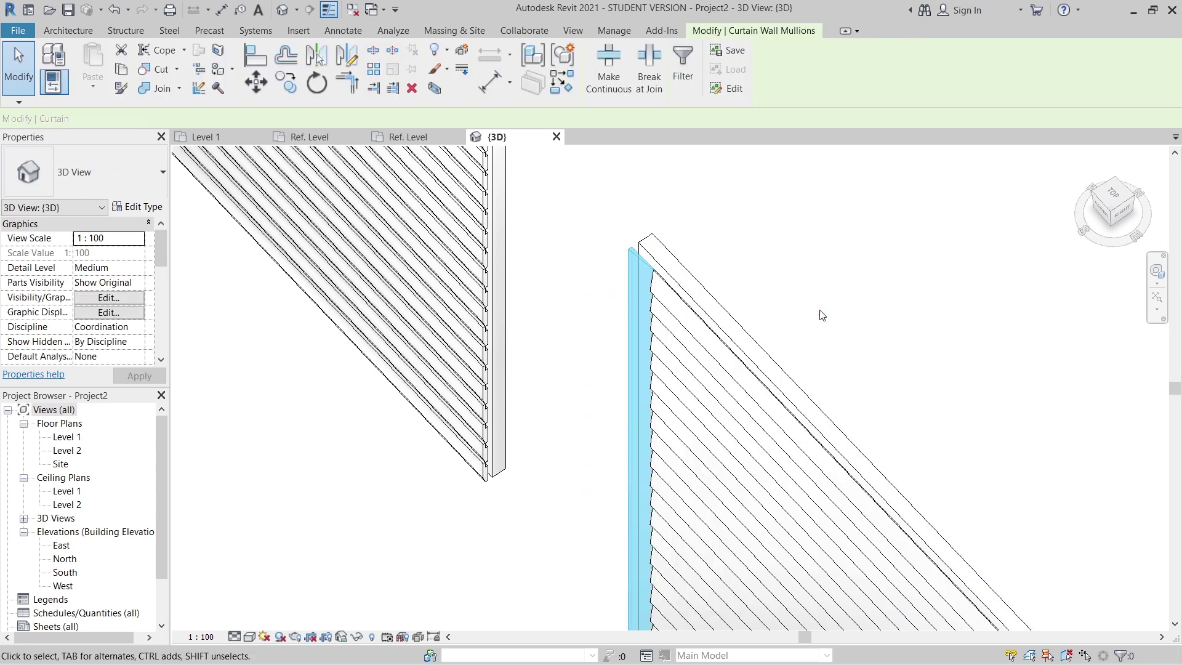
key(Escape)
- Remove all vertical feather edge mullions along the grid line at the east end of the third curtain wall
scroll(683, 226, down, 2)
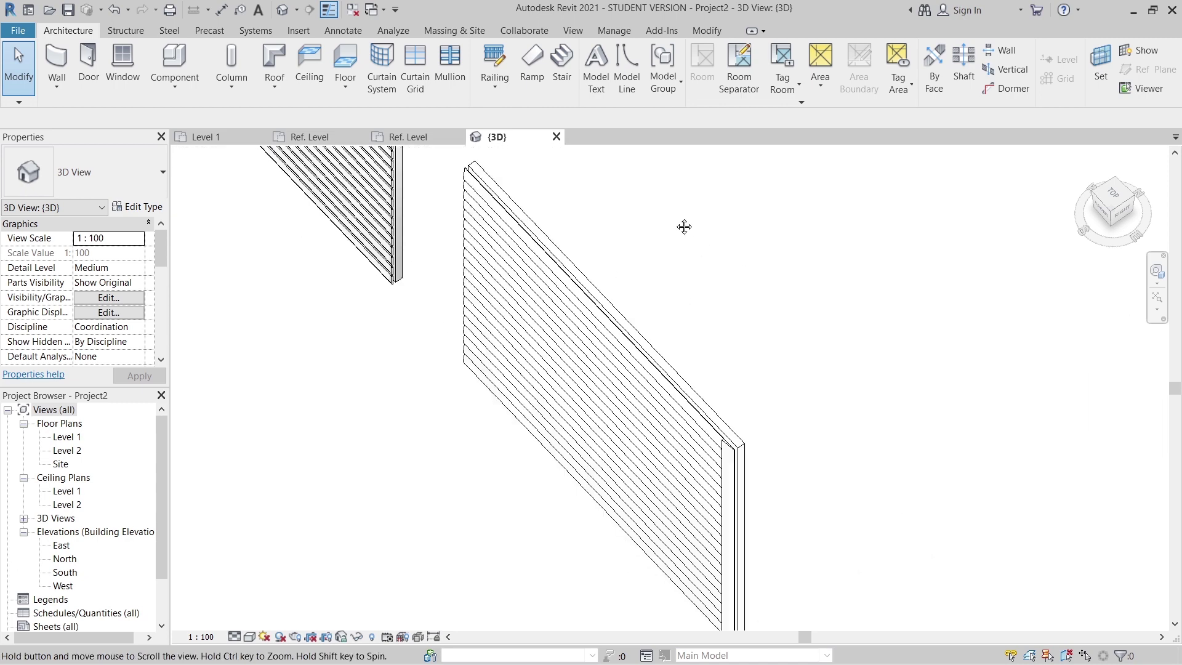
scroll(689, 466, up, 5)
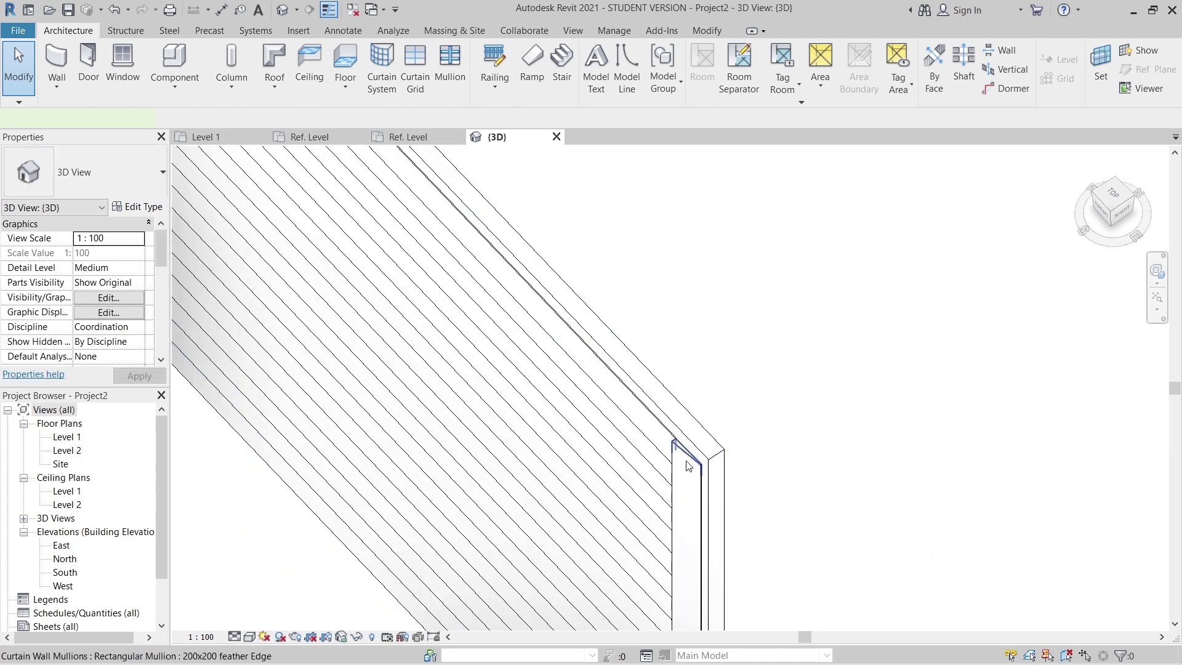
click(688, 466)
right_click(689, 466)
mouse_move(779, 161)
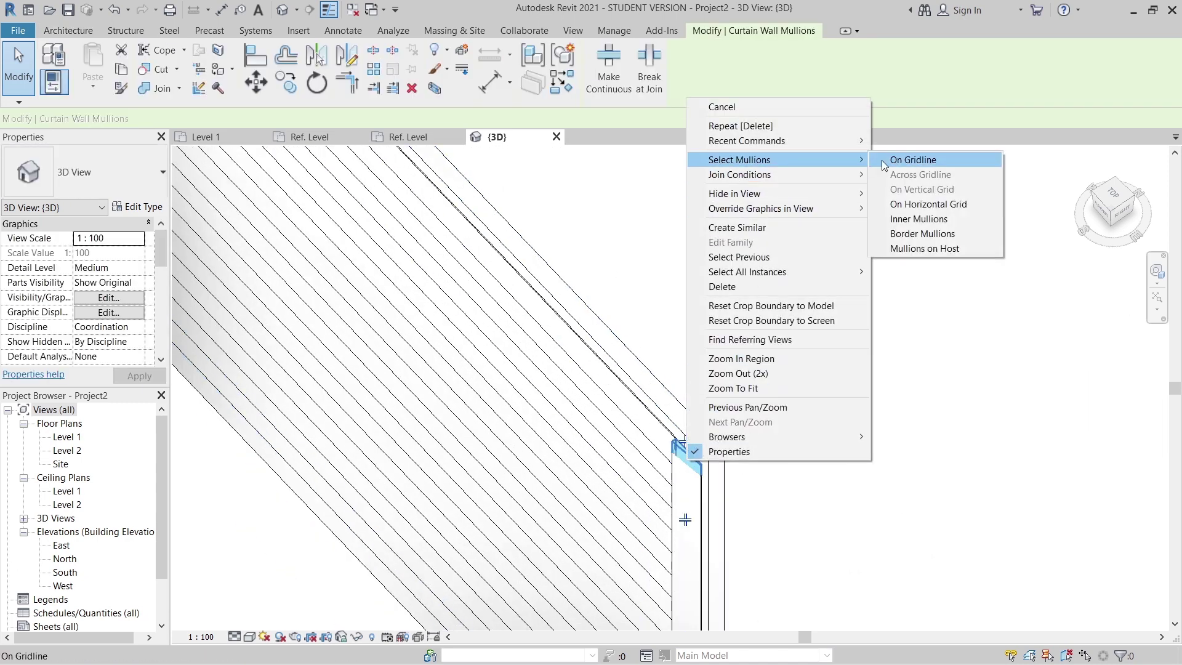
click(882, 160)
click(883, 165)
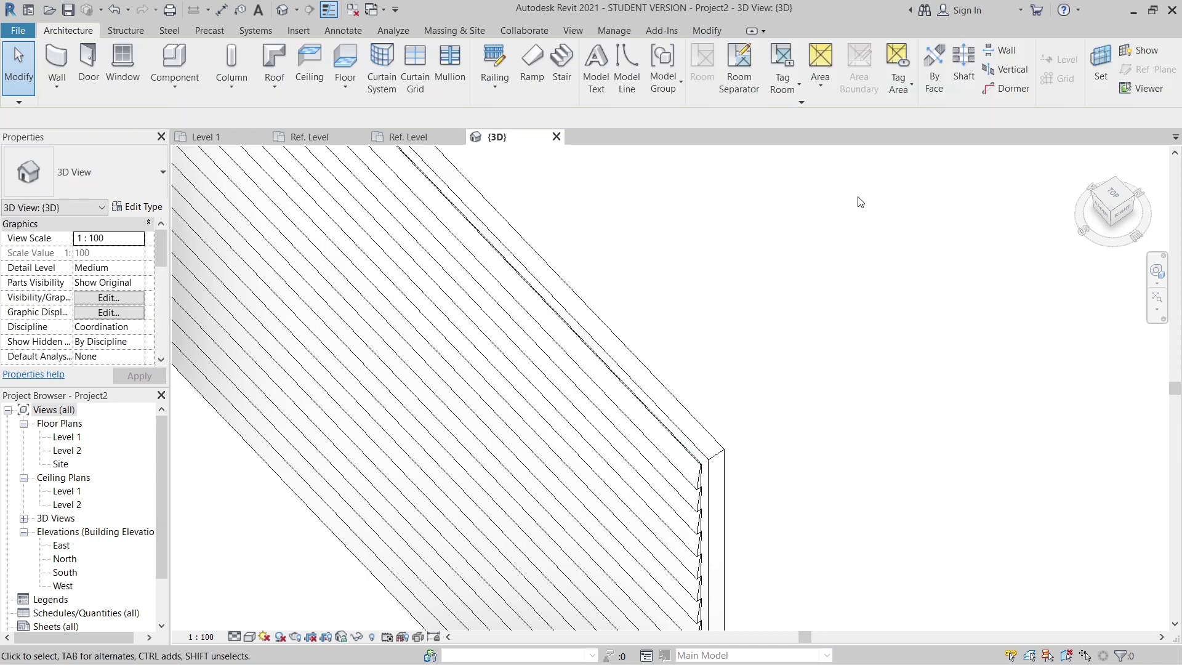
- Set the 200x200 feather Edge mullion type's angle to -20° so the third wall's boards tilt
scroll(856, 198, down, 2)
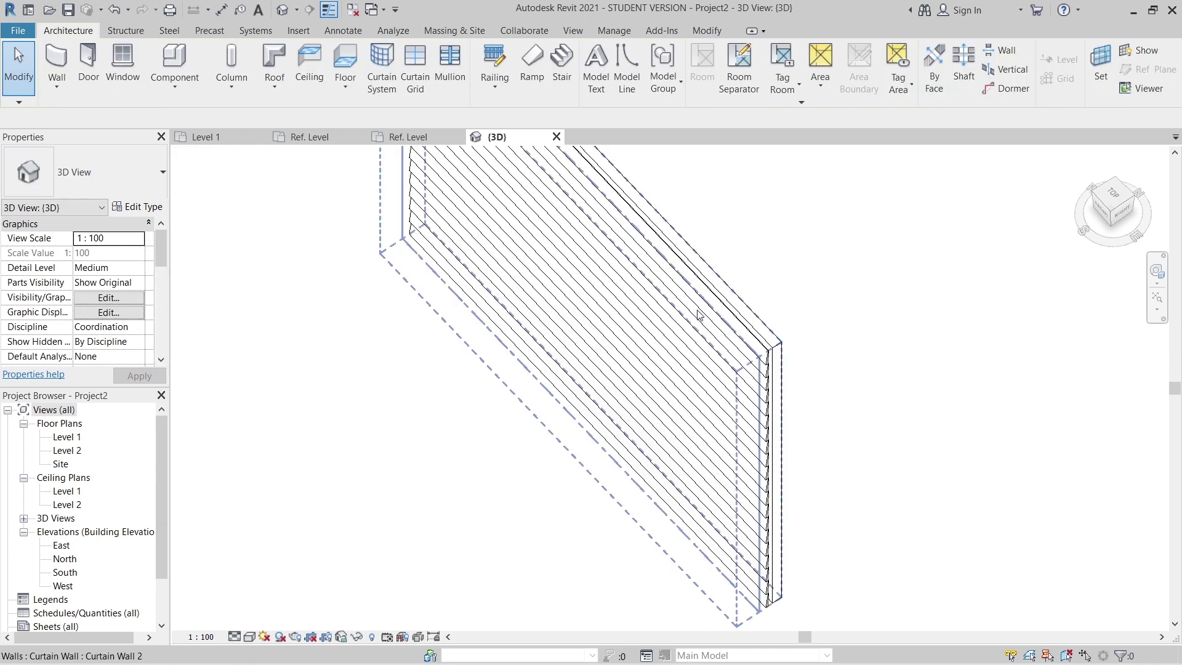
click(665, 280)
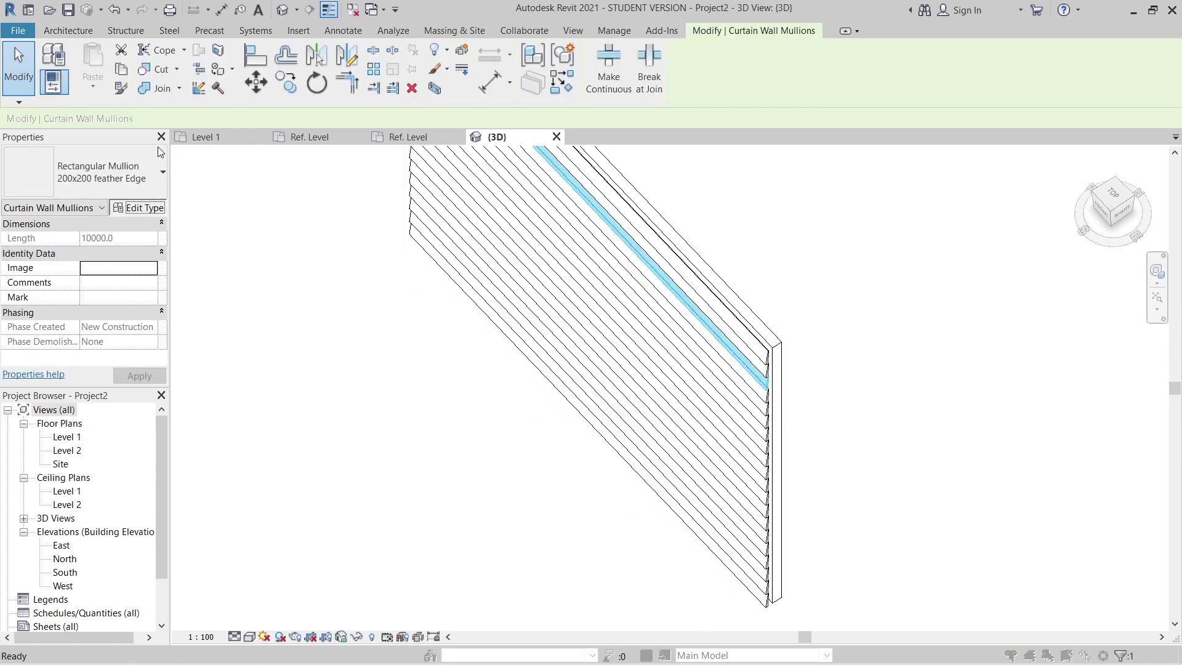
click(137, 208)
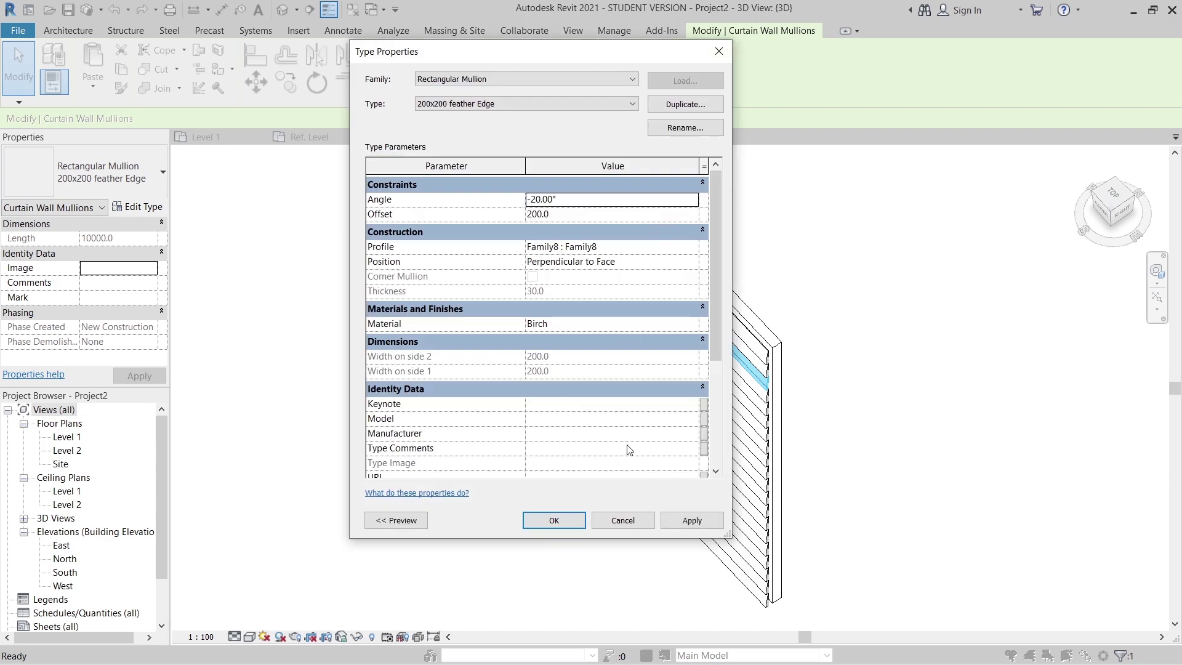
click(689, 520)
click(554, 520)
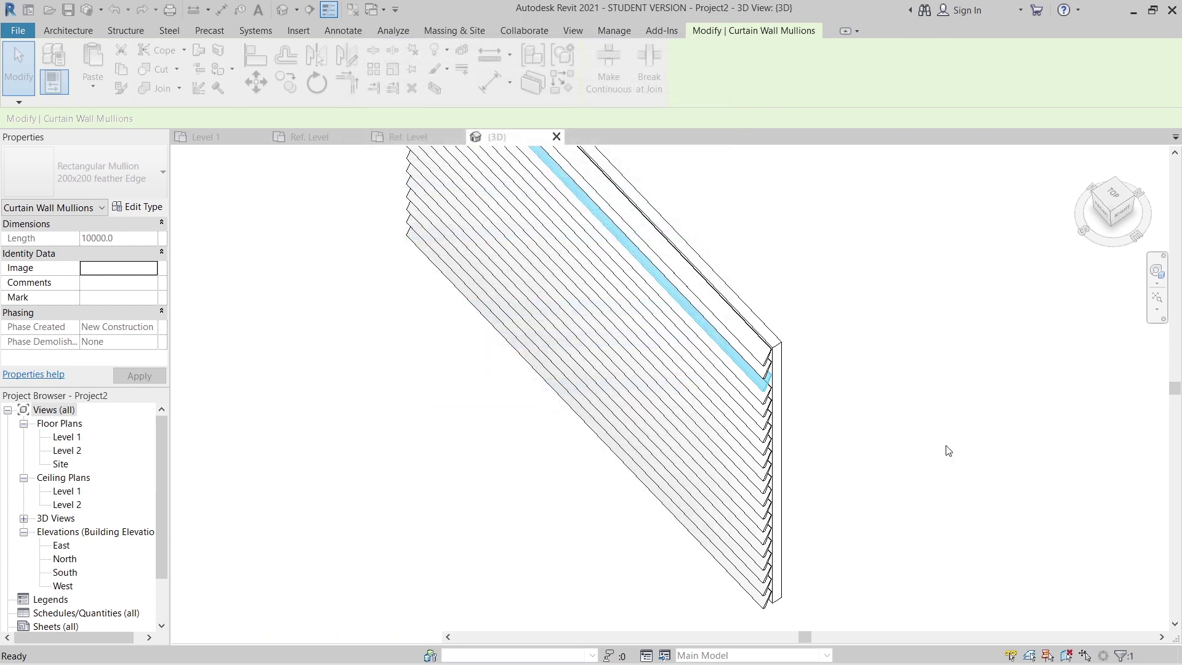
click(868, 390)
- Examine the board profiles and overlaps at the ends of the feather edge, shiplap and square-edge siding walls
scroll(834, 316, up, 5)
scroll(705, 232, up, 10)
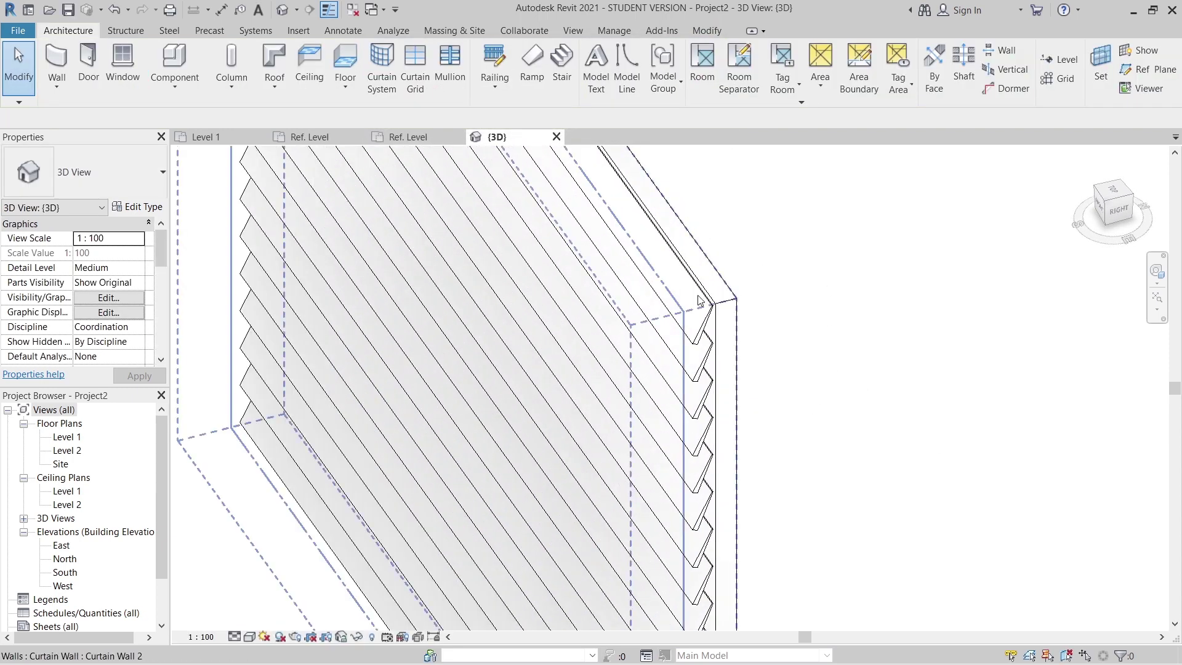
scroll(728, 375, down, 4)
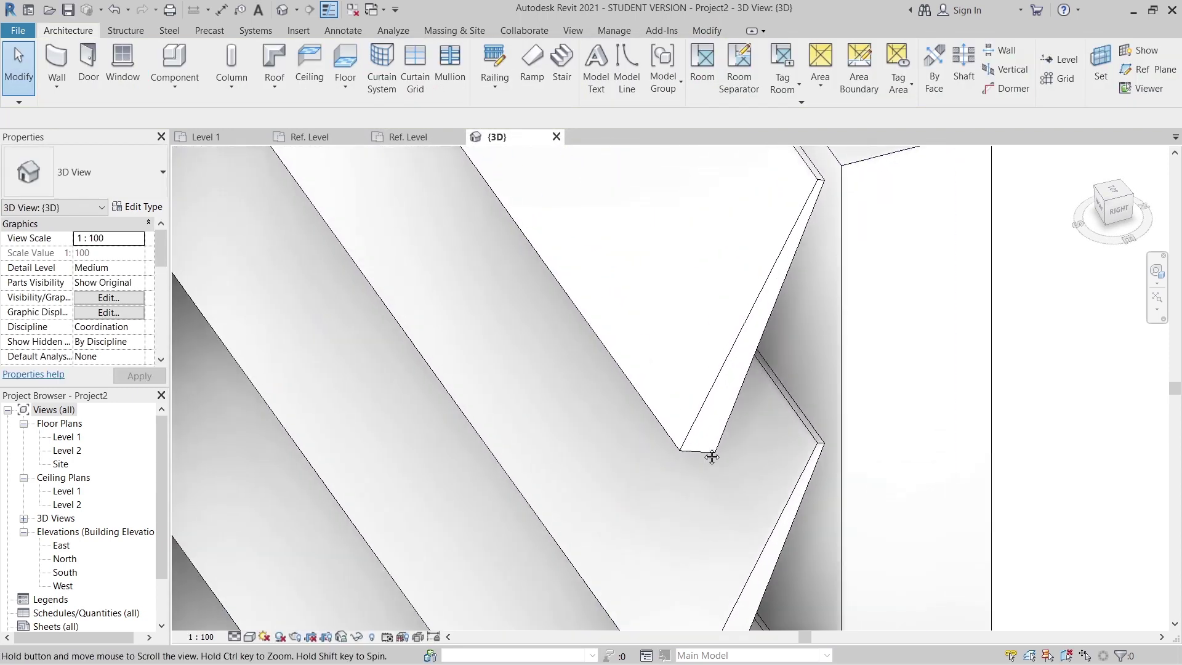
scroll(770, 278, up, 2)
scroll(770, 273, down, 6)
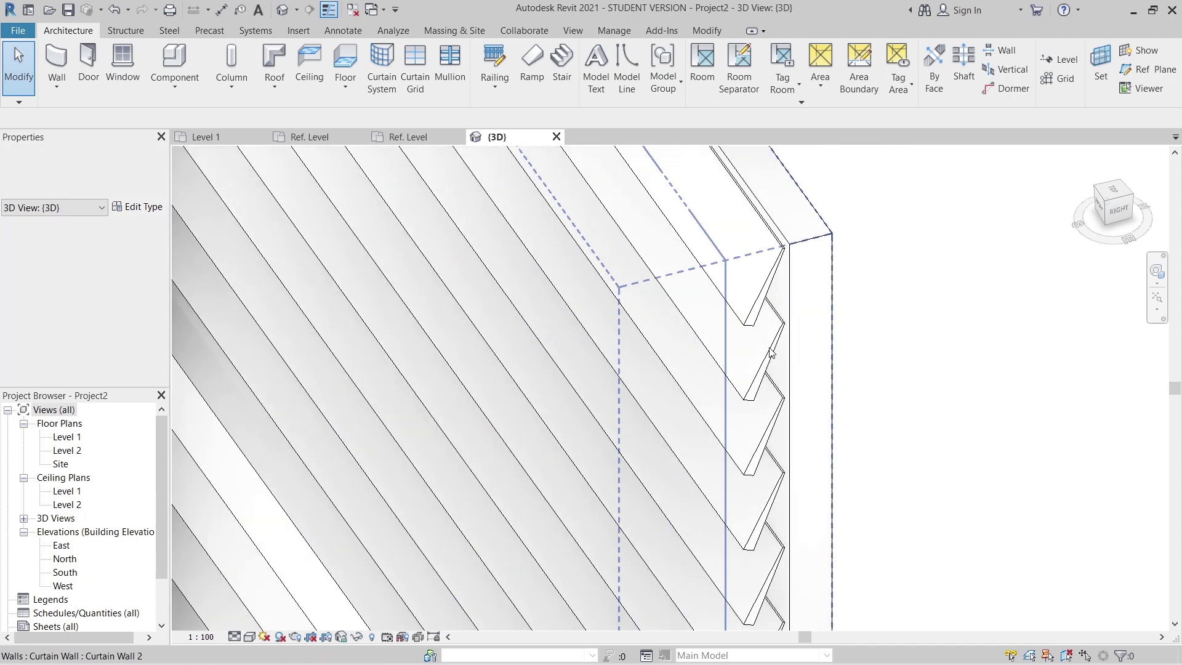
scroll(764, 370, up, 6)
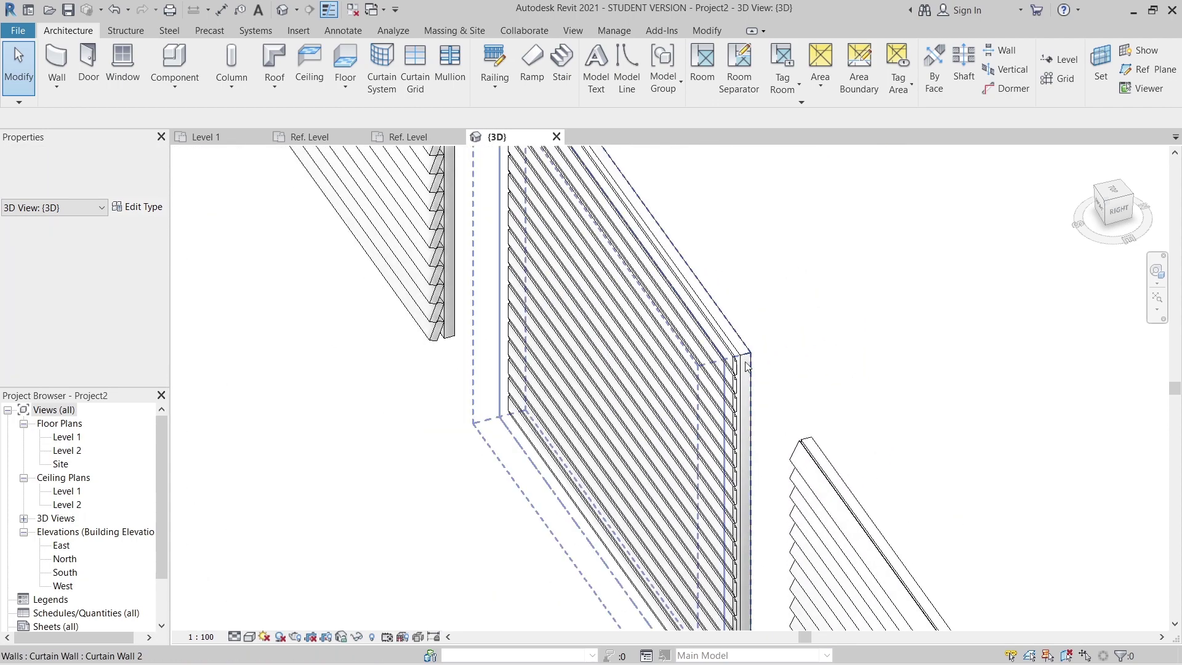
scroll(764, 370, up, 6)
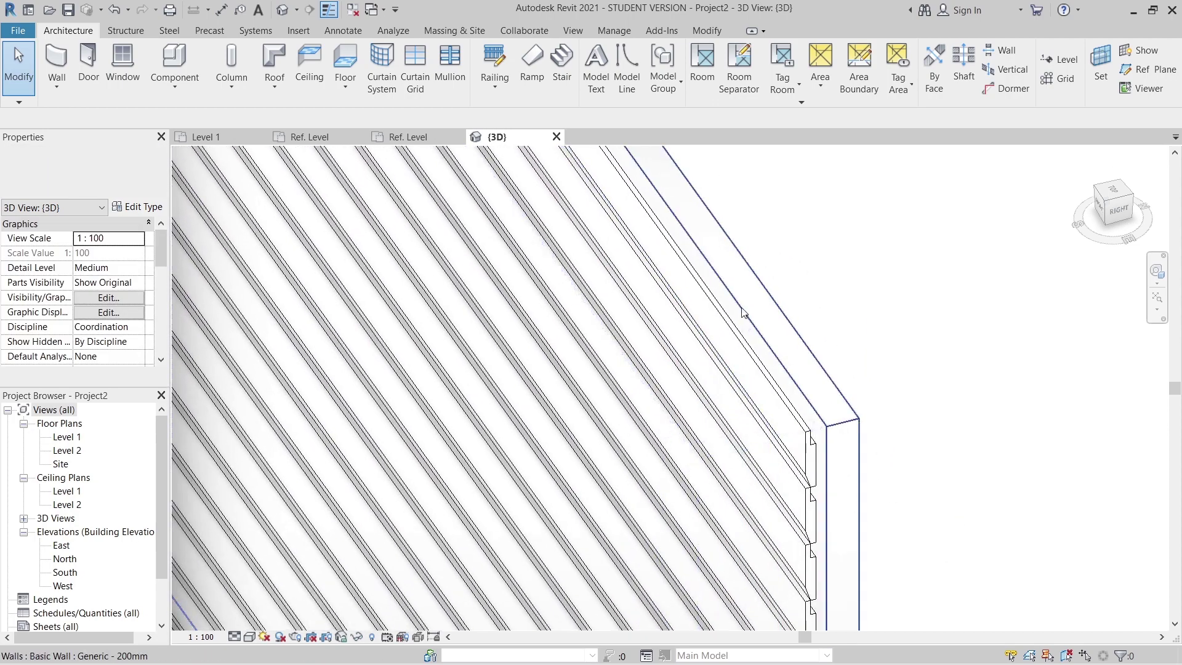
scroll(717, 295, down, 4)
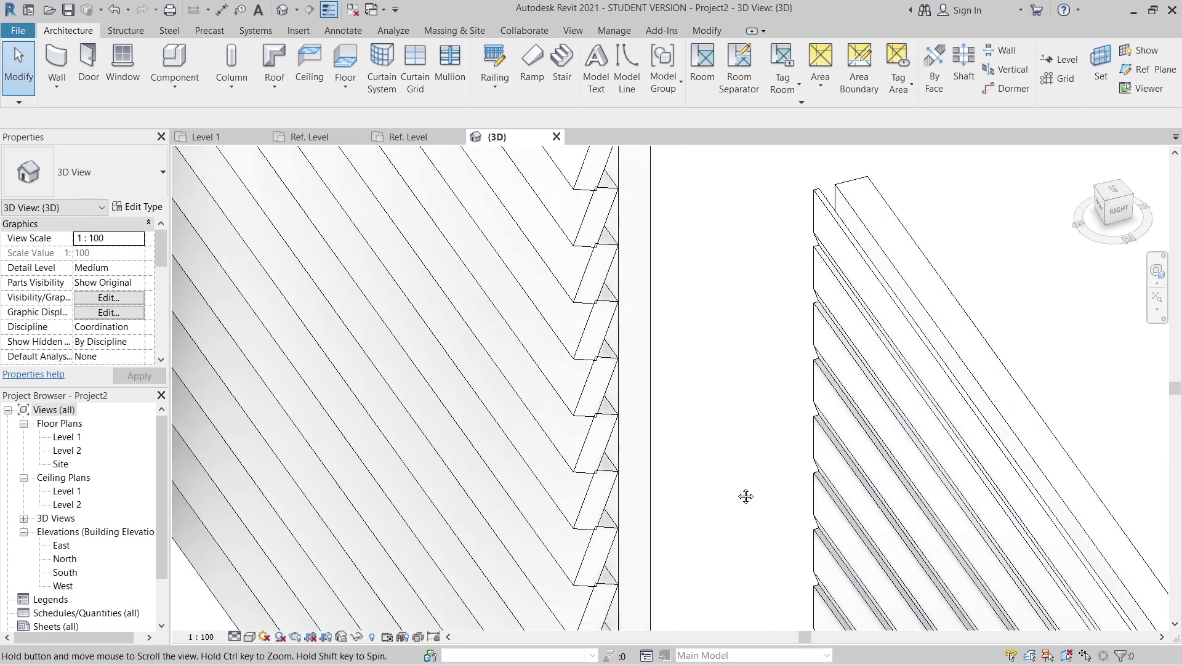
scroll(717, 296, up, 3)
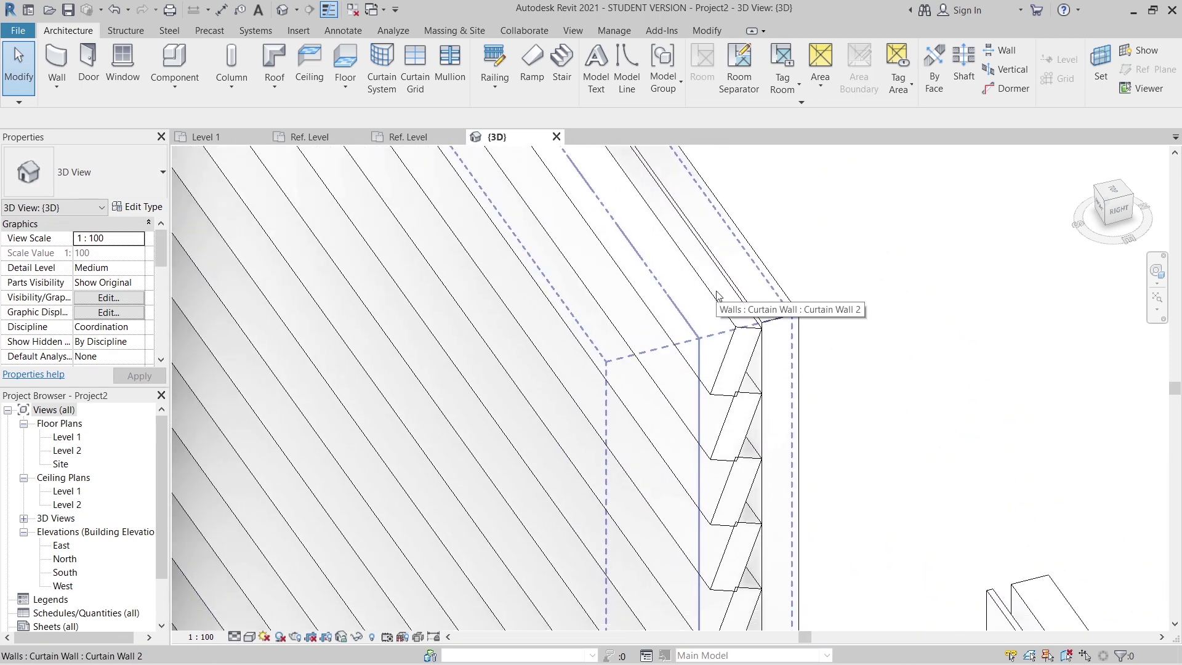
scroll(748, 297, down, 8)
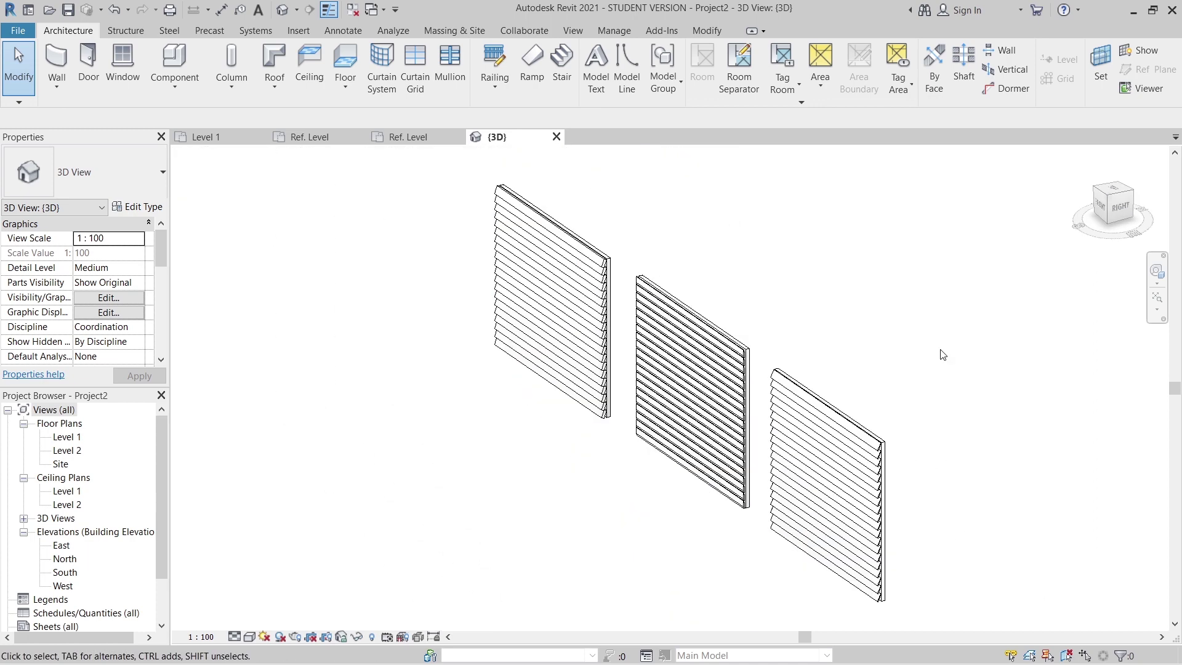
- Set the 3D view's visual style to Realistic and inspect the wood siding on all three walls
click(250, 638)
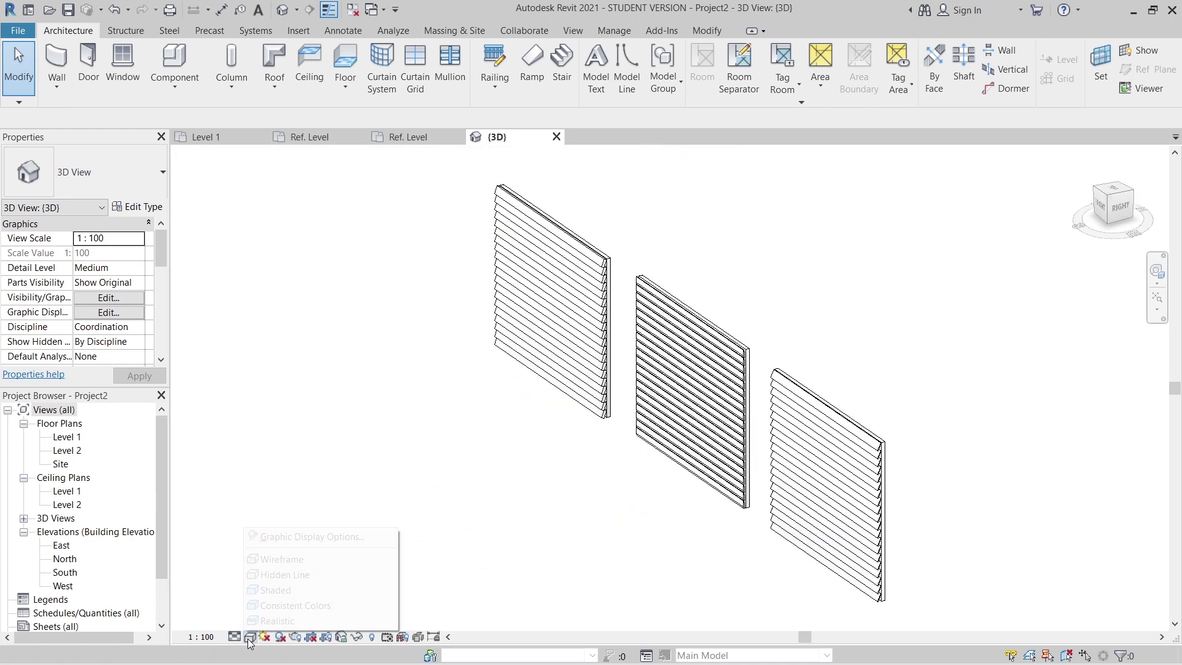
click(271, 620)
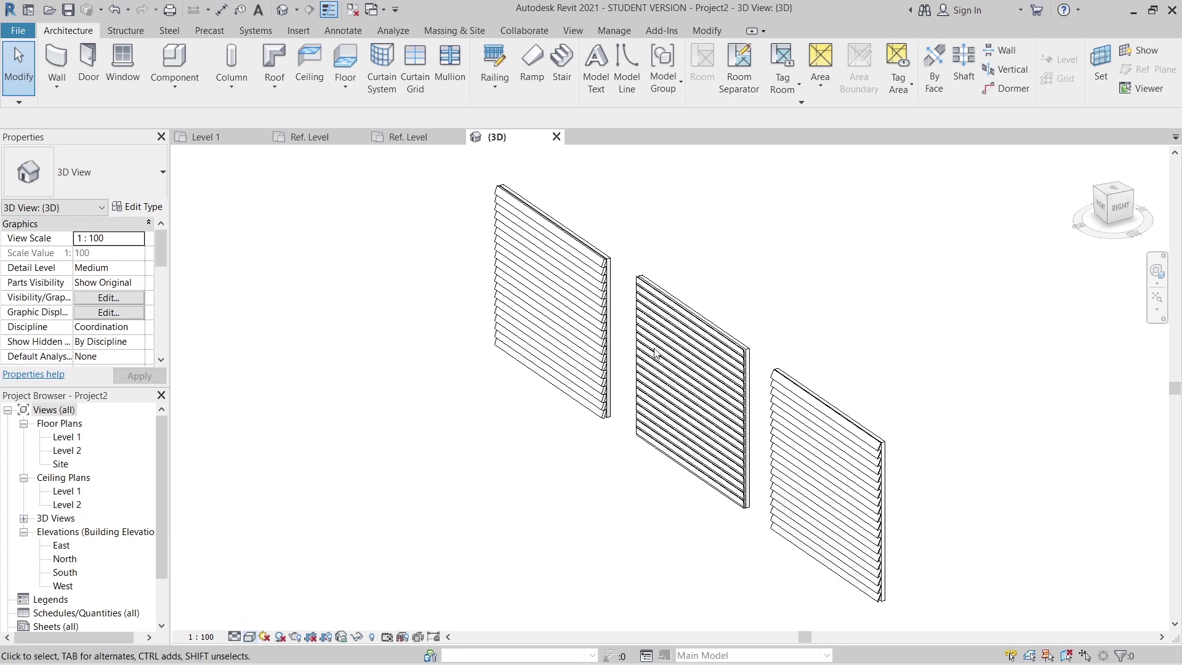
shift+middle_drag(785, 299, 703, 297)
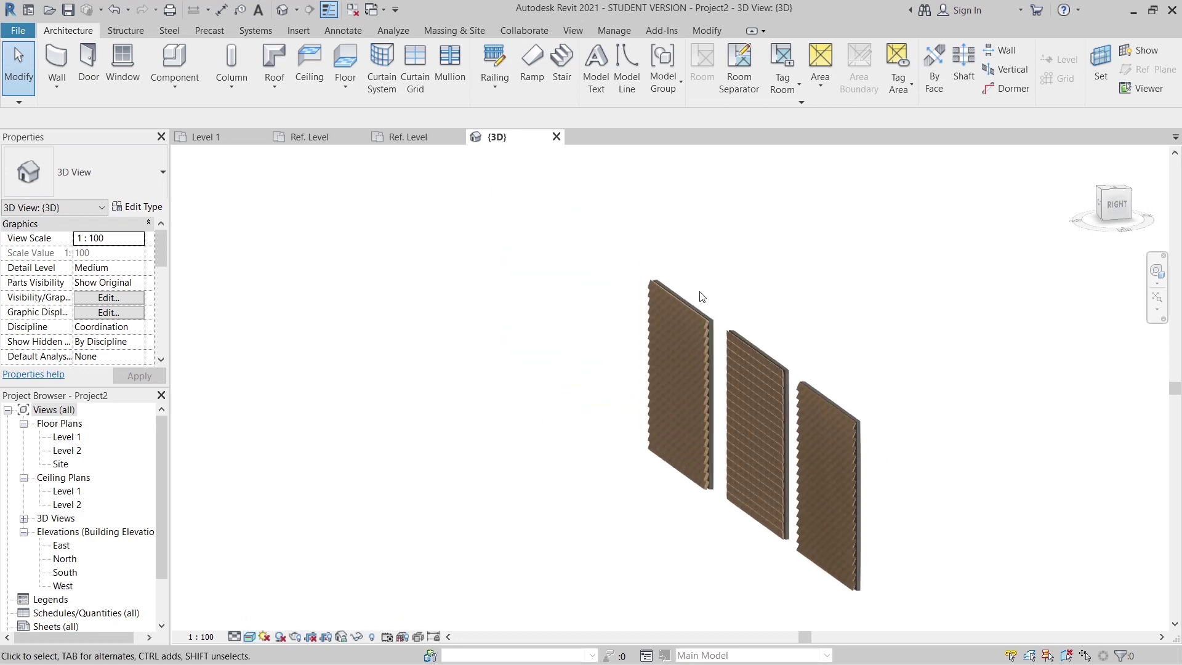
scroll(770, 376, up, 5)
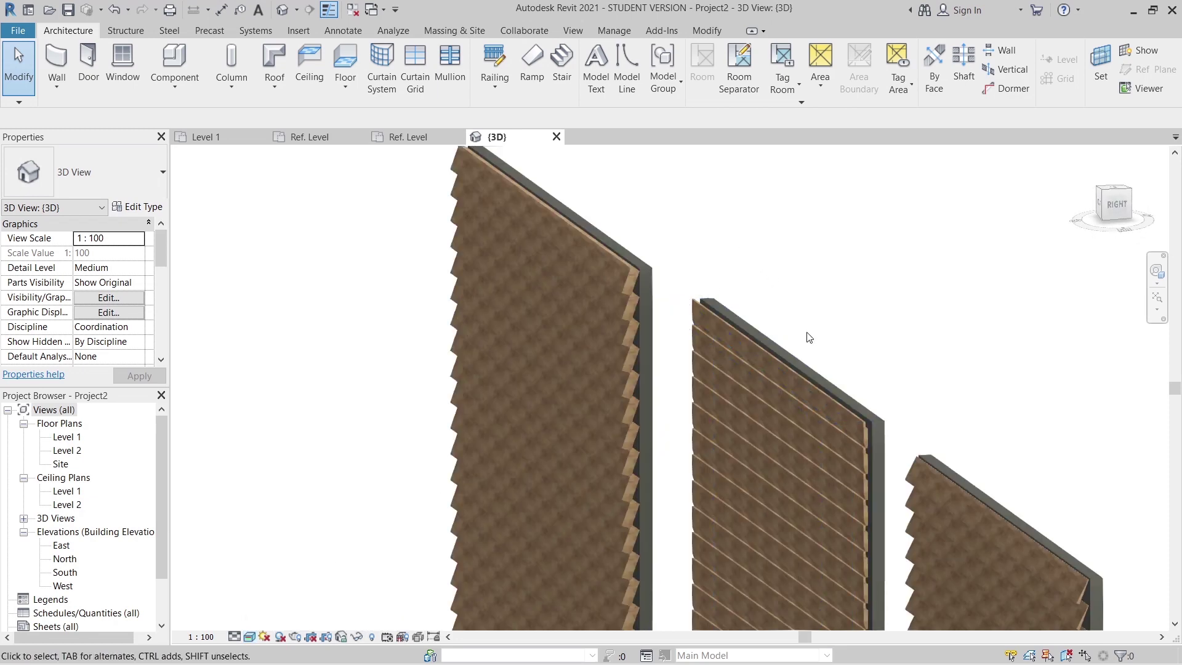